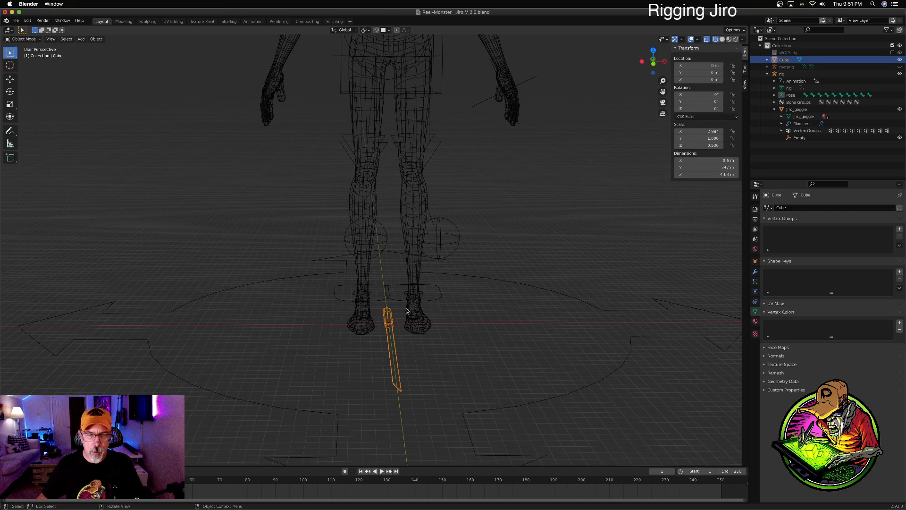
# Step: Rename the Empty under the rig as Left_Hand
pyautogui.scroll(3, 481, 281)
pyautogui.keyDown('shift'); pyautogui.moveTo(425, 339); pyautogui.dragTo(404, 291, button='middle'); pyautogui.keyUp('shift')
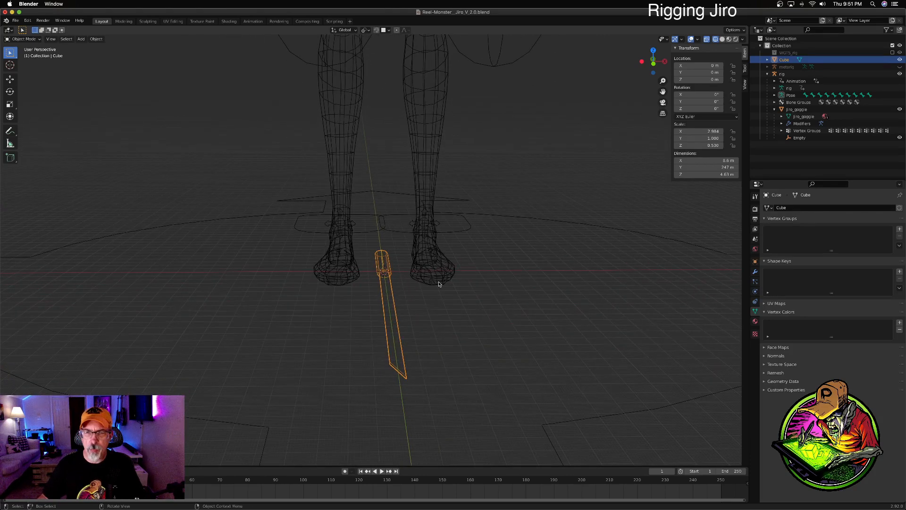
pyautogui.doubleClick(800, 139)
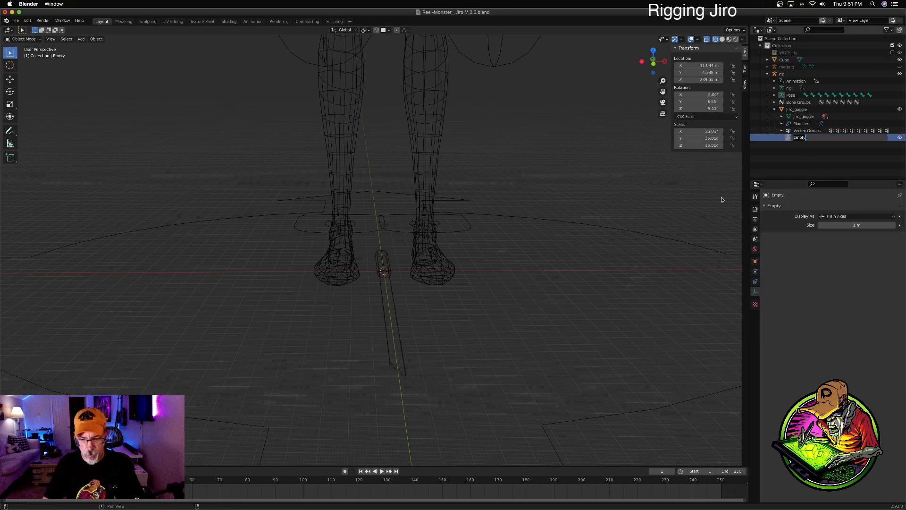
pyautogui.write('Left_Hand')
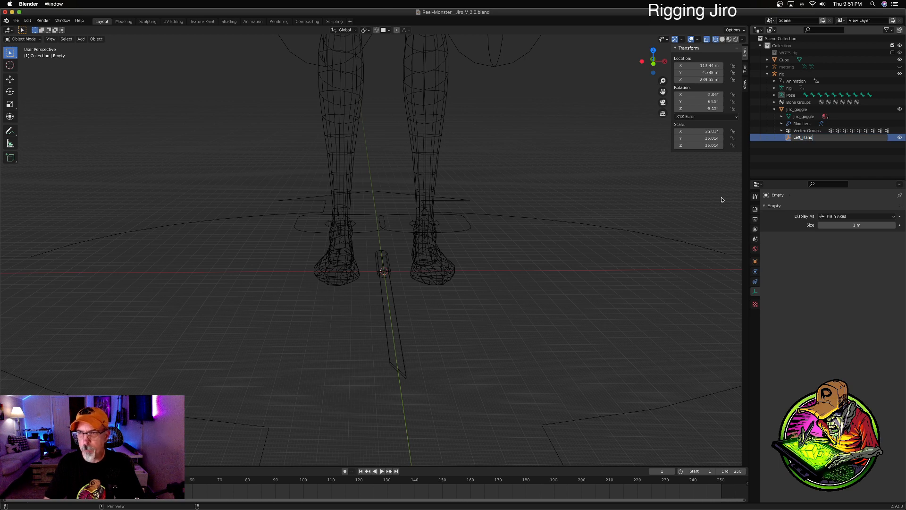
pyautogui.press('Return')
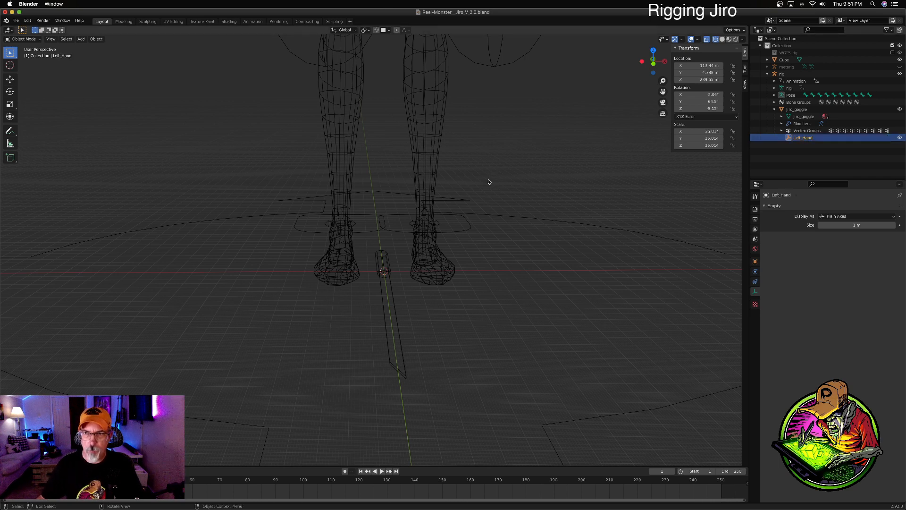
# Step: Create a new collection named Locators and put the Left_Hand empty in it
pyautogui.scroll(-2, 521, 220)
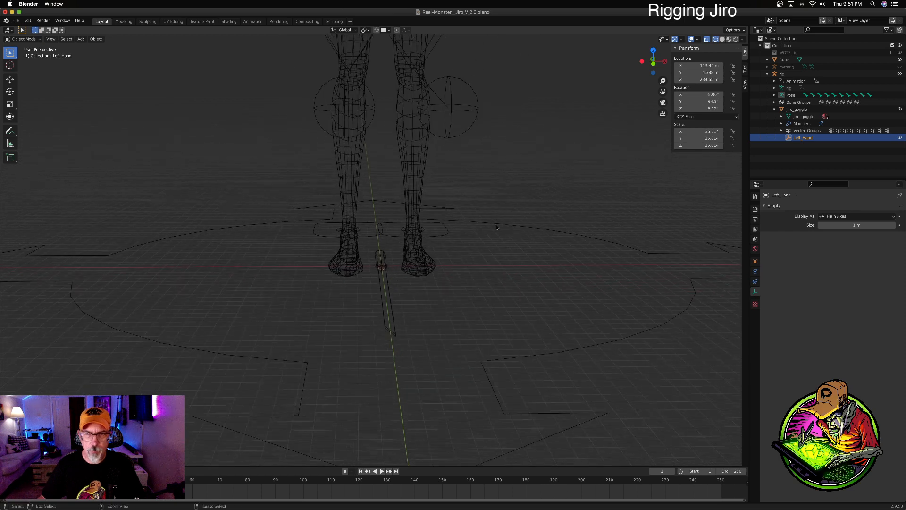
pyautogui.click(898, 31)
pyautogui.moveTo(802, 137); pyautogui.dragTo(796, 150)
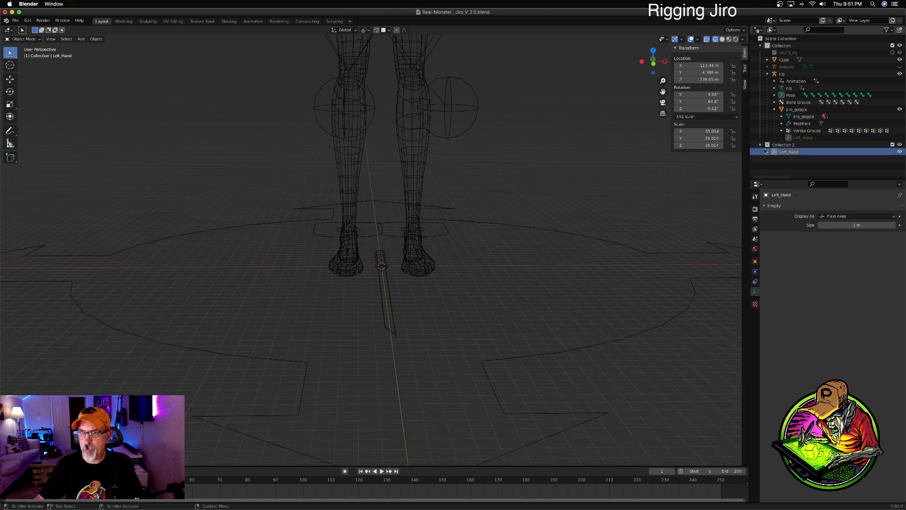
pyautogui.doubleClick(781, 145)
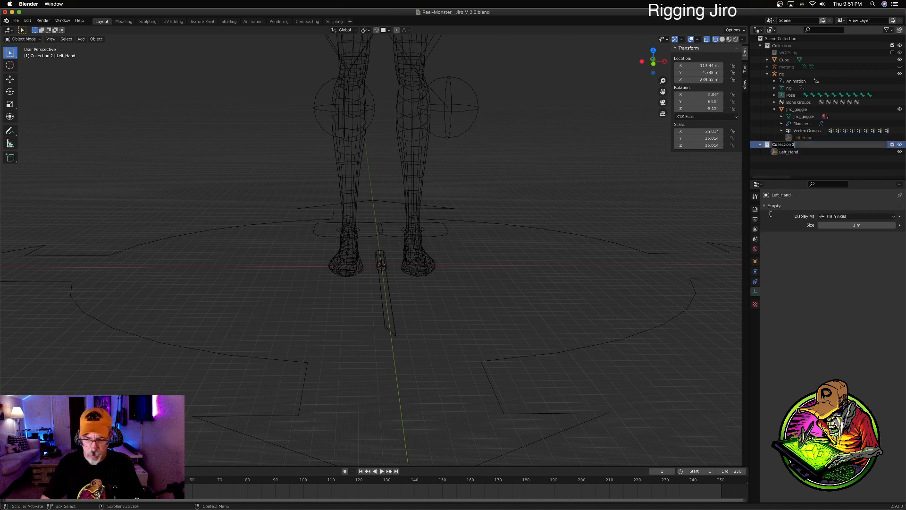
pyautogui.write('Loca')
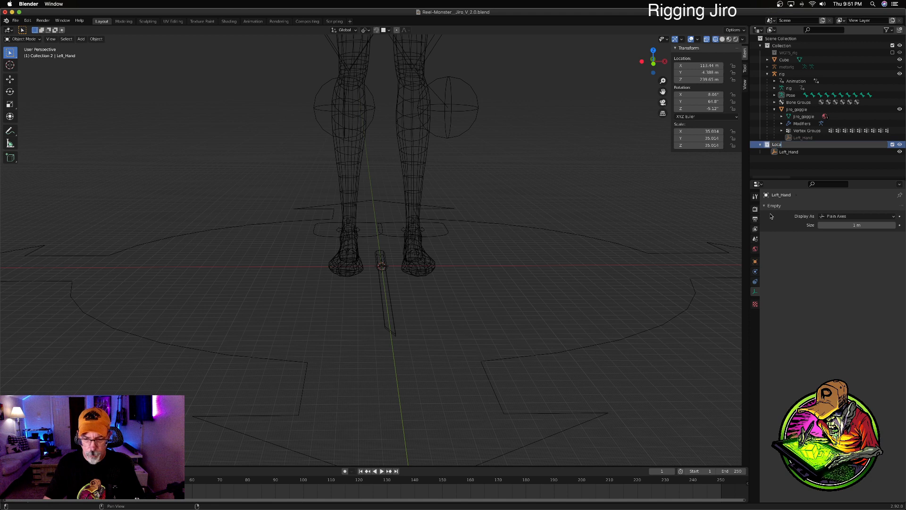
pyautogui.write('tors')
pyautogui.press('Return')
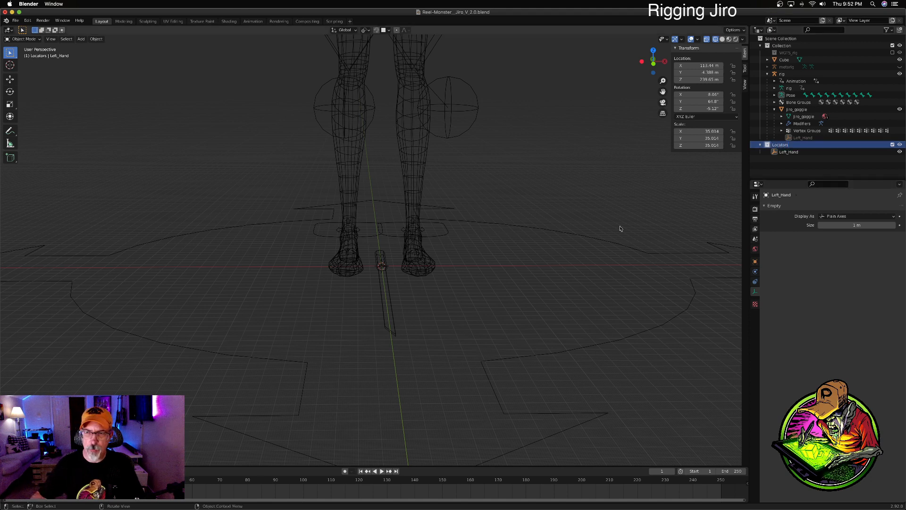
# Step: Add a Plain Axes empty at the origin in the Locators collection and scale it up to about 15.66
pyautogui.click(760, 45)
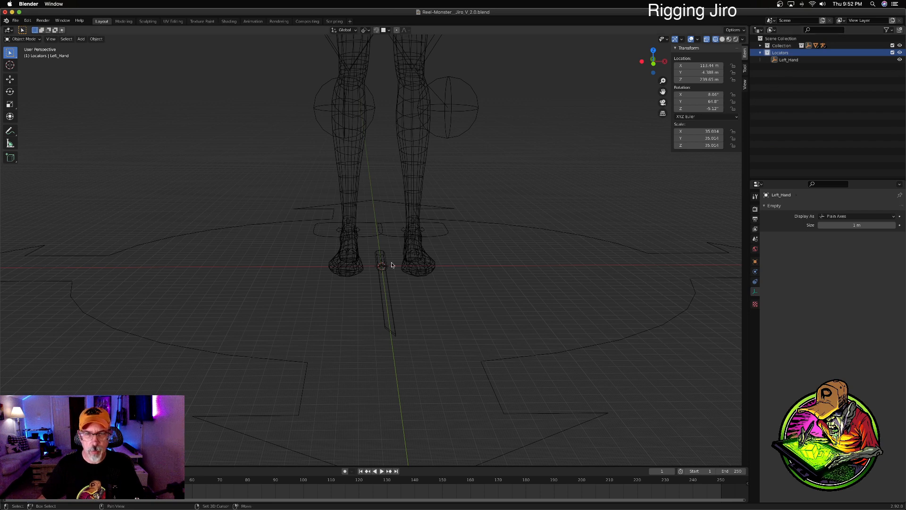
pyautogui.hotkey('shift', 'a')
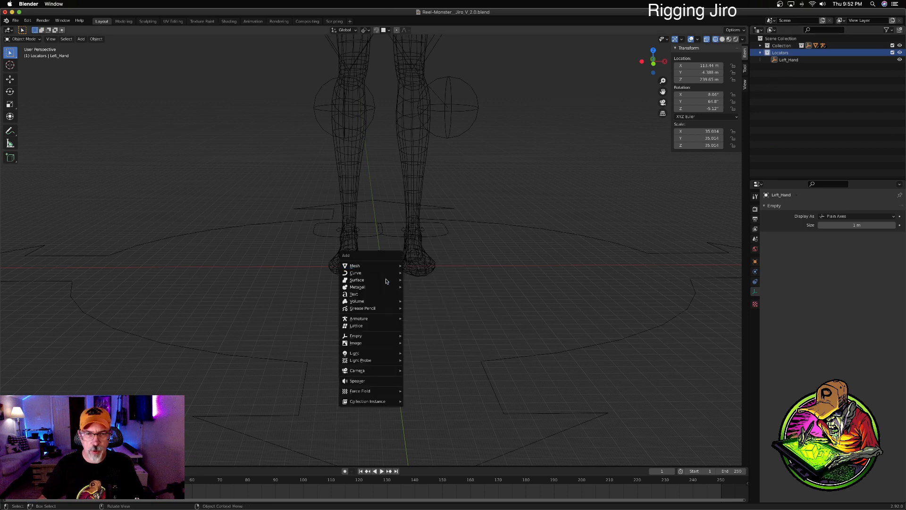
pyautogui.moveTo(375, 336)
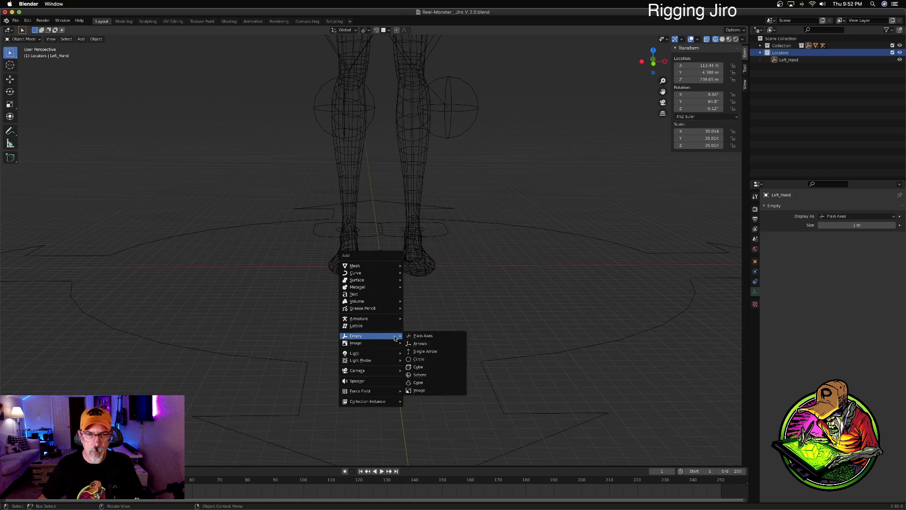
pyautogui.click(430, 336)
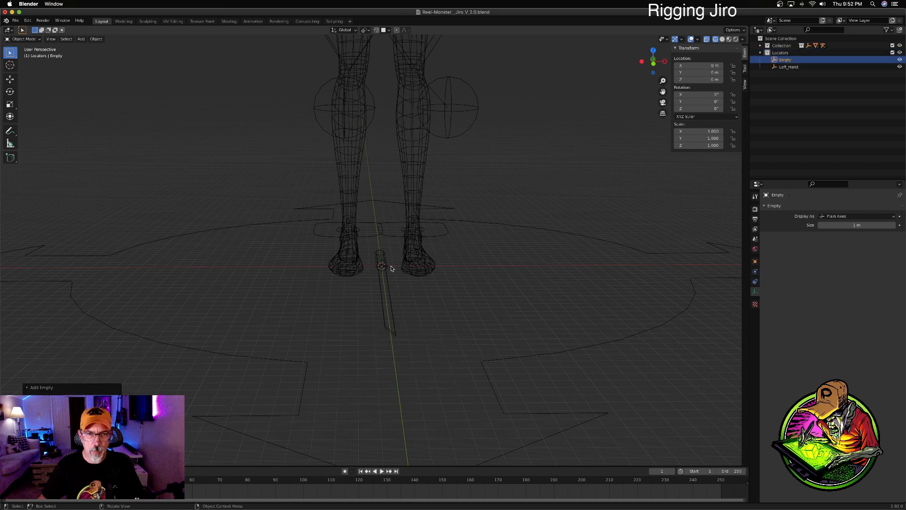
pyautogui.press('s')
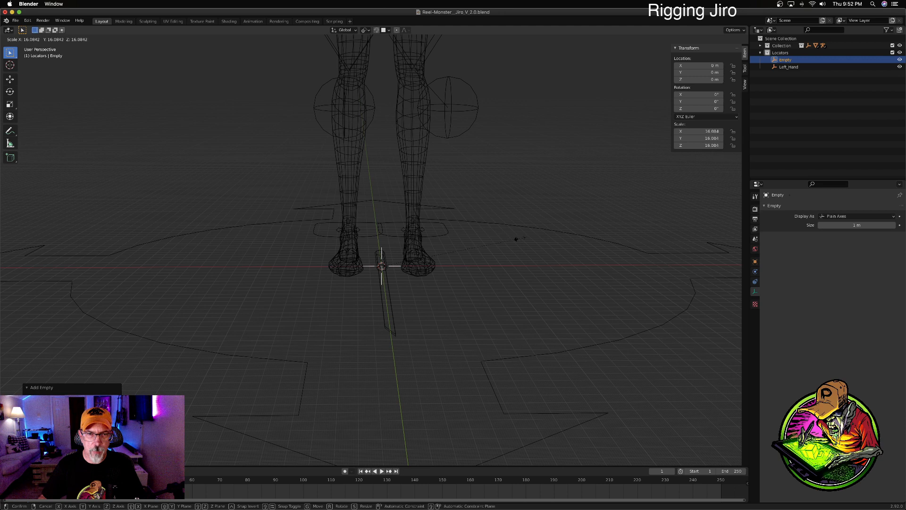
pyautogui.click(513, 241)
# Step: Rename the new empty at the sword as Weapon_LOC
pyautogui.doubleClick(786, 61)
pyautogui.write('Weapon_LOC')
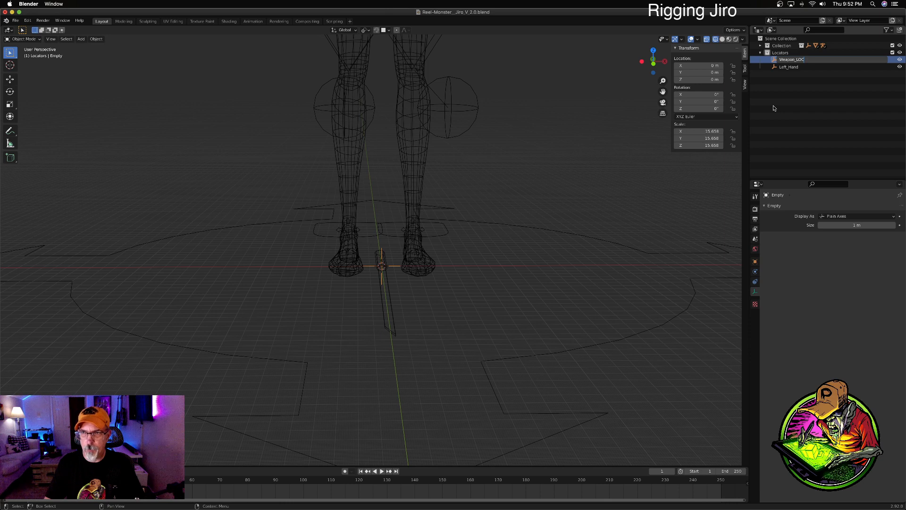
pyautogui.press('Return')
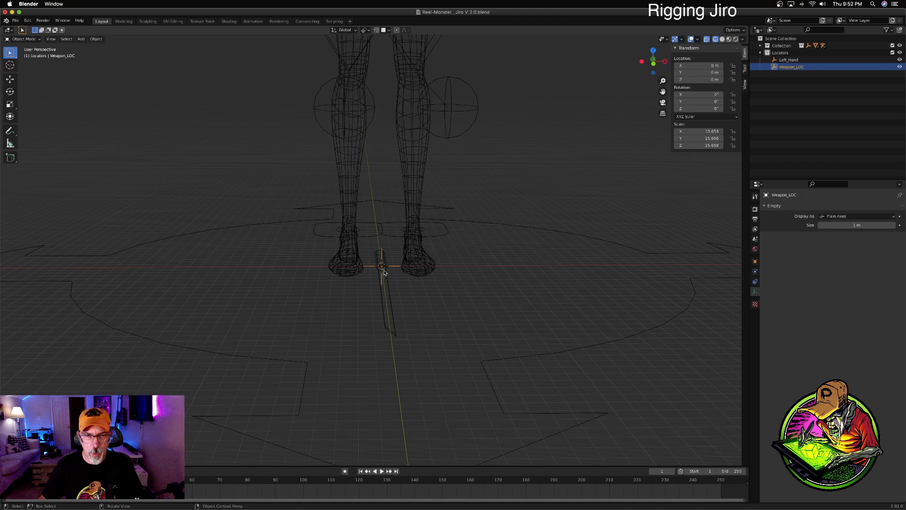
# Step: Try to parent the Weapon_LOC empty to the sword mesh with Object (Keep Transform)
pyautogui.click(388, 278)
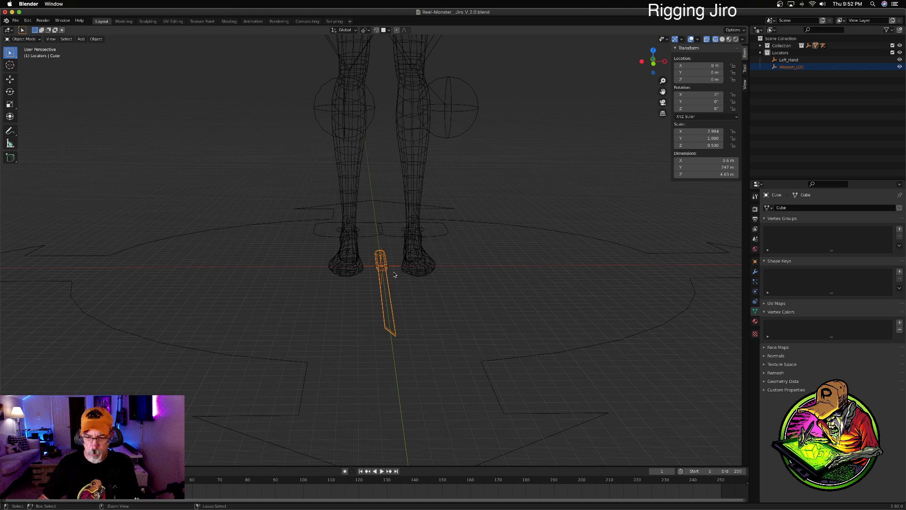
pyautogui.hotkey('ctrl', 'p')
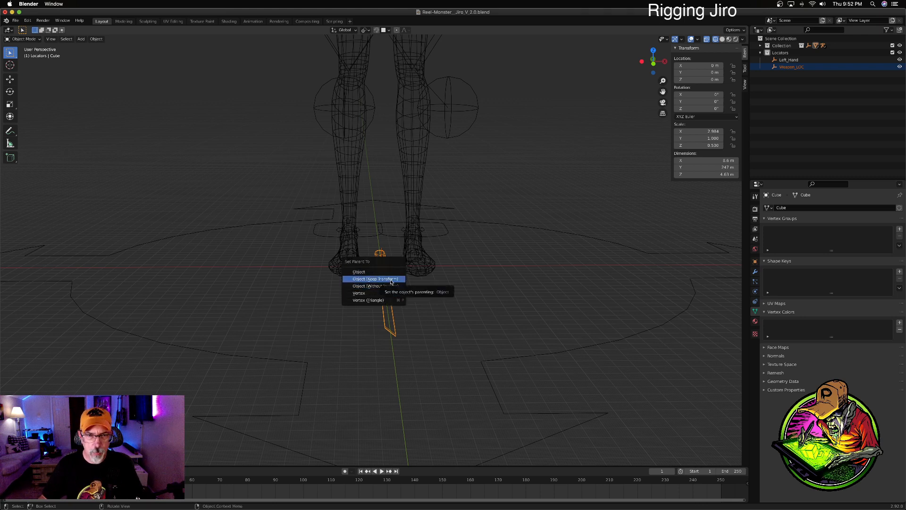
pyautogui.click(391, 280)
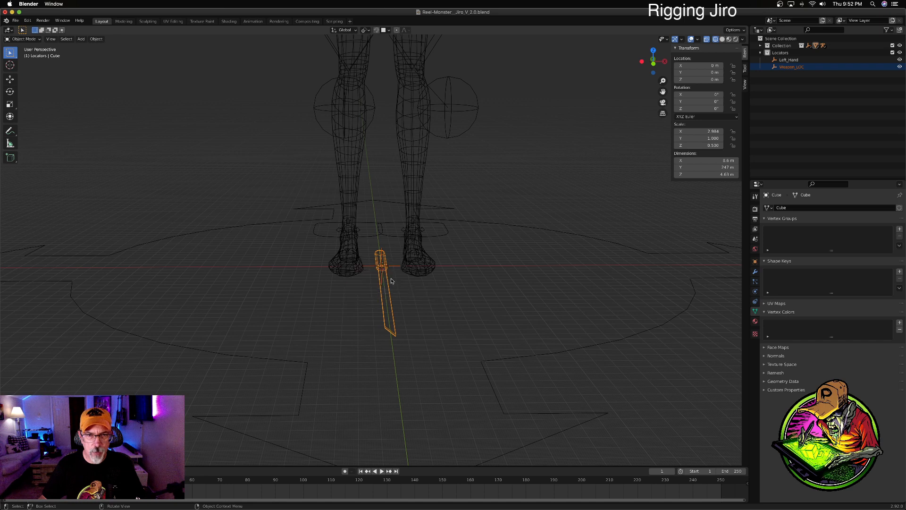
# Step: Test the parenting by trial-moving Weapon_LOC and the sword separately, cancelling both moves
pyautogui.click(391, 270)
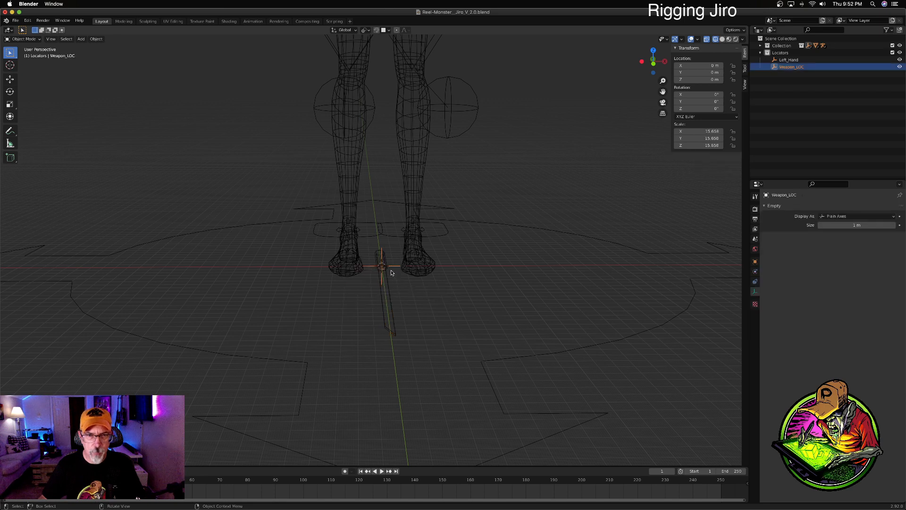
pyautogui.press('g')
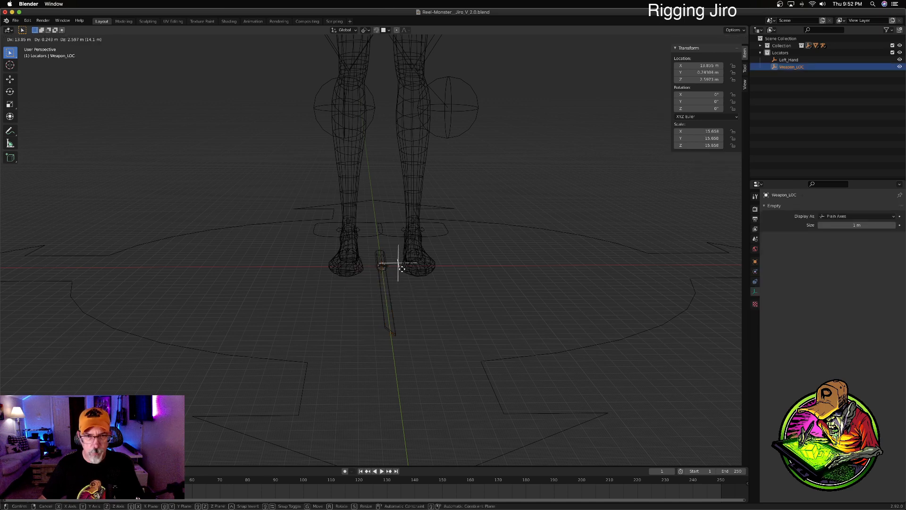
pyautogui.rightClick(387, 260)
pyautogui.click(385, 260)
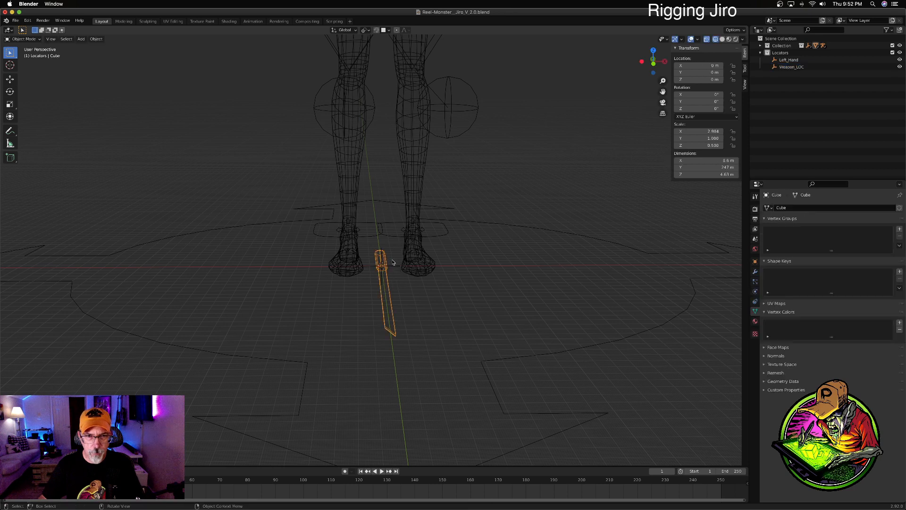
pyautogui.press('g')
pyautogui.rightClick(454, 242)
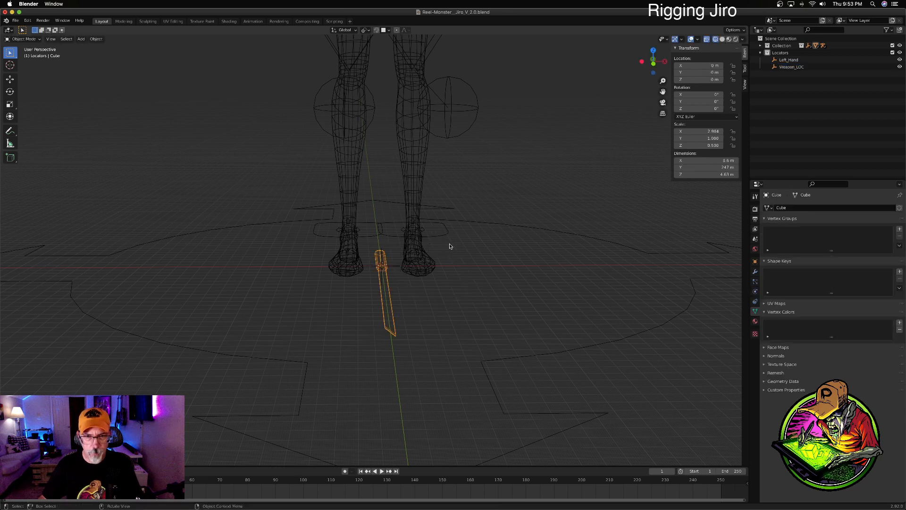
# Step: Undo the parenting of Weapon_LOC to the sword, keeping the empty's new name
pyautogui.click(390, 272)
pyautogui.keyDown('shift'); pyautogui.click(390, 271); pyautogui.keyUp('shift')
pyautogui.press('super+z')
pyautogui.press('super+z')
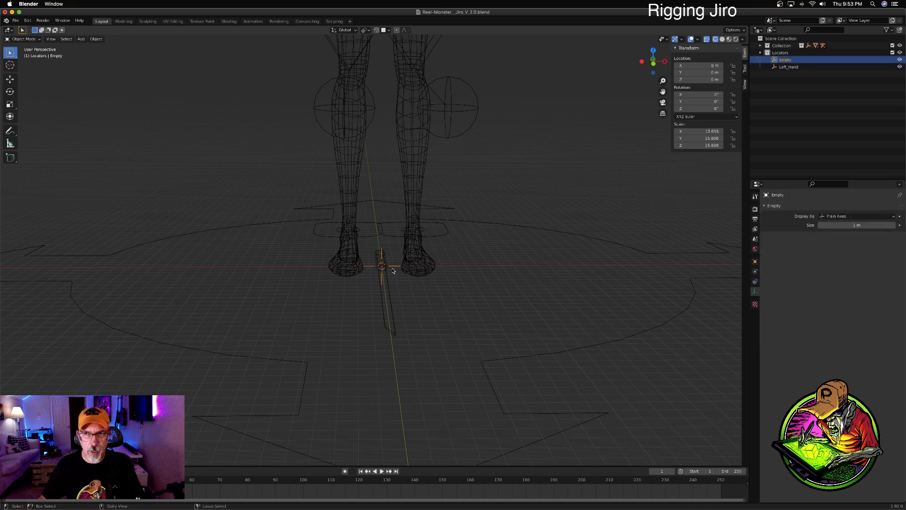
pyautogui.press('super+shift+z')
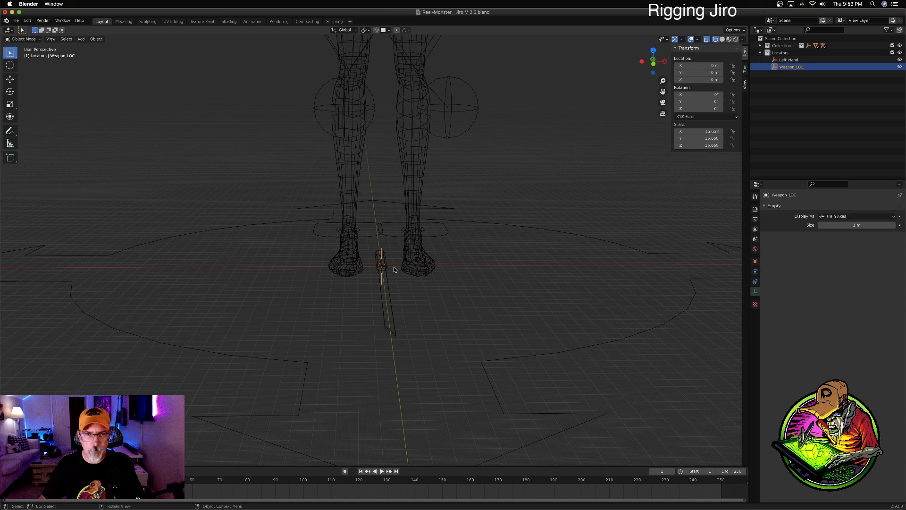
# Step: Parent the sword mesh to the Weapon_LOC empty with Object (Keep Transform)
pyautogui.click(387, 281)
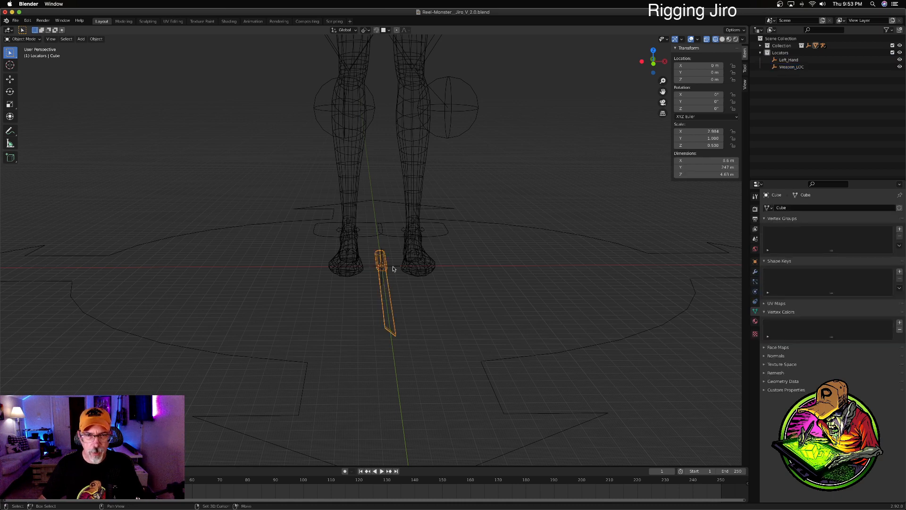
pyautogui.keyDown('shift'); pyautogui.click(392, 269); pyautogui.keyUp('shift')
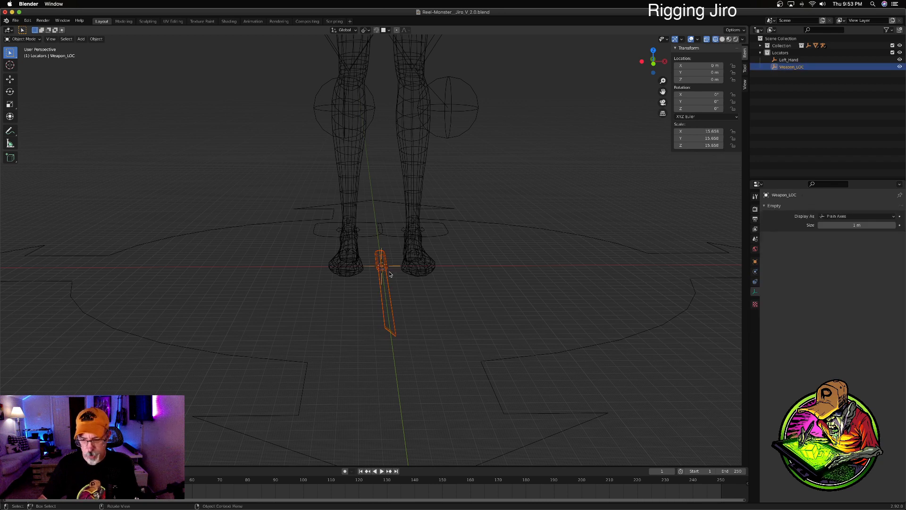
pyautogui.hotkey('ctrl', 'p')
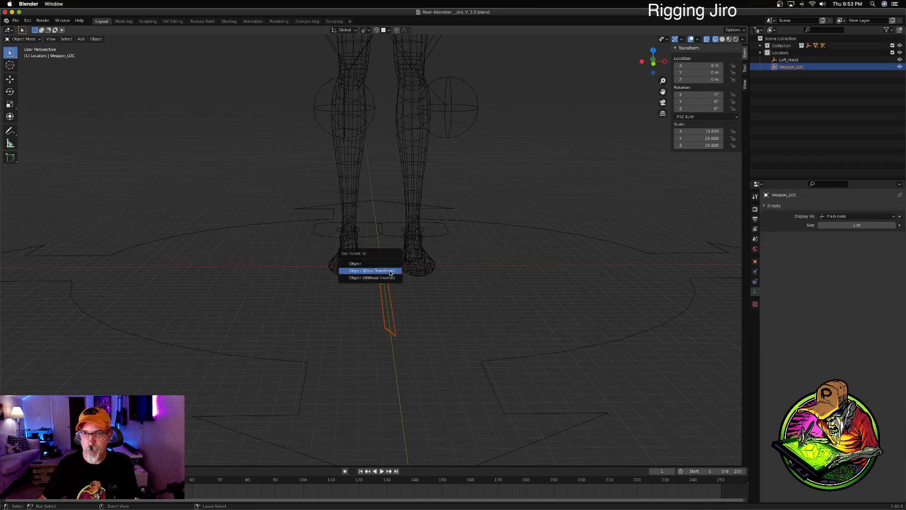
pyautogui.click(390, 272)
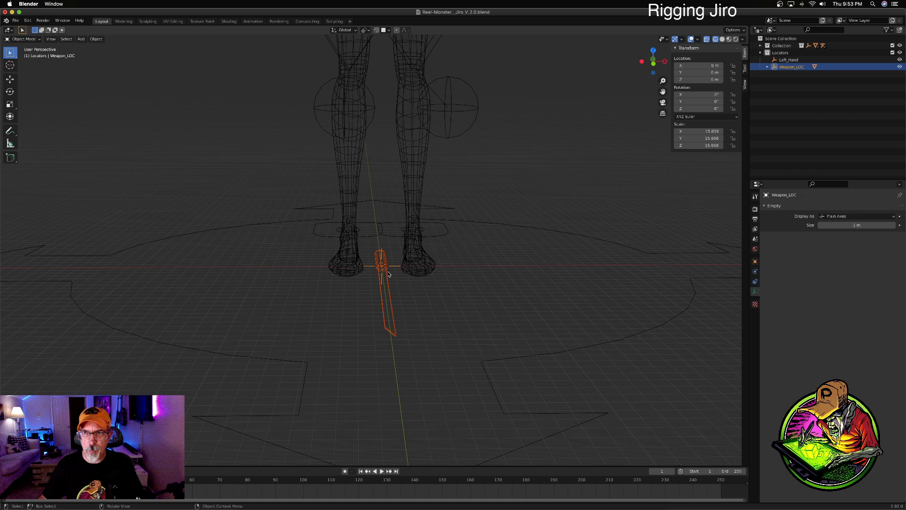
# Step: Check that the sword follows Weapon_LOC by trial-moving and rotating the empty, cancelling both transforms
pyautogui.click(391, 266)
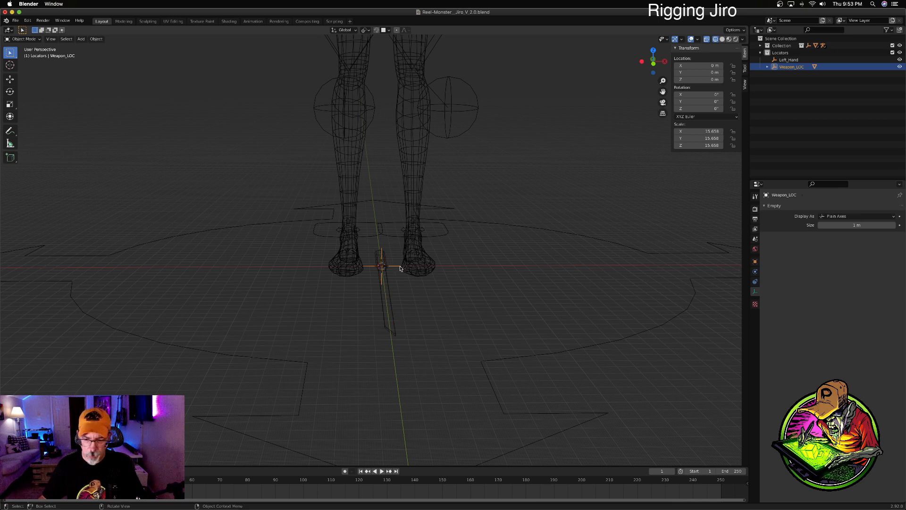
pyautogui.press('g')
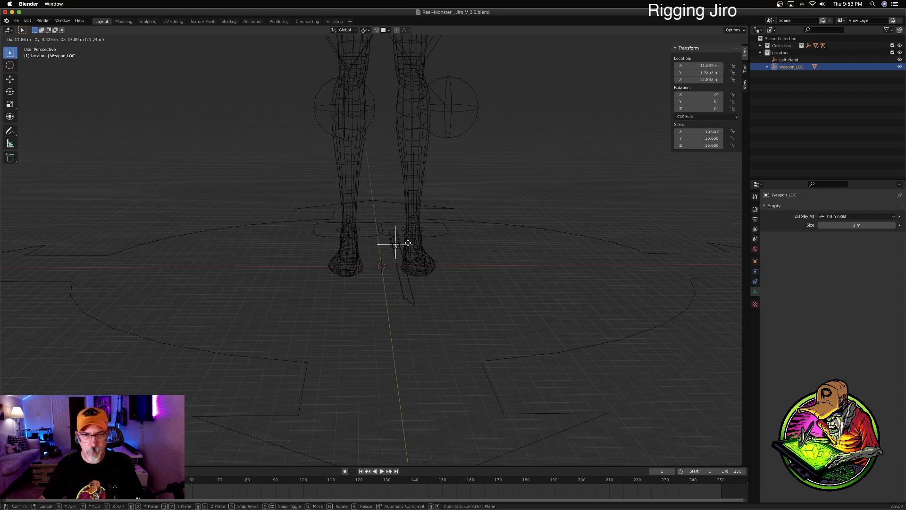
pyautogui.rightClick(385, 246)
pyautogui.moveTo(385, 246); pyautogui.dragTo(363, 265, button='middle')
pyautogui.press('r')
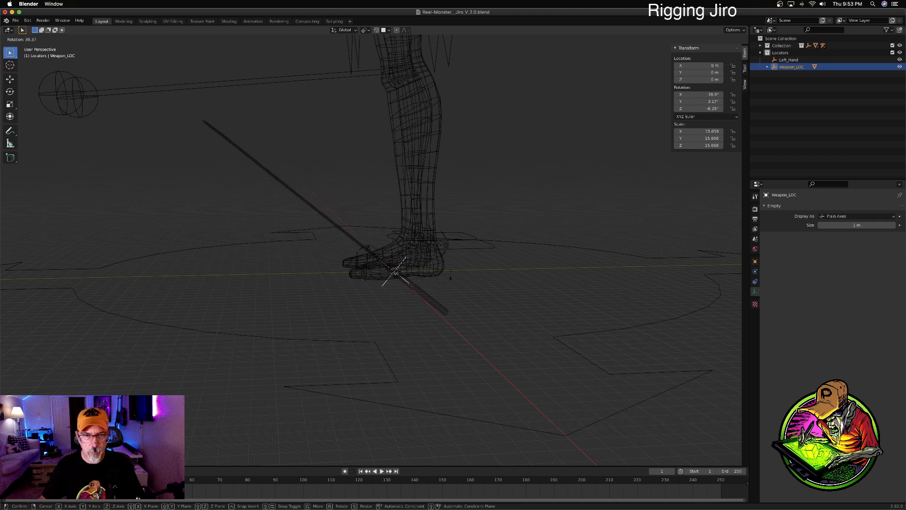
pyautogui.press('Escape')
pyautogui.moveTo(468, 248); pyautogui.dragTo(429, 283, button='middle')
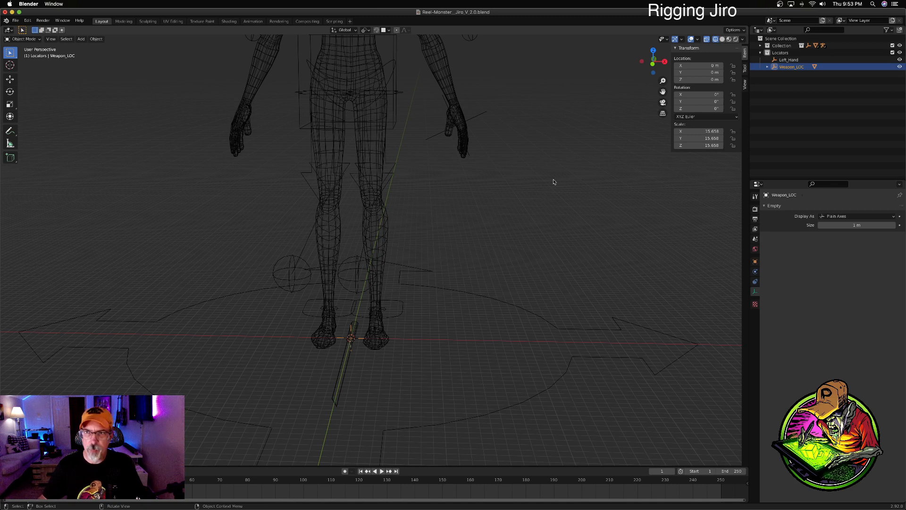
# Step: Rename the mesh object parented under Weapon_LOC as Sword
pyautogui.click(767, 67)
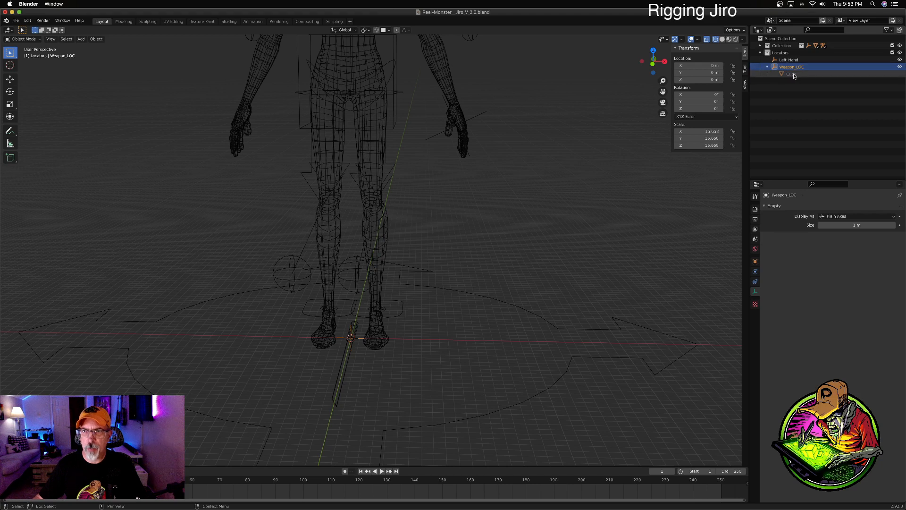
pyautogui.doubleClick(790, 74)
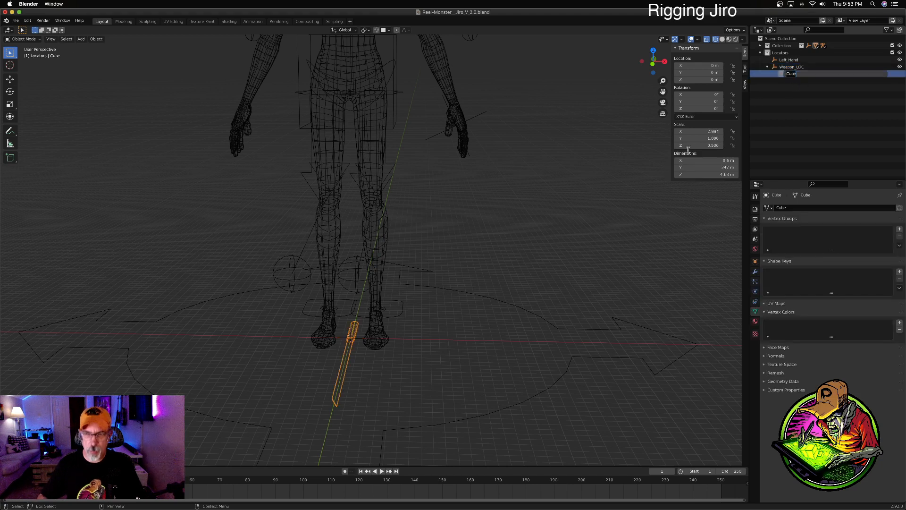
pyautogui.write('Sword')
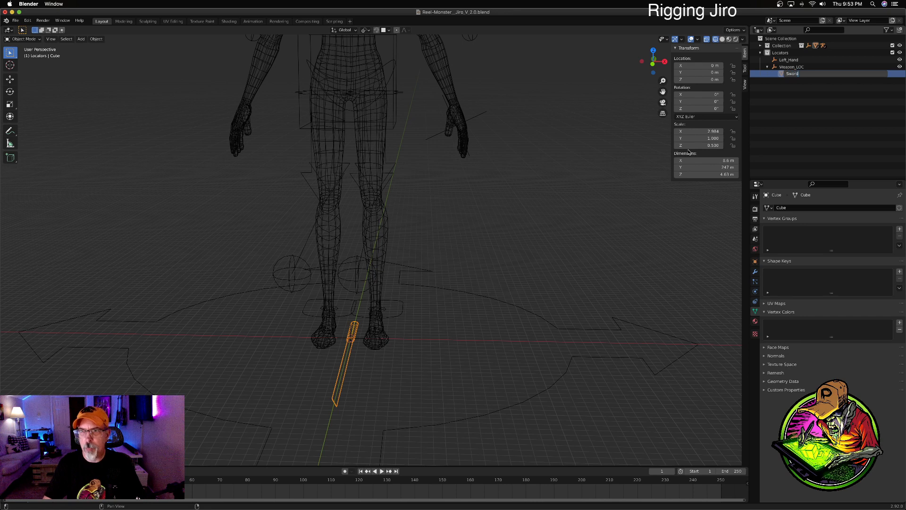
pyautogui.press('Return')
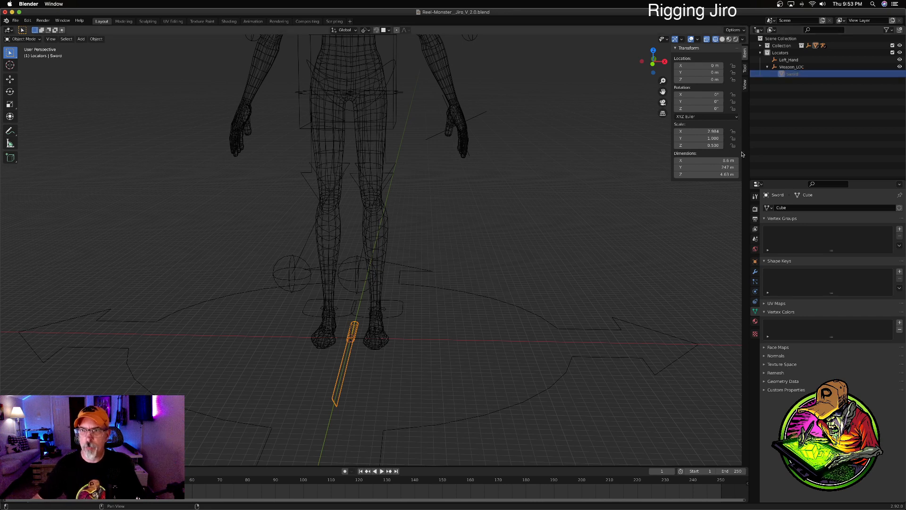
# Step: Duplicate the Weapon_LOC empty in place and name the copy Weapon_LOC_Offset
pyautogui.moveTo(355, 331); pyautogui.dragTo(369, 309, button='middle')
pyautogui.click(351, 336)
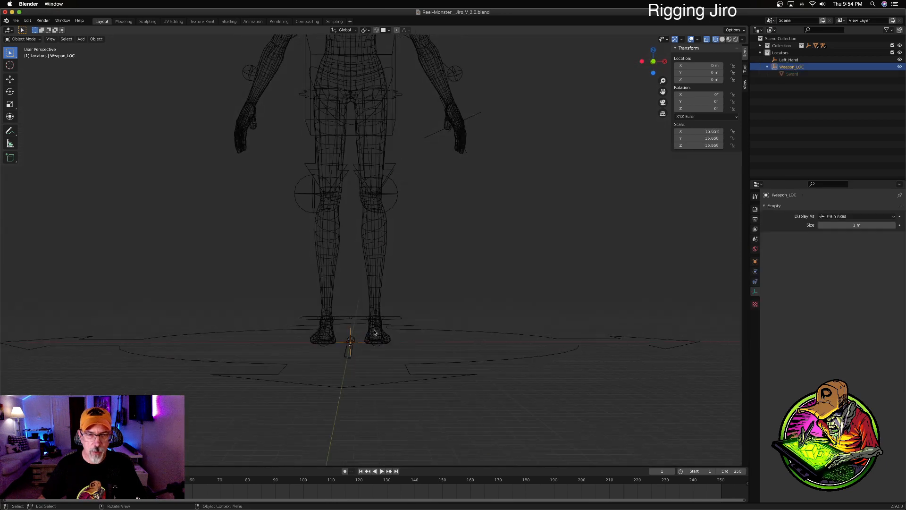
pyautogui.hotkey('shift', 'd')
pyautogui.rightClick(379, 324)
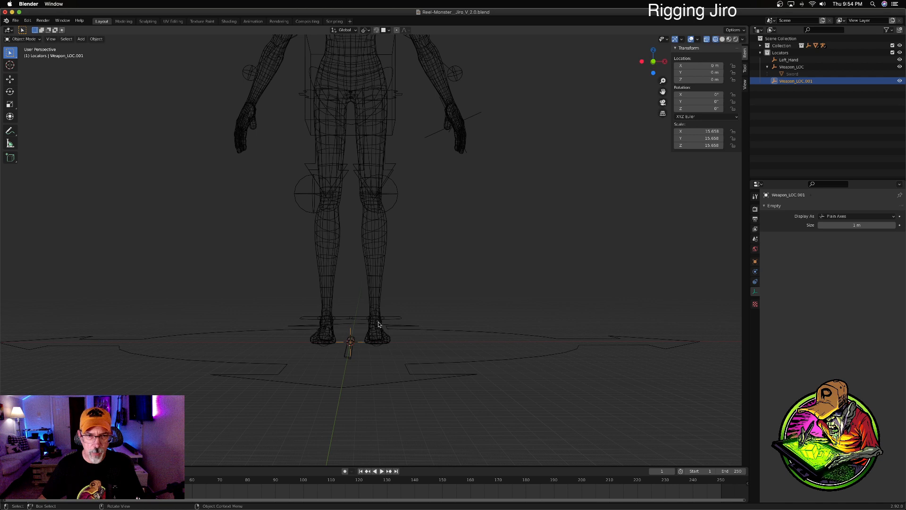
pyautogui.doubleClick(802, 81)
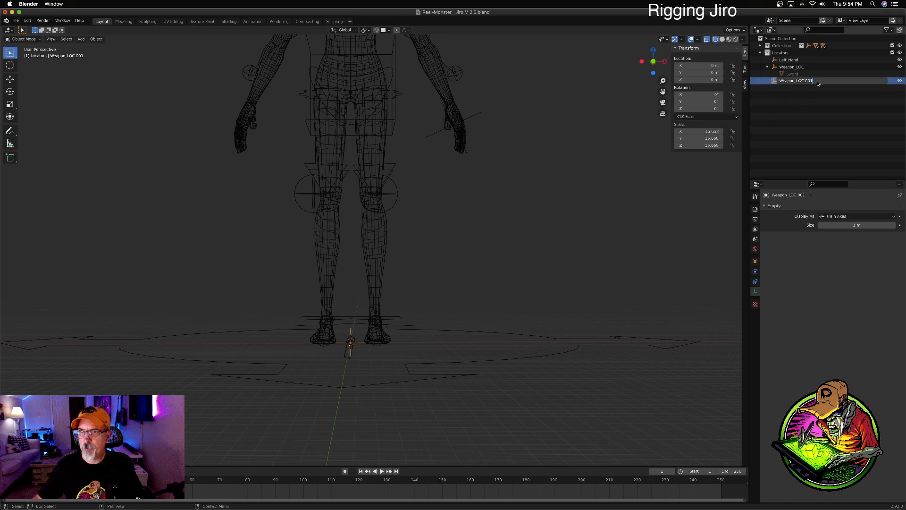
pyautogui.press('BackSpace')
pyautogui.press('BackSpace')
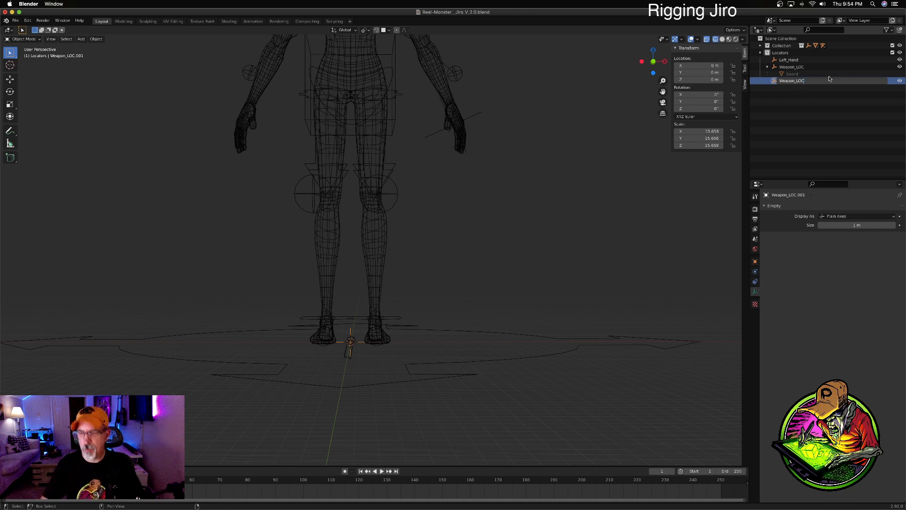
pyautogui.write('_Offset')
pyautogui.press('Return')
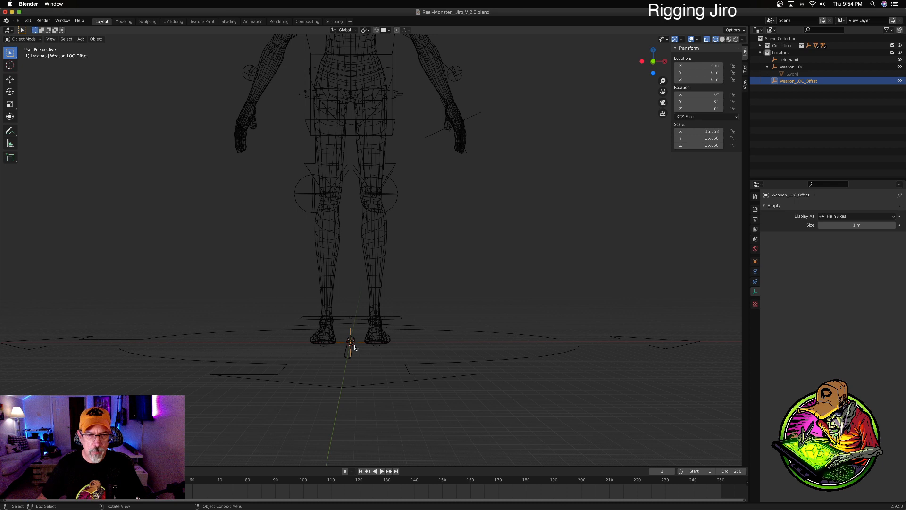
# Step: Try to parent Weapon_LOC_Offset to Weapon_LOC with Object (Keep Transform)
pyautogui.keyDown('ctrl'); pyautogui.click(797, 68); pyautogui.keyUp('ctrl')
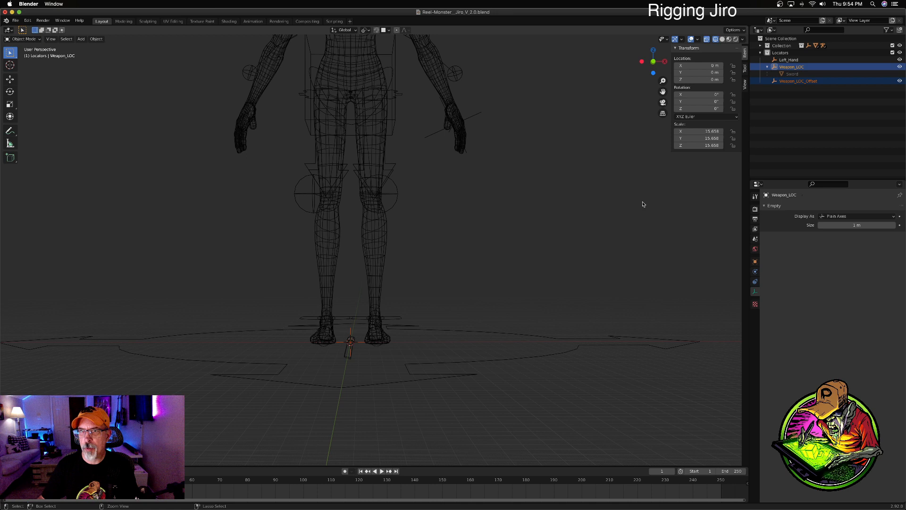
pyautogui.hotkey('ctrl', 'p')
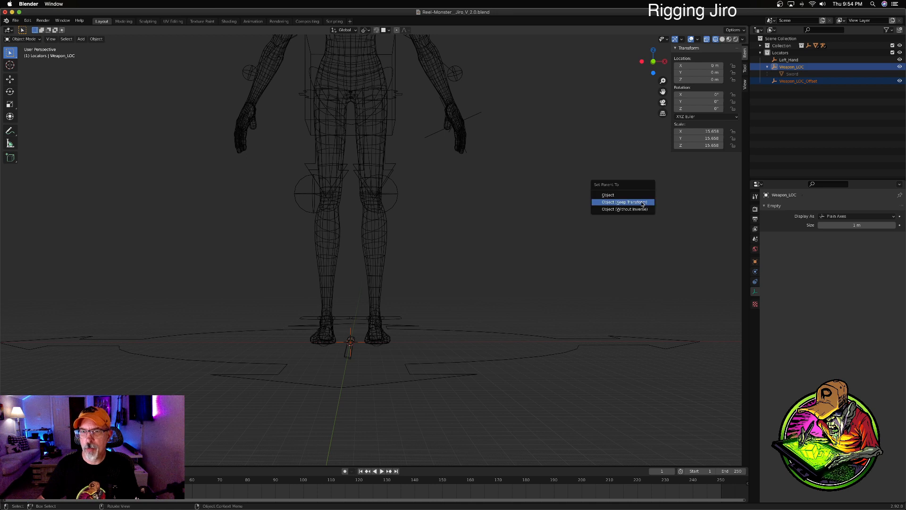
pyautogui.click(642, 204)
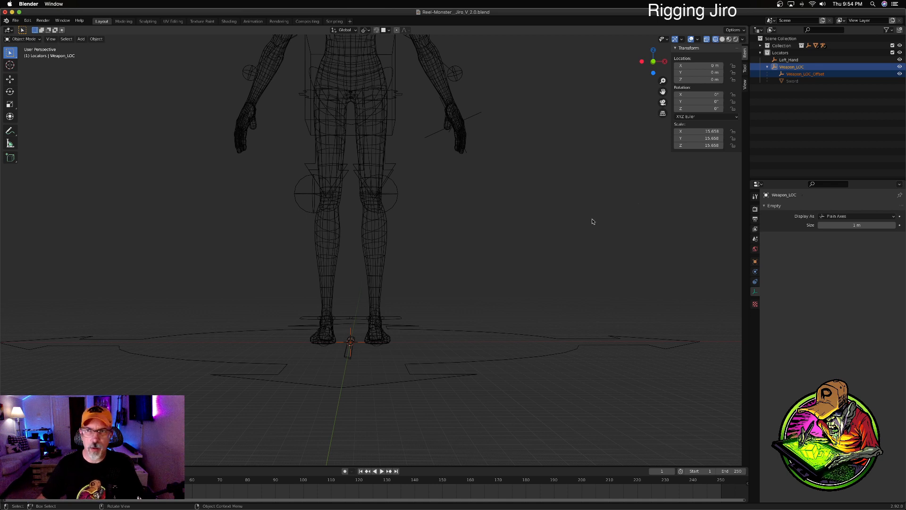
# Step: Test the parenting by moving Weapon_LOC_Offset on its own and trial-moving Weapon_LOC, cancelling the second move
pyautogui.click(805, 74)
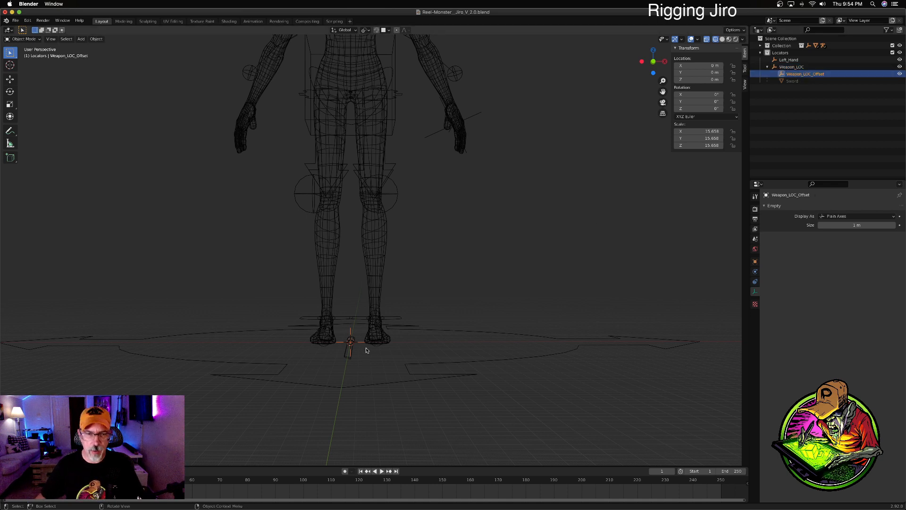
pyautogui.press('g')
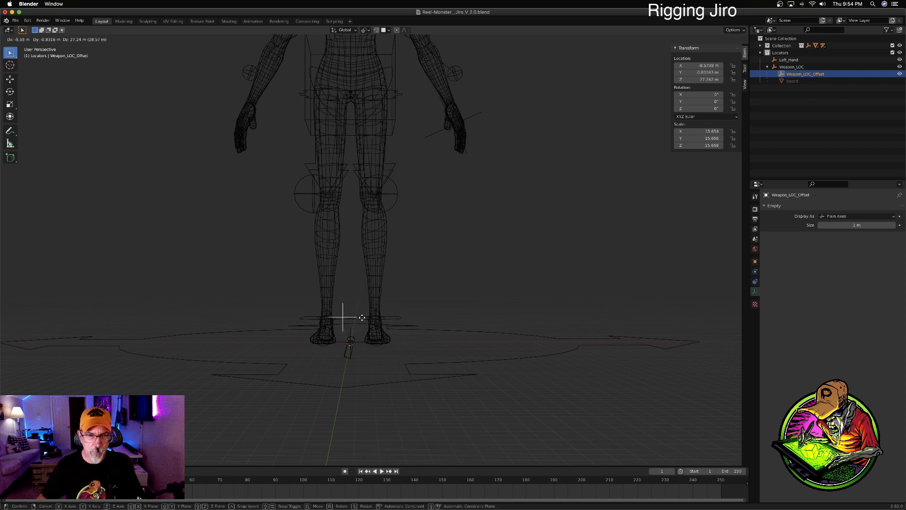
pyautogui.click(362, 318)
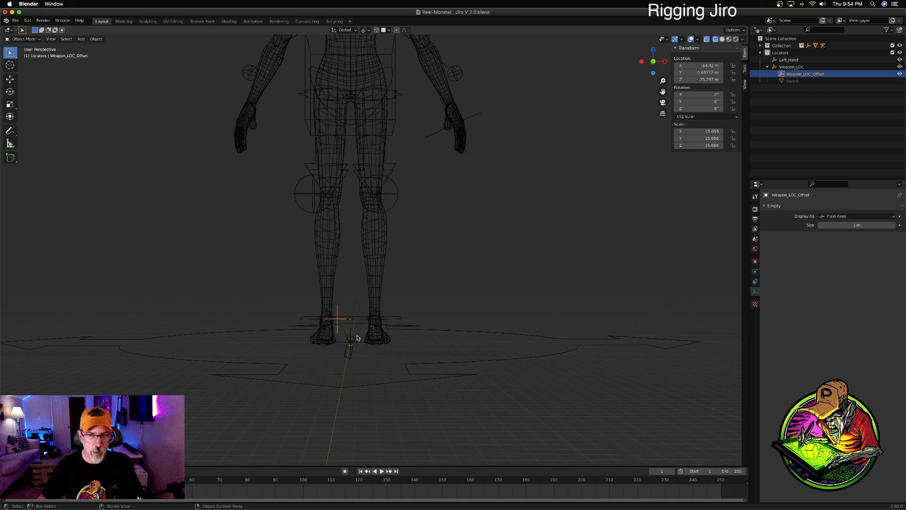
pyautogui.click(351, 333)
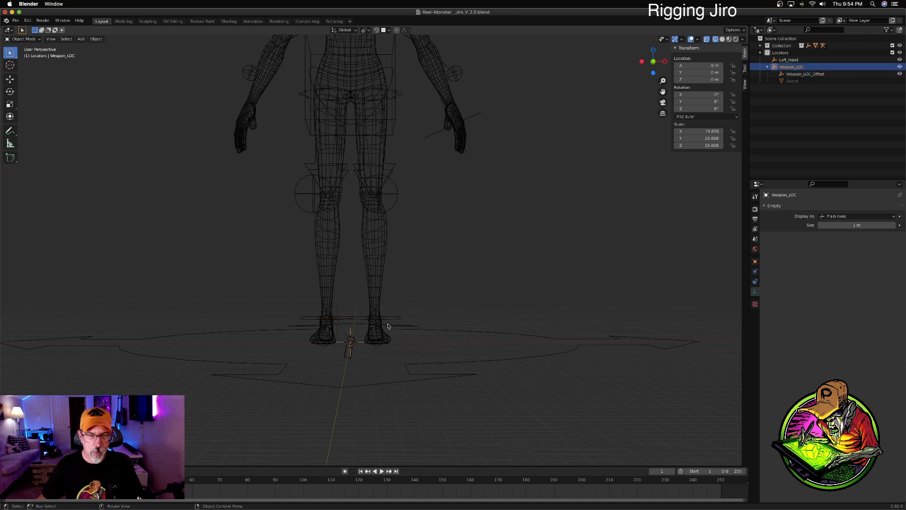
pyautogui.press('g')
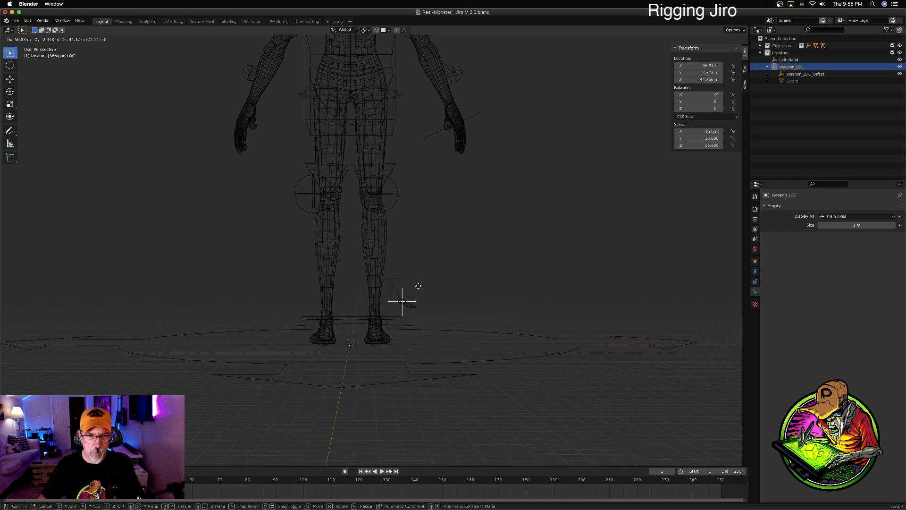
pyautogui.rightClick(434, 296)
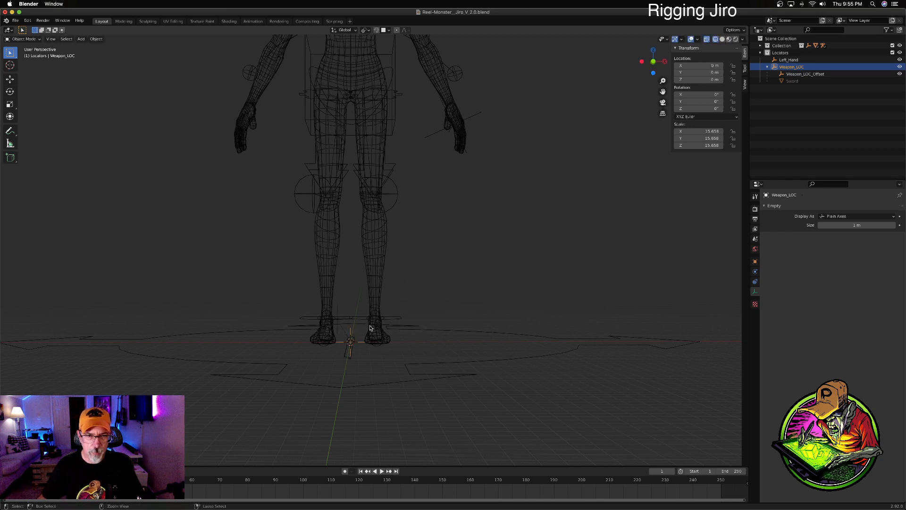
# Step: Undo the test move and the parenting of Weapon_LOC_Offset, keeping the empty's new name
pyautogui.hotkey('ctrl', 'z')
pyautogui.hotkey('ctrl', 'z')
pyautogui.hotkey('ctrl', 'z')
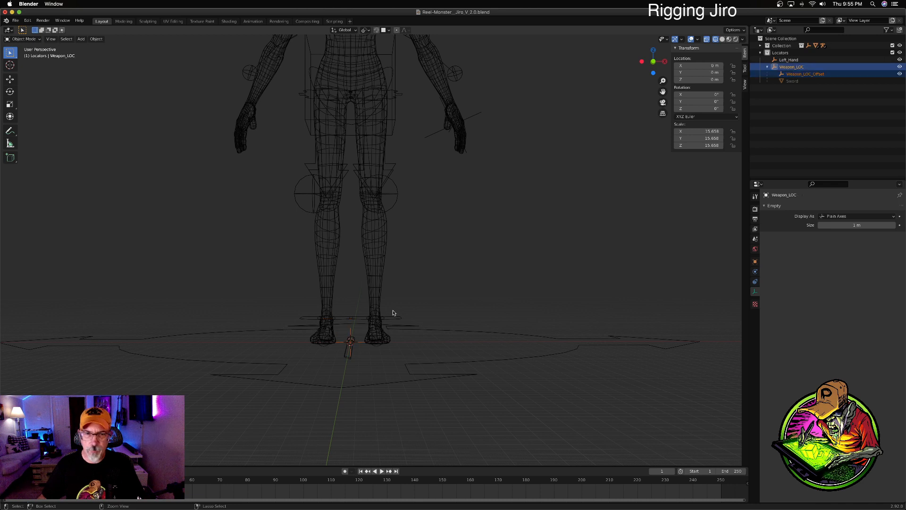
pyautogui.hotkey('ctrl', 'z')
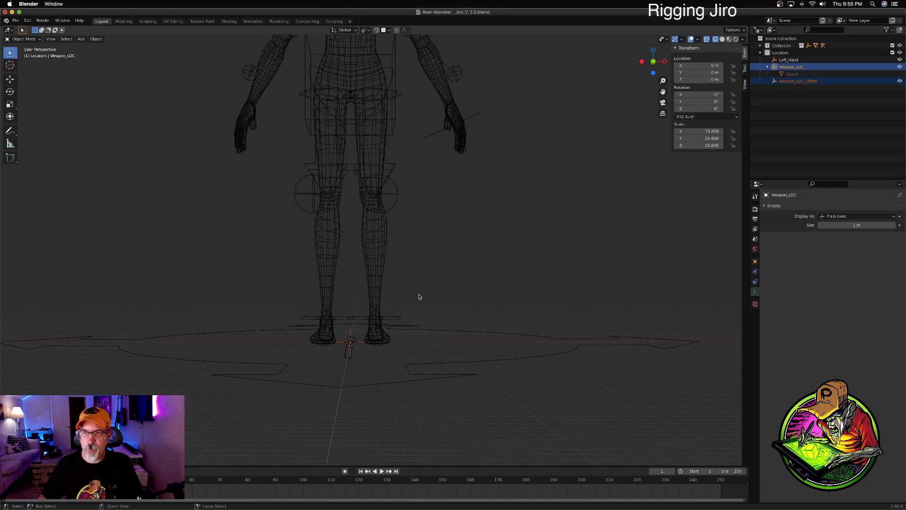
pyautogui.hotkey('ctrl', 'z')
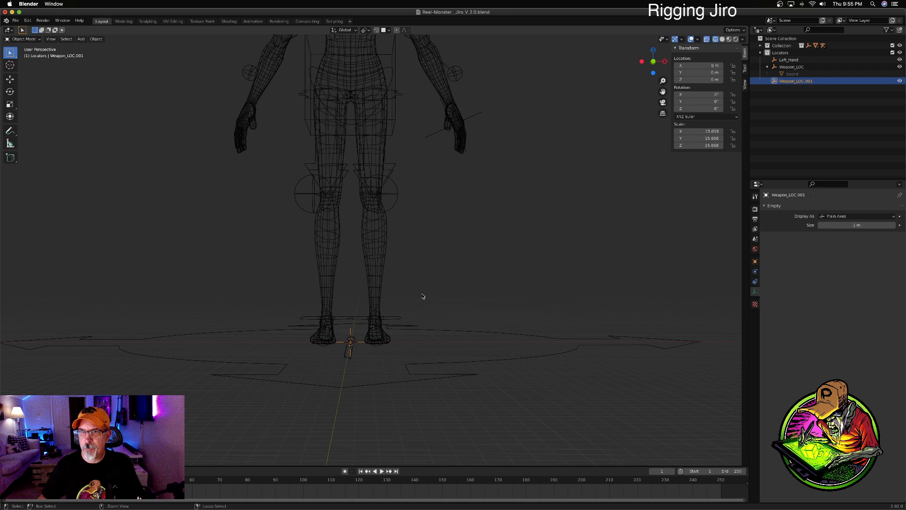
pyautogui.hotkey('ctrl', 'shift', 'z')
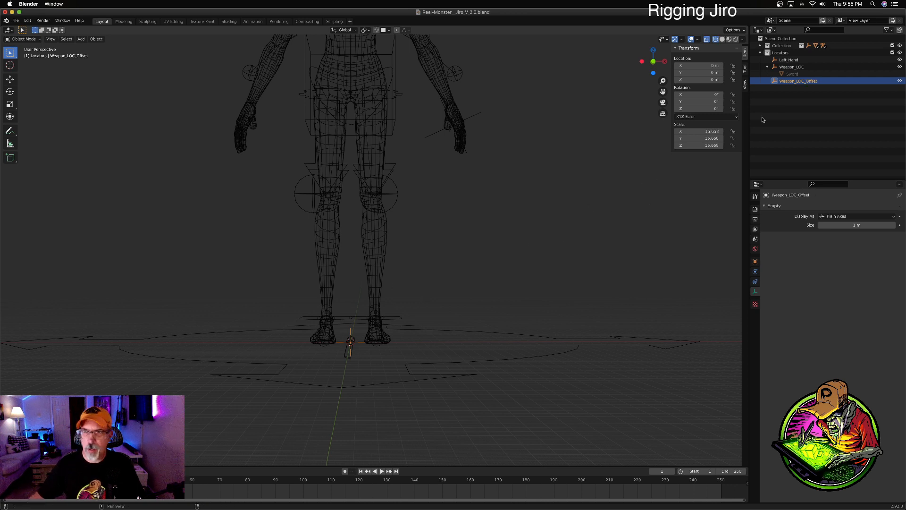
# Step: Parent Weapon_LOC to Weapon_LOC_Offset and expand the hierarchy down to the Sword
pyautogui.click(793, 67)
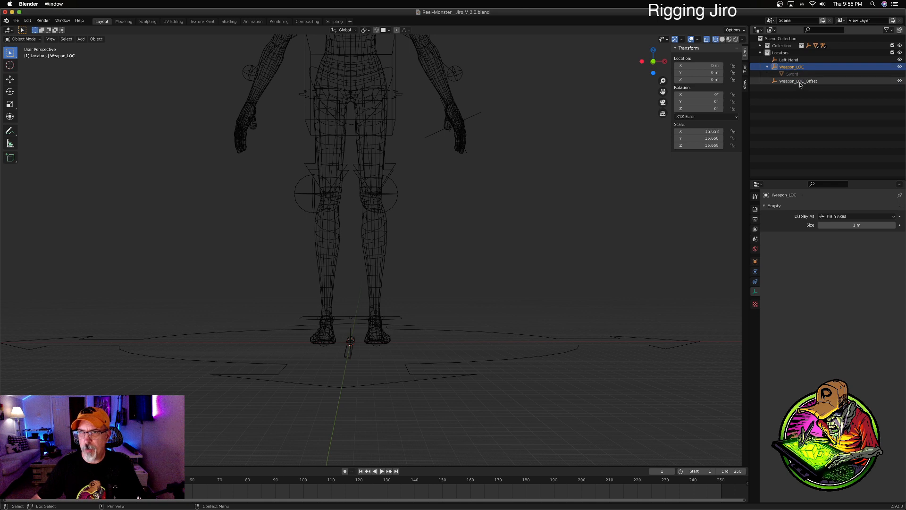
pyautogui.click(800, 81)
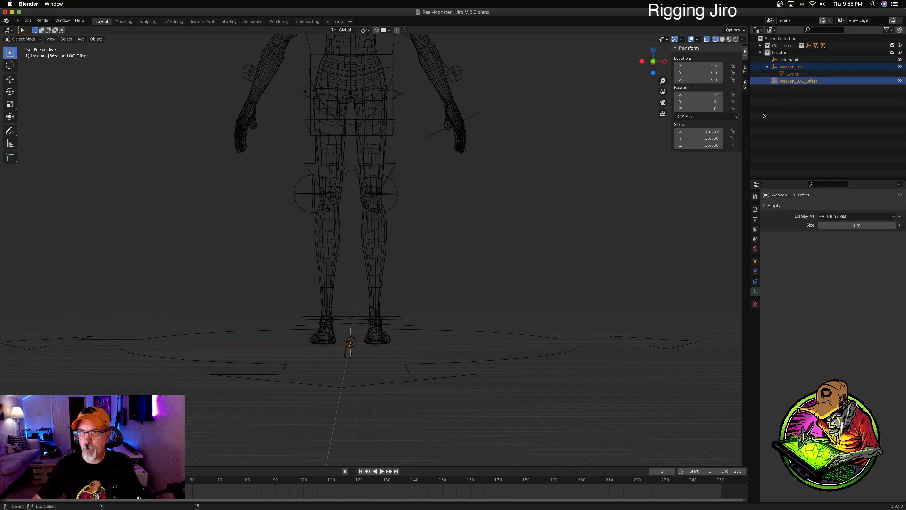
pyautogui.hotkey('ctrl', 'p')
pyautogui.click(555, 212)
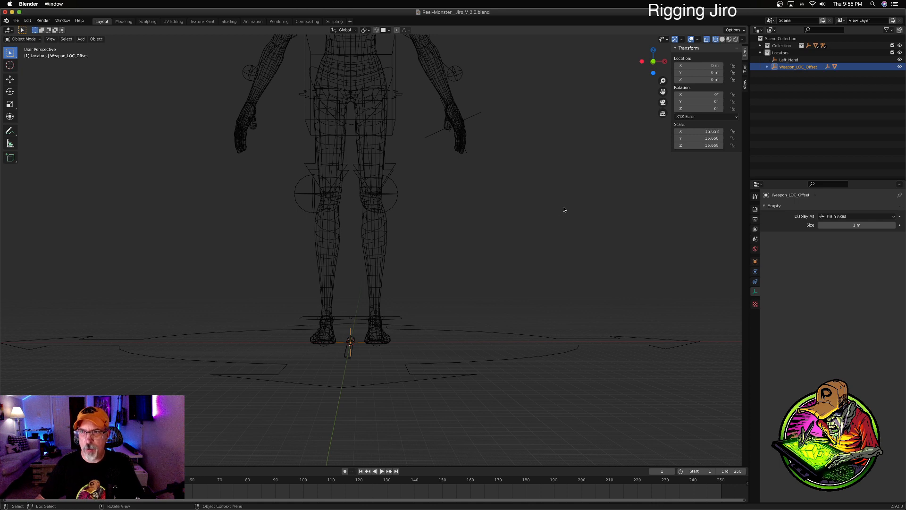
pyautogui.click(767, 66)
pyautogui.click(775, 73)
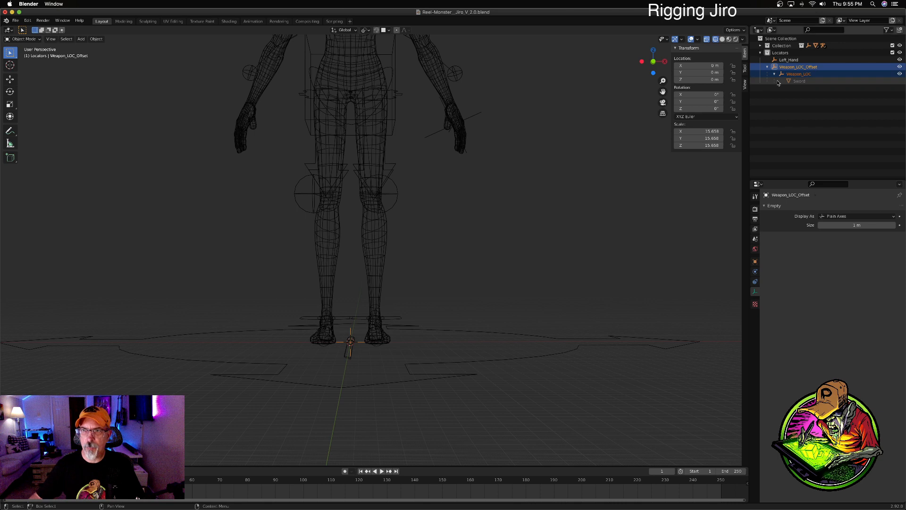
# Step: Move Weapon_LOC_Offset freehand about 7 m along X and about 21 m down from the world origin
pyautogui.click(801, 67)
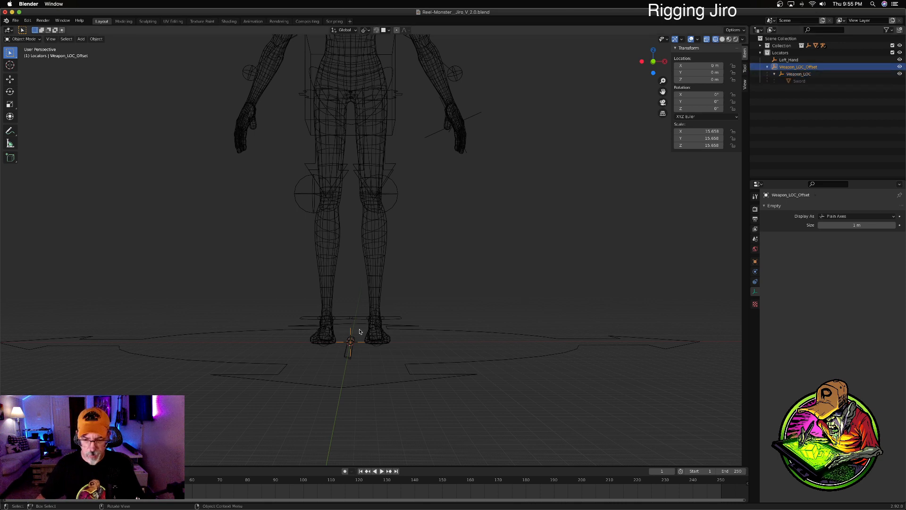
pyautogui.press('g')
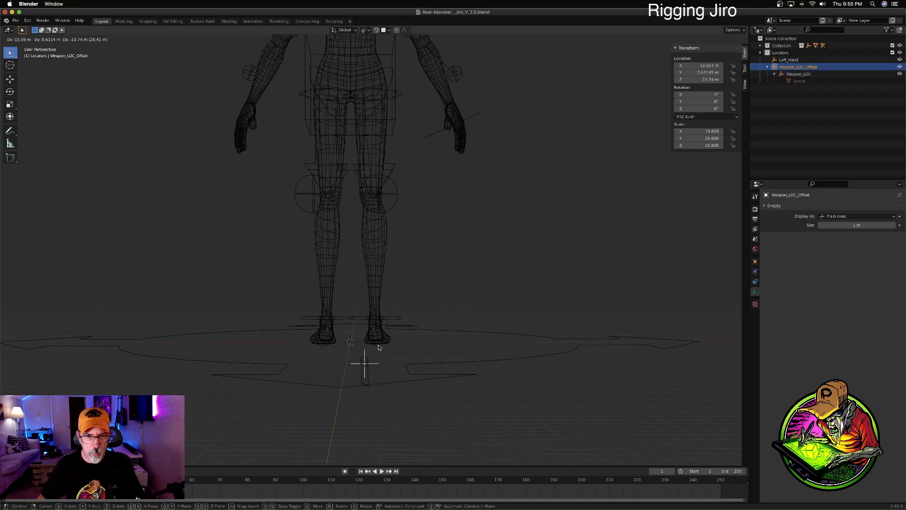
pyautogui.click(372, 344)
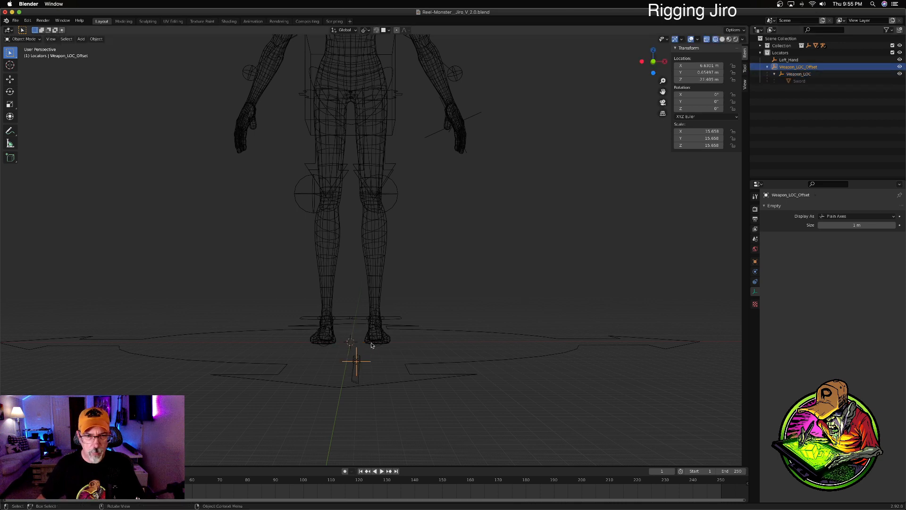
# Step: Test the hierarchy by moving Weapon_LOC away from its parent and trial-moving Weapon_LOC_Offset, cancelling the parent's move
pyautogui.click(798, 74)
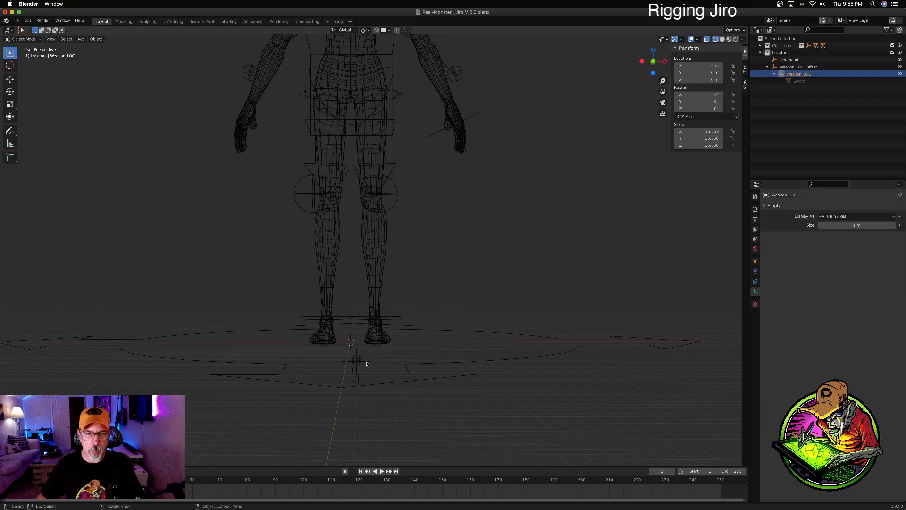
pyautogui.press('g')
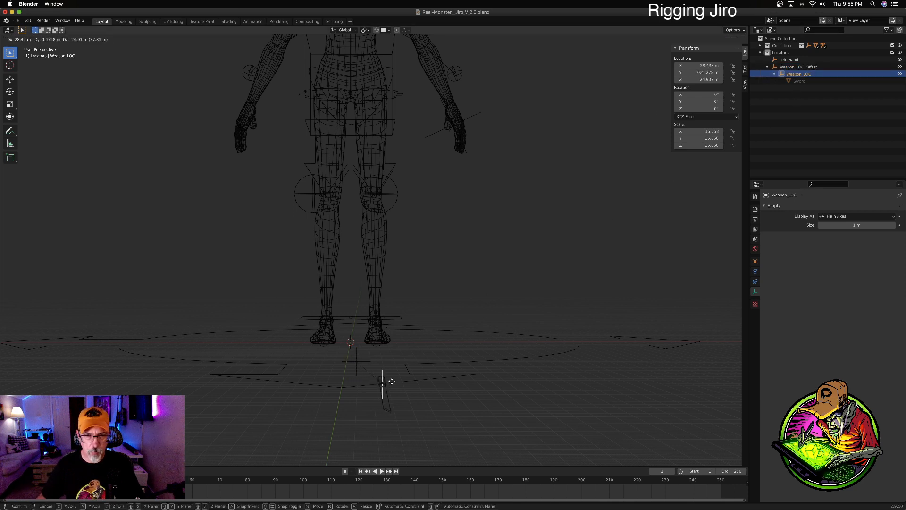
pyautogui.click(382, 370)
pyautogui.click(357, 363)
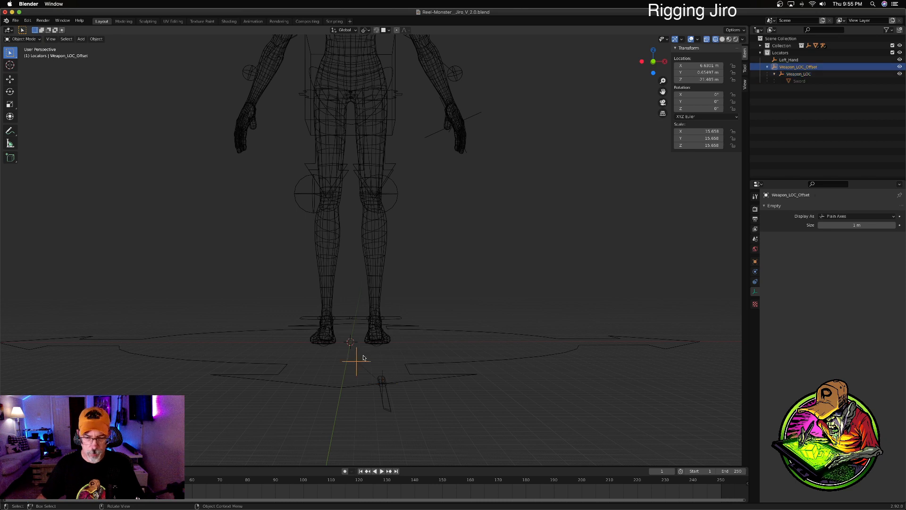
pyautogui.press('g')
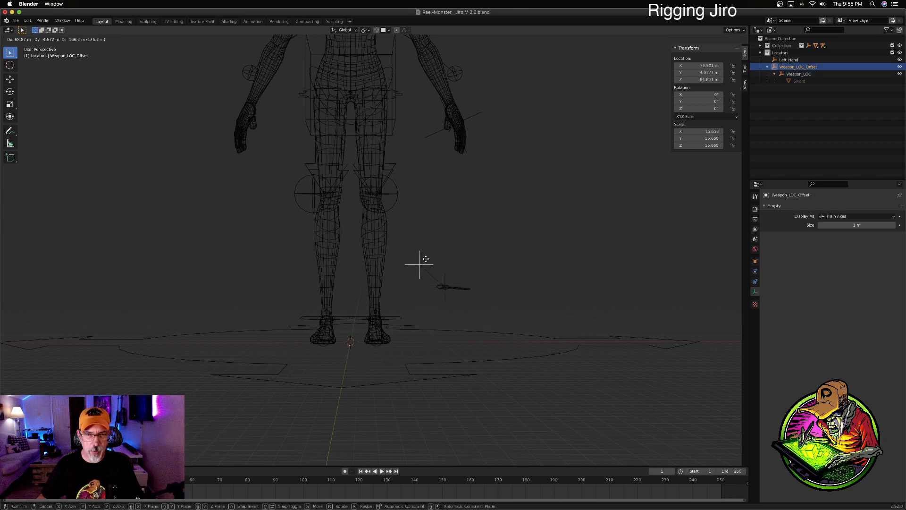
pyautogui.rightClick(425, 258)
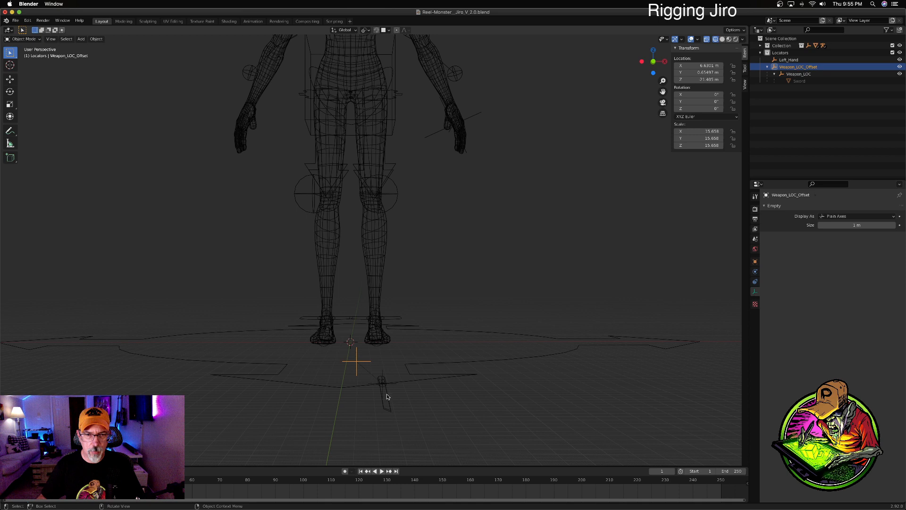
# Step: Clear Weapon_LOC's location to bring it and the sword back to Weapon_LOC_Offset
pyautogui.click(380, 379)
pyautogui.hotkey('alt', 'g')
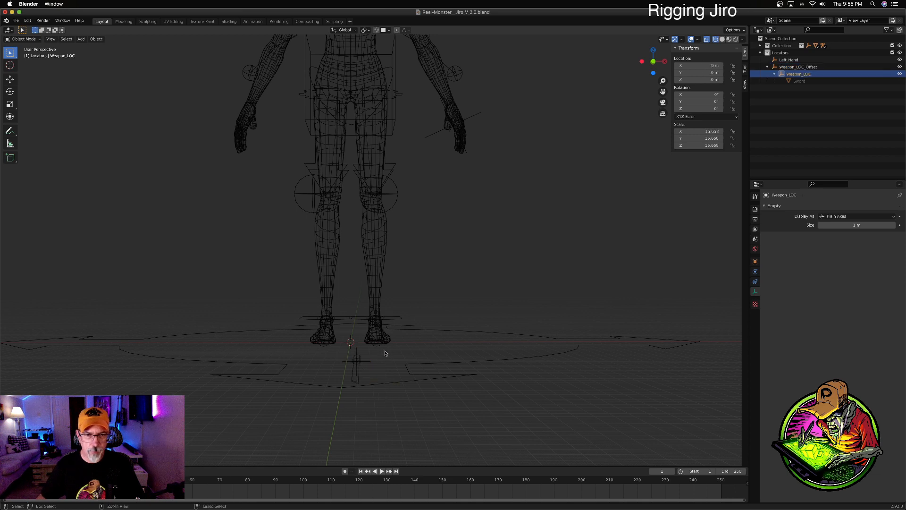
# Step: Clear the location of Weapon_LOC_Offset so it sits at the world origin together with its children, and deselect it
pyautogui.keyDown('ctrl'); pyautogui.click(385, 349); pyautogui.keyUp('ctrl')
pyautogui.hotkey('alt', 'g')
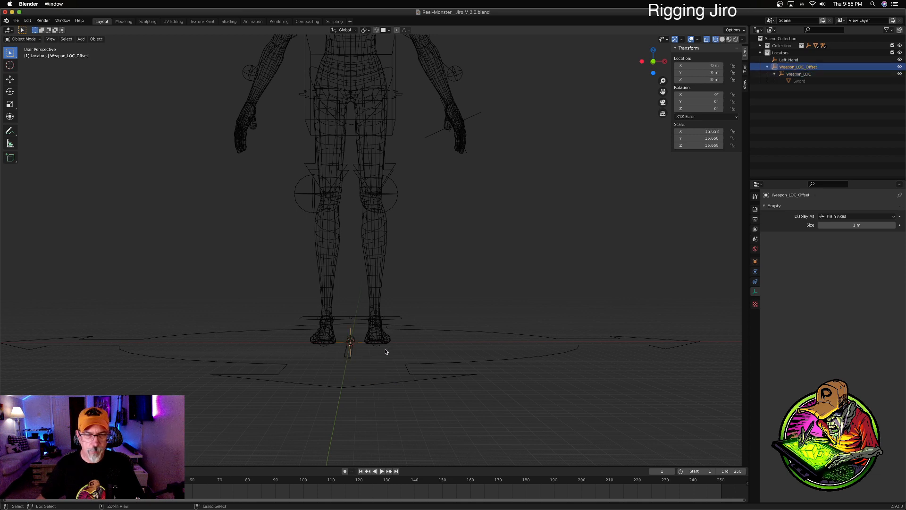
pyautogui.click(427, 309)
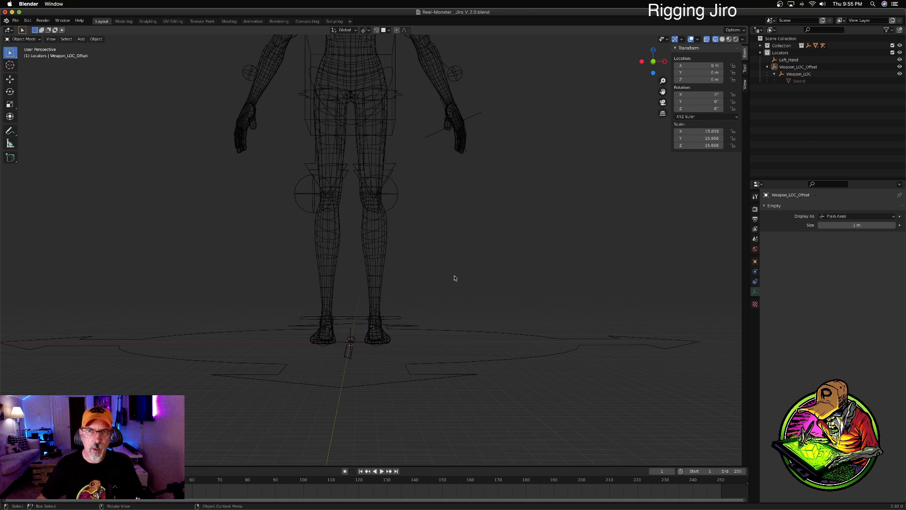
# Step: Try adding a Transformation constraint to Weapon_LOC_Offset with Left_Hand also selected, and choosing a target for it
pyautogui.click(799, 69)
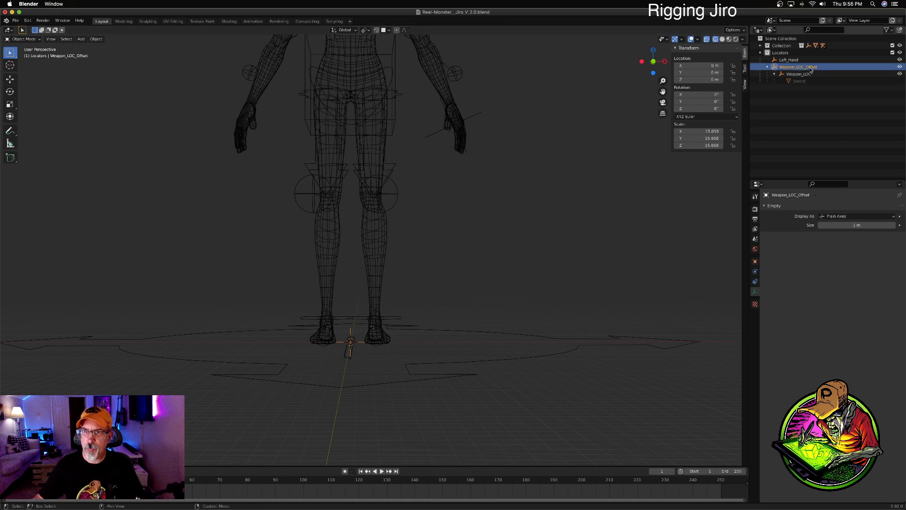
pyautogui.click(795, 59)
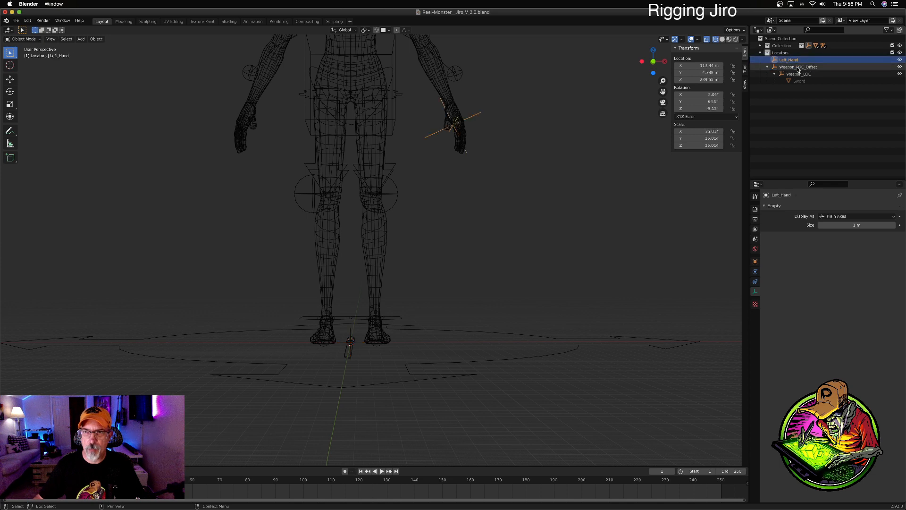
pyautogui.keyDown('ctrl'); pyautogui.click(796, 67); pyautogui.keyUp('ctrl')
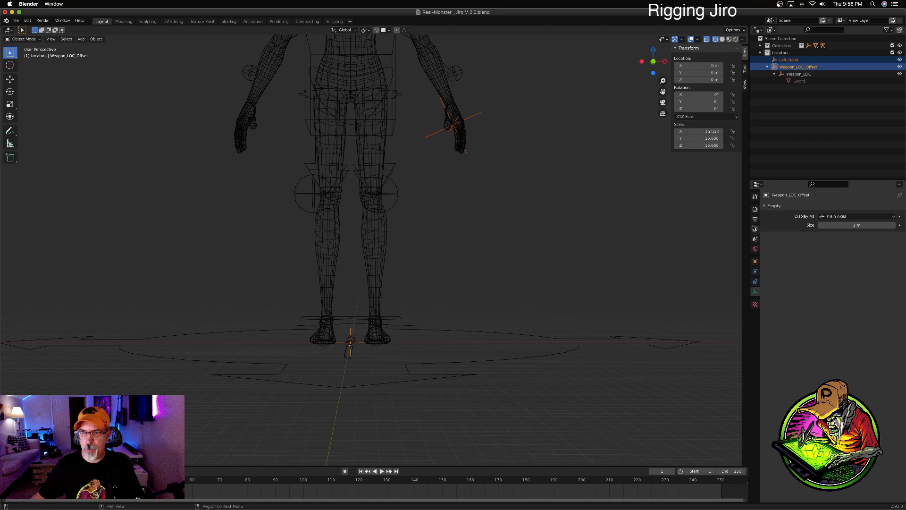
pyautogui.click(755, 282)
pyautogui.click(802, 207)
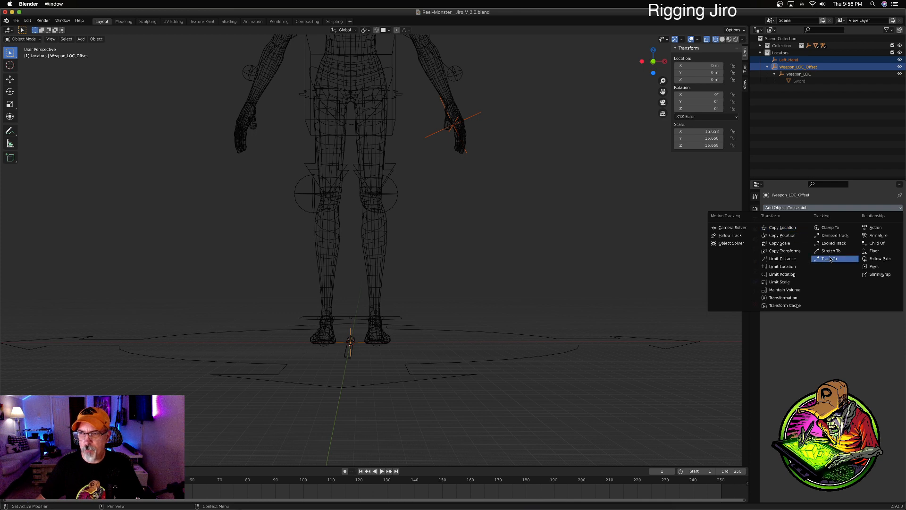
pyautogui.click(788, 297)
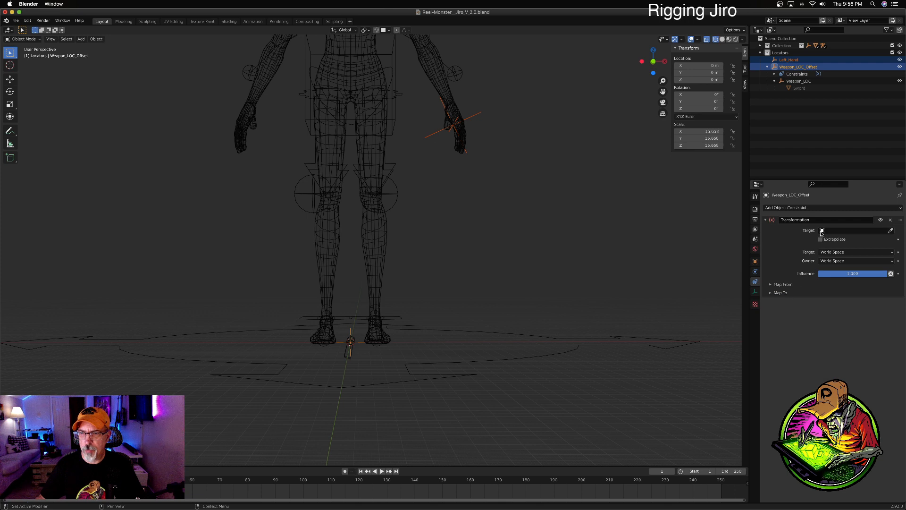
pyautogui.click(859, 231)
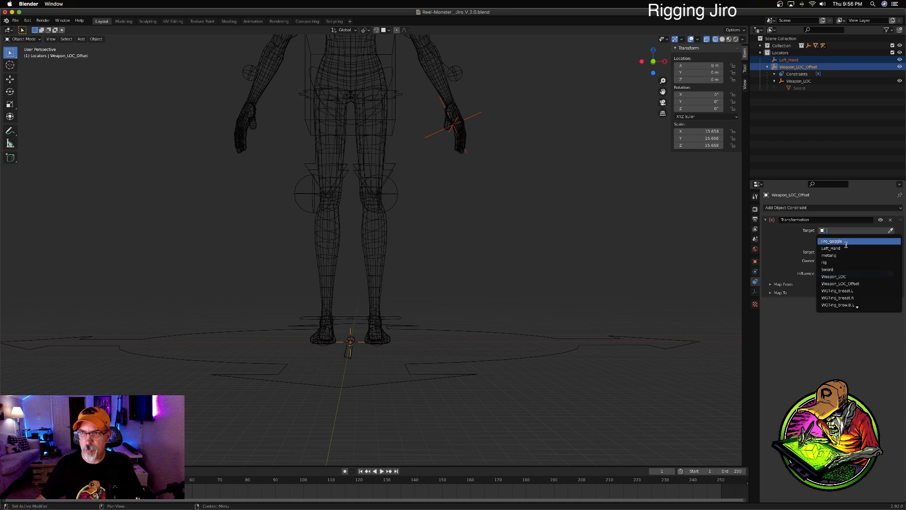
pyautogui.click(852, 286)
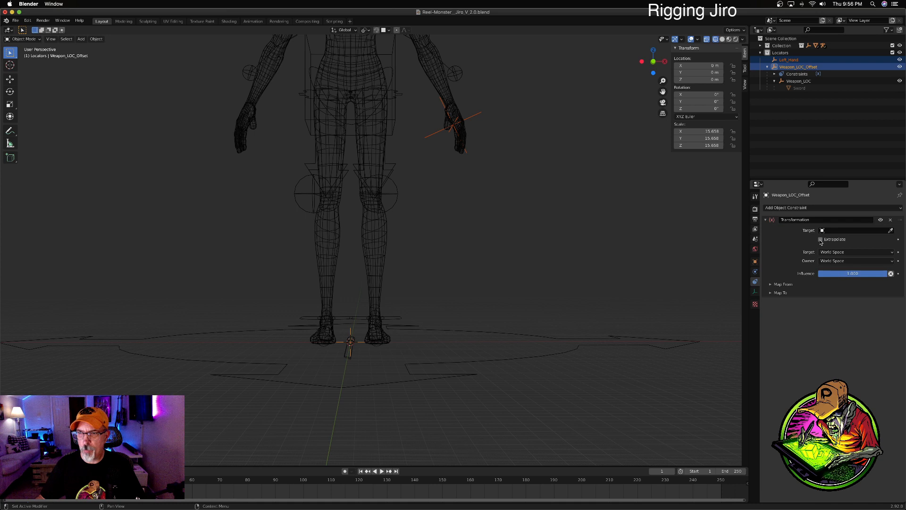
pyautogui.click(820, 239)
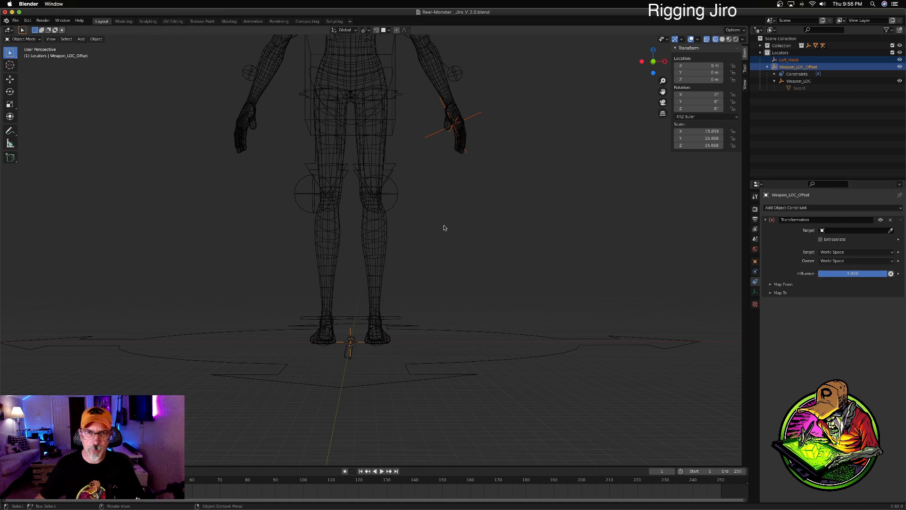
# Step: Trial-move the rig's left hand IK control and the Left_Hand locator, cancelling both moves and undoing the selection changes
pyautogui.click(467, 130)
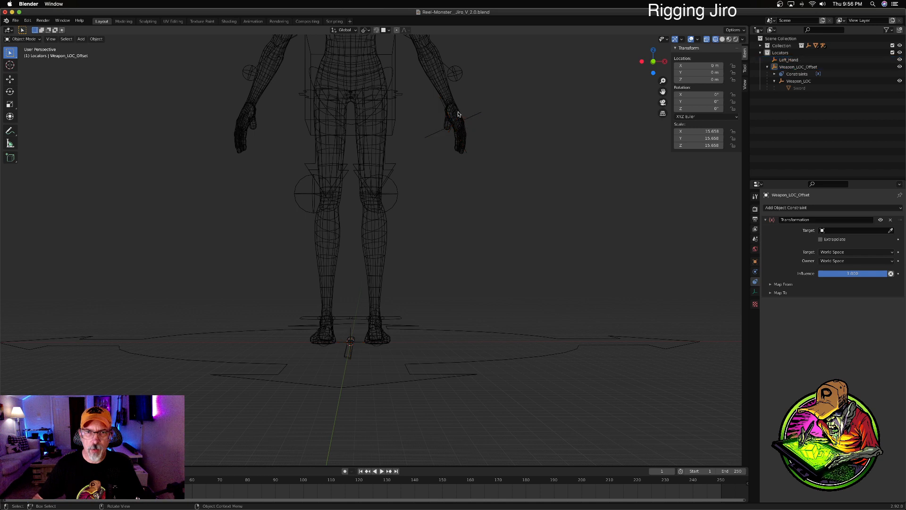
pyautogui.click(458, 114)
pyautogui.hotkey('ctrl', 'Tab')
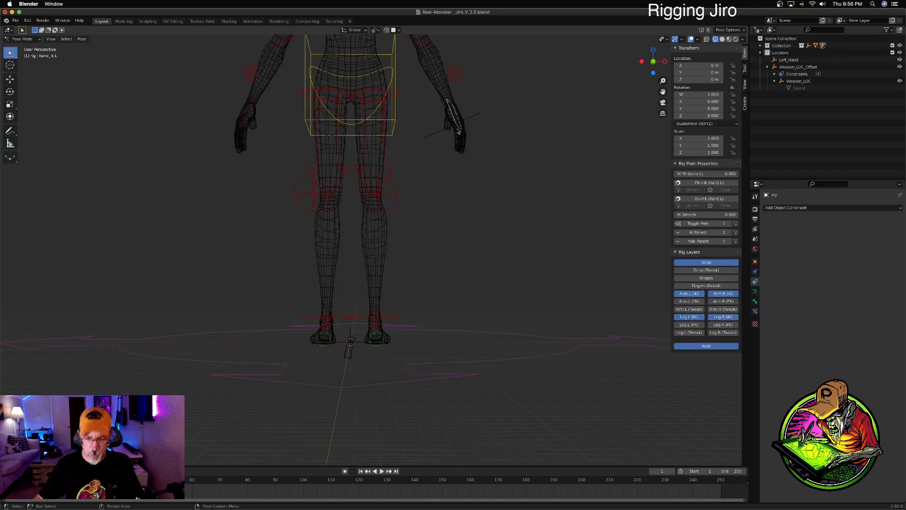
pyautogui.press('g')
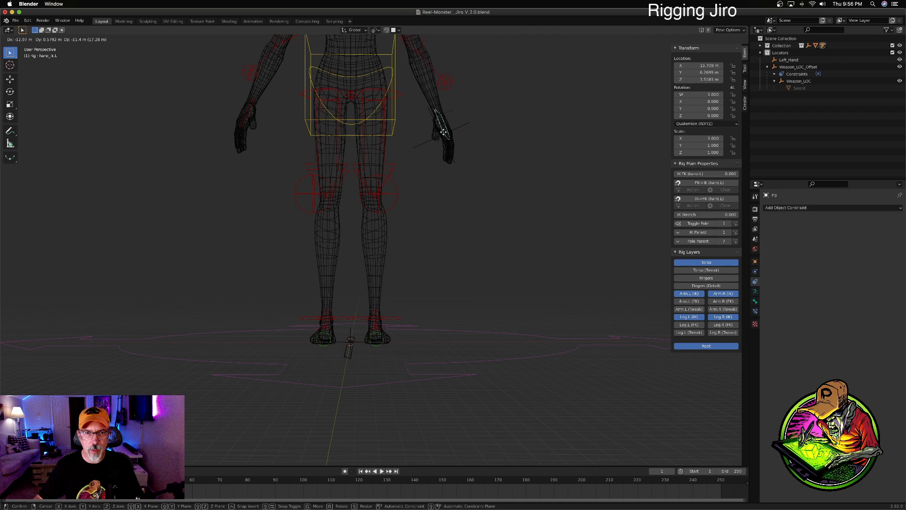
pyautogui.rightClick(454, 128)
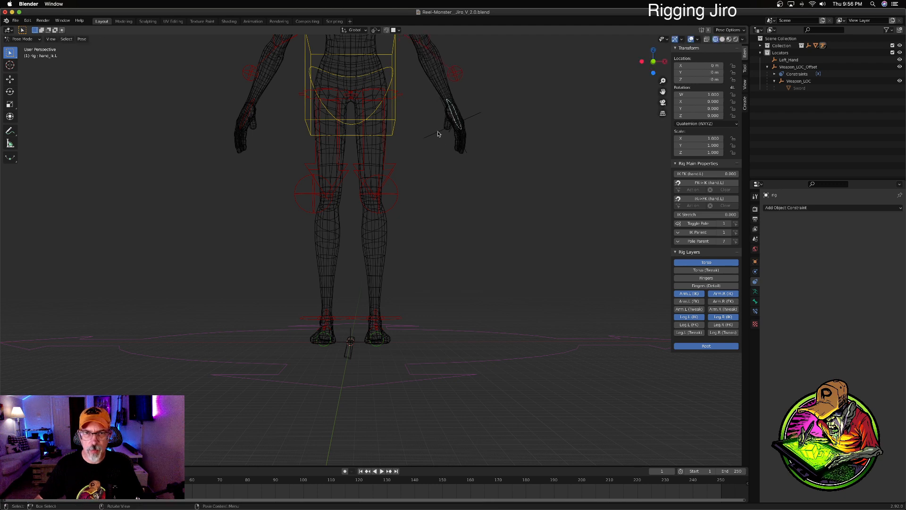
pyautogui.hotkey('ctrl', 'Tab')
pyautogui.click(441, 136)
pyautogui.press('g')
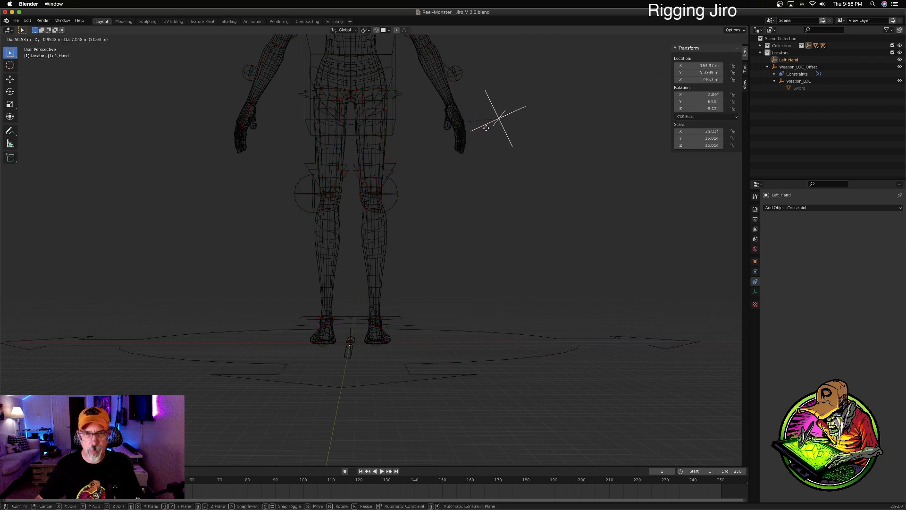
pyautogui.rightClick(475, 132)
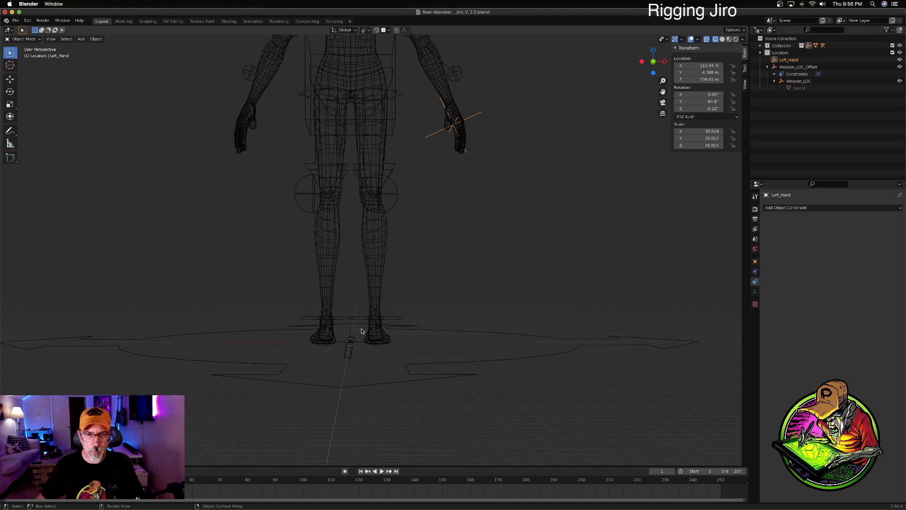
pyautogui.hotkey('ctrl', 'z')
pyautogui.hotkey('ctrl', 'z')
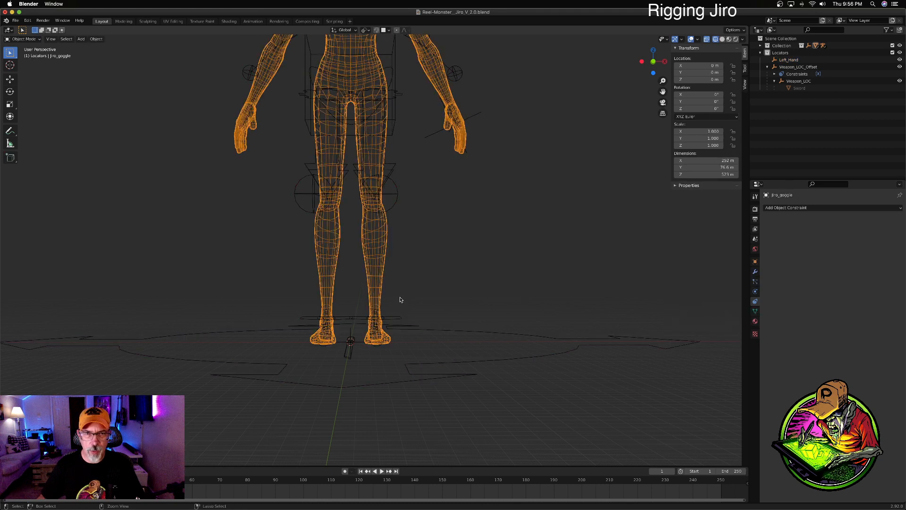
pyautogui.hotkey('ctrl', 'z')
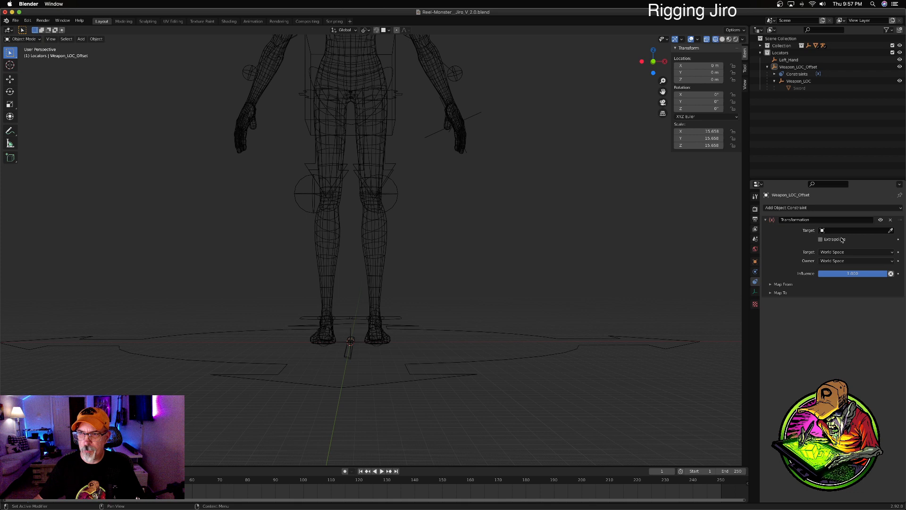
# Step: Delete the Transformation constraint from Weapon_LOC_Offset
pyautogui.click(351, 334)
pyautogui.click(352, 334)
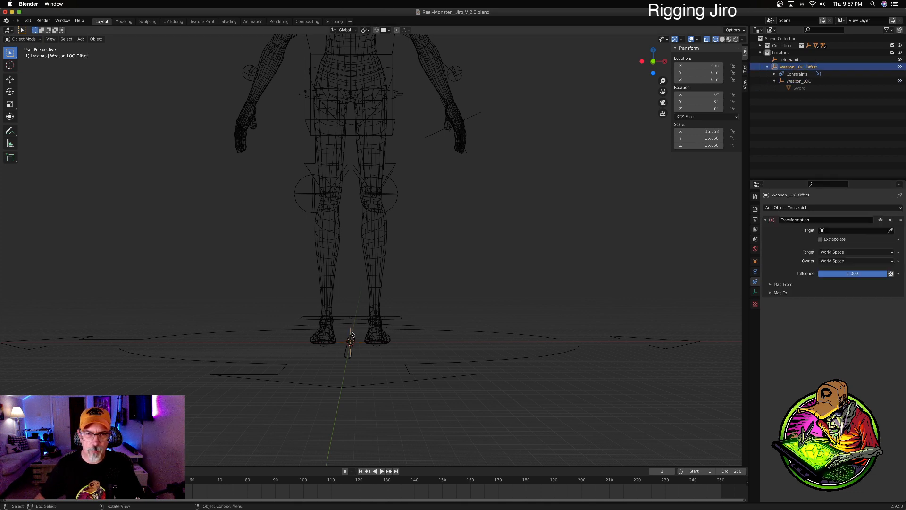
pyautogui.click(891, 221)
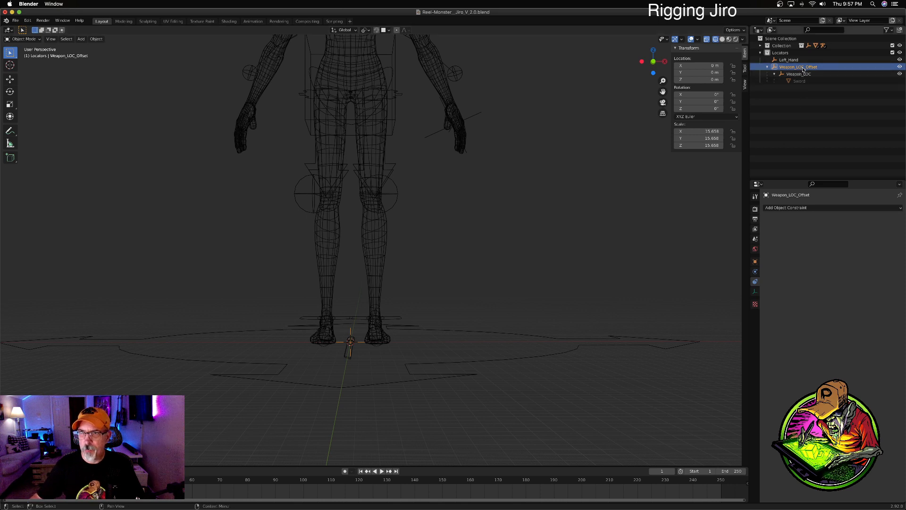
# Step: Test the hierarchy by moving Weapon_LOC_Offset and its child Weapon_LOC freehand, and undo both moves
pyautogui.press('g')
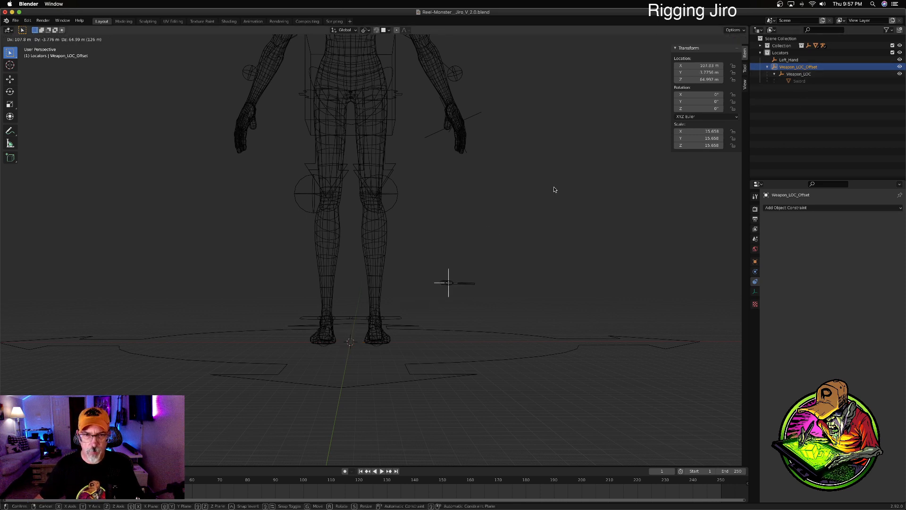
pyautogui.click(574, 188)
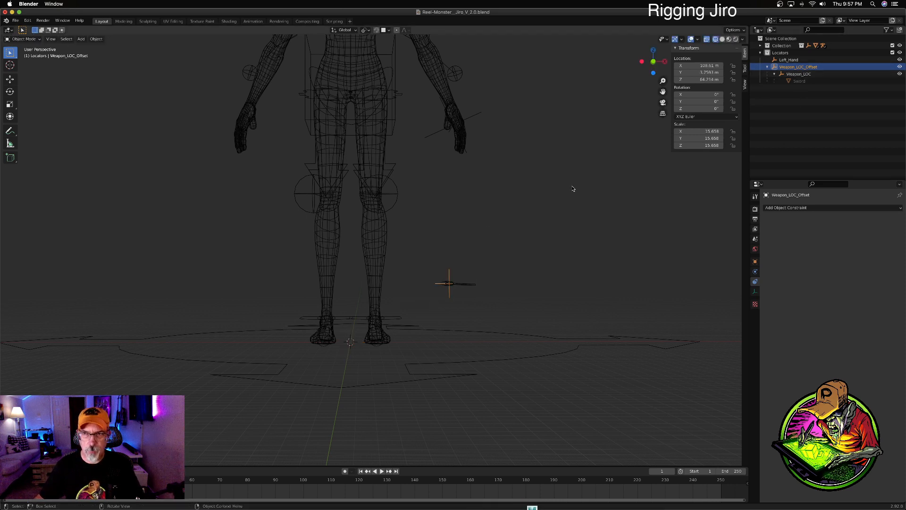
pyautogui.click(799, 74)
pyautogui.press('g')
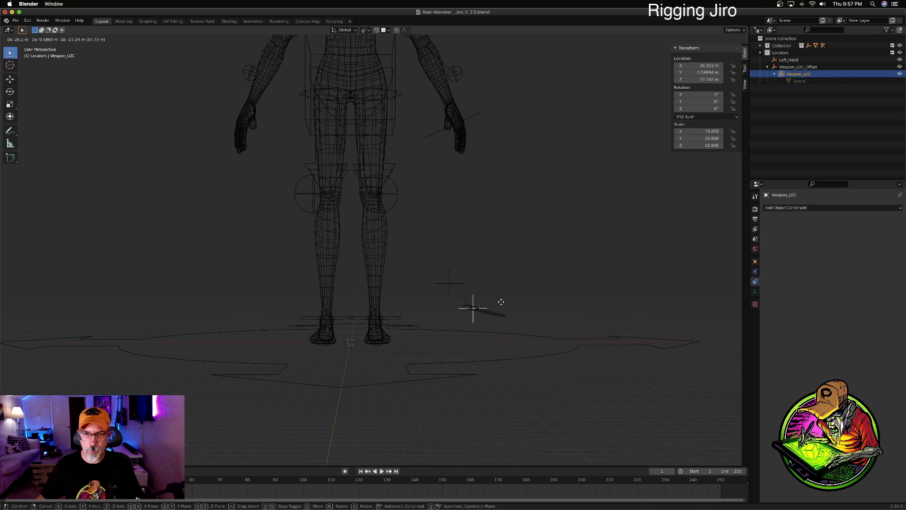
pyautogui.click(502, 305)
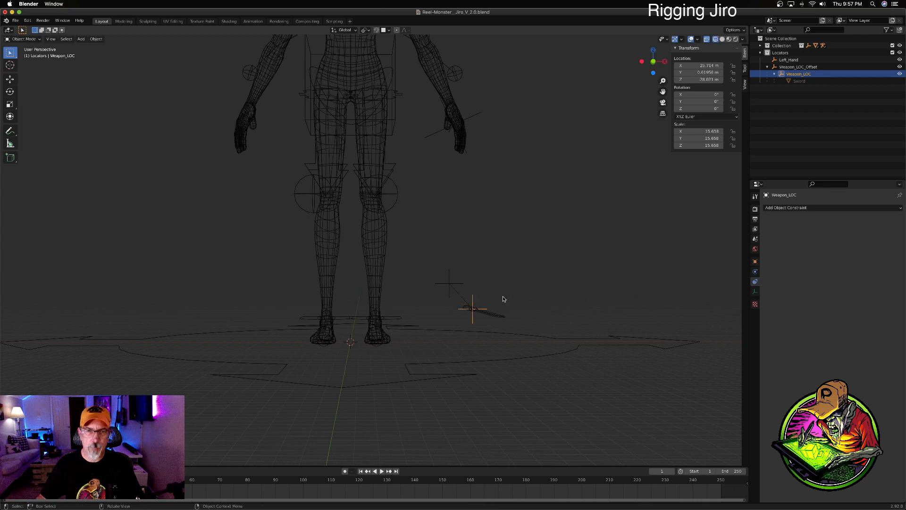
pyautogui.hotkey('ctrl', 'z')
pyautogui.hotkey('ctrl', 'z')
pyautogui.hotkey('ctrl', 'z')
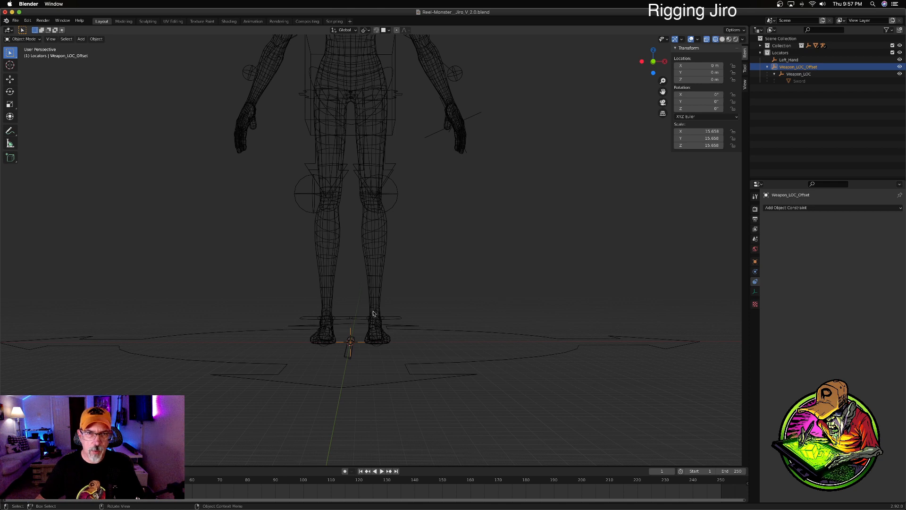
# Step: Rename the parent empty as Weapon_LOC and its child empty as Weapon_Offset
pyautogui.doubleClick(810, 67)
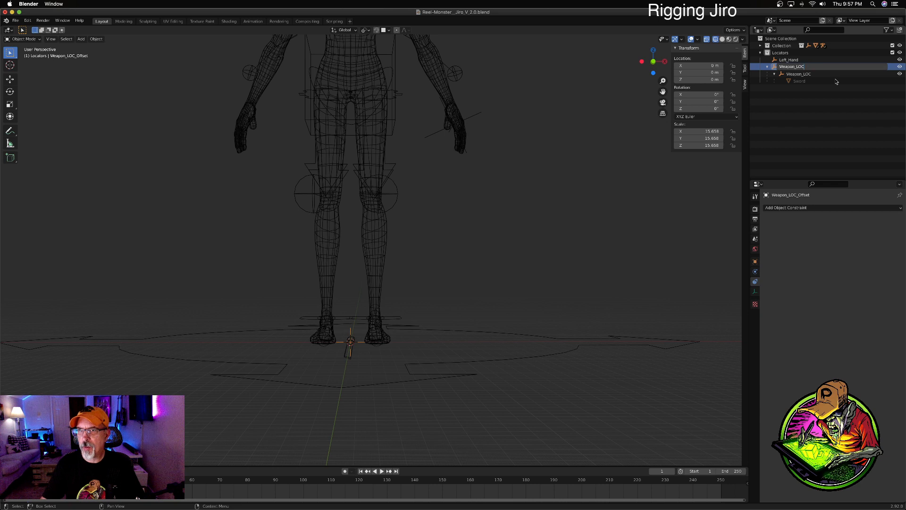
pyautogui.press('Return')
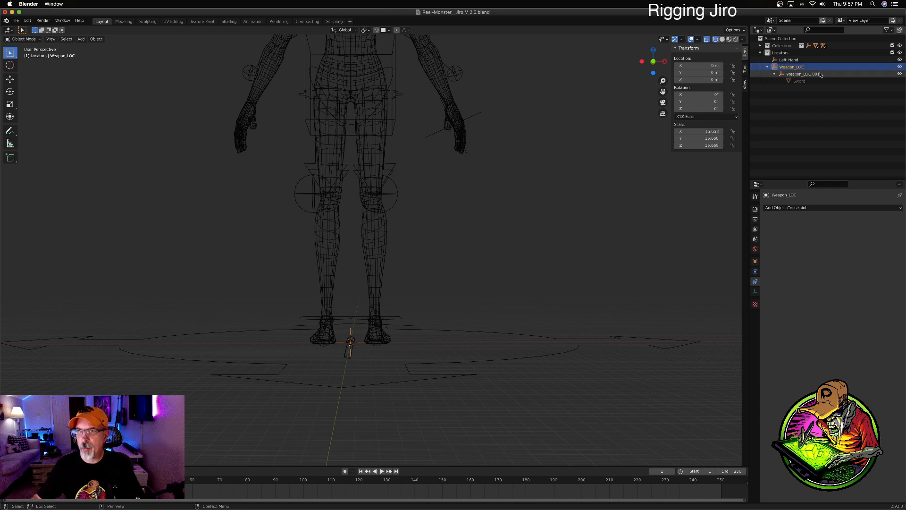
pyautogui.click(821, 73)
pyautogui.press('BackSpace')
pyautogui.press('BackSpace')
pyautogui.write('Offset')
pyautogui.press('Return')
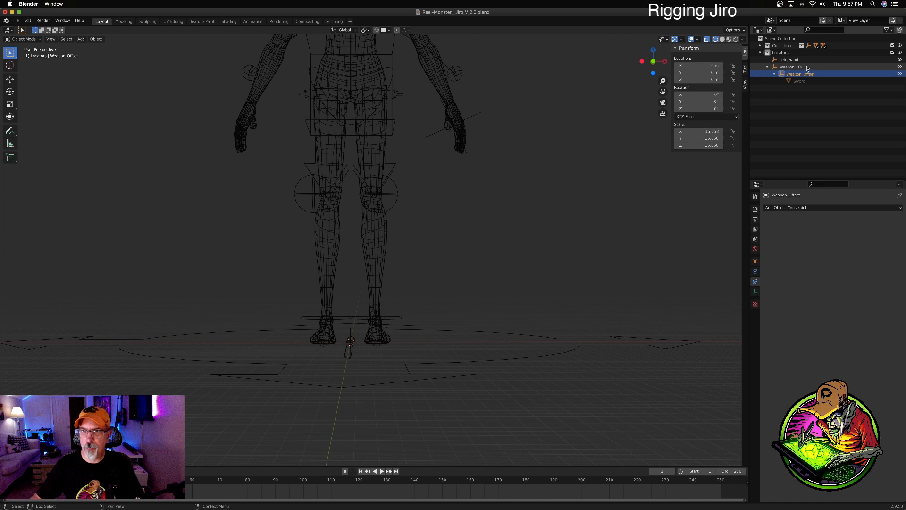
# Step: Move Weapon_LOC freehand to about 182 m along X and 111 m up, and shift Weapon_Offset slightly below and beside it
pyautogui.click(350, 340)
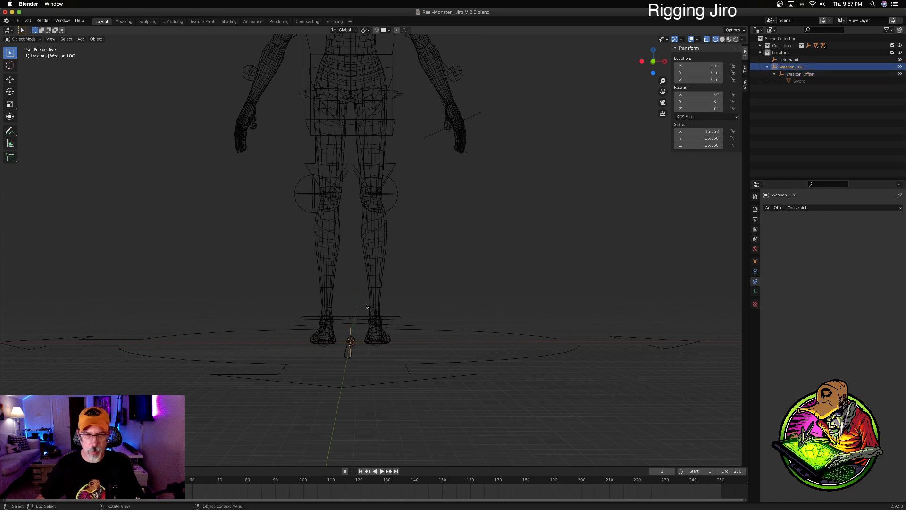
pyautogui.press('g')
pyautogui.click(533, 206)
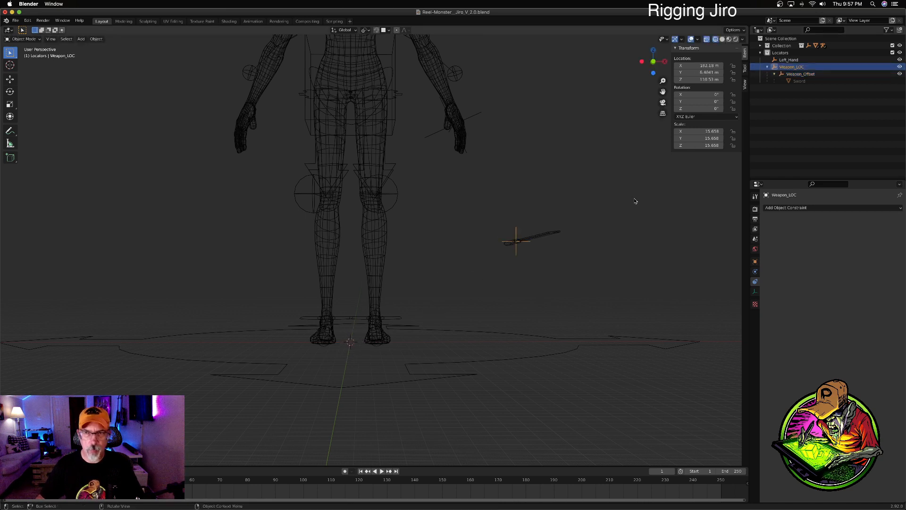
pyautogui.click(811, 75)
pyautogui.press('g')
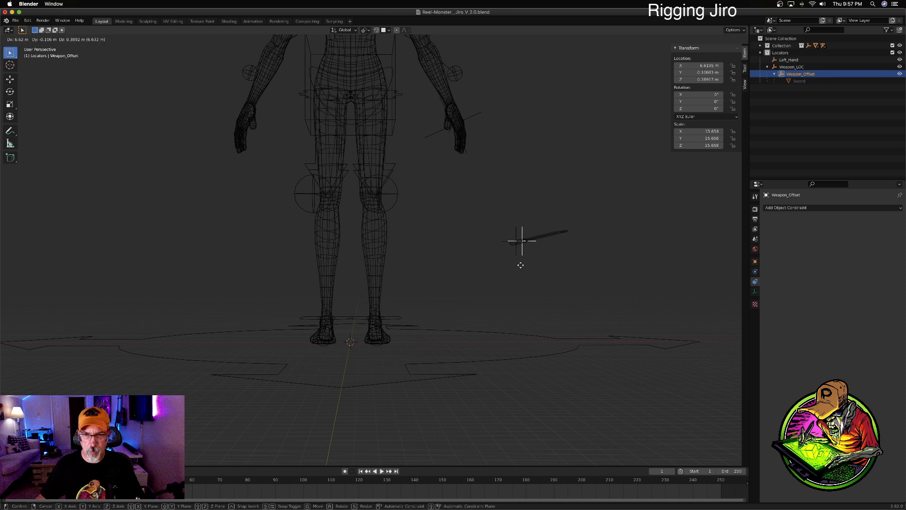
pyautogui.click(528, 257)
# Step: Trial-move Weapon_LOC and cancel, and compare by undoing and redoing the move of Weapon_Offset
pyautogui.click(515, 241)
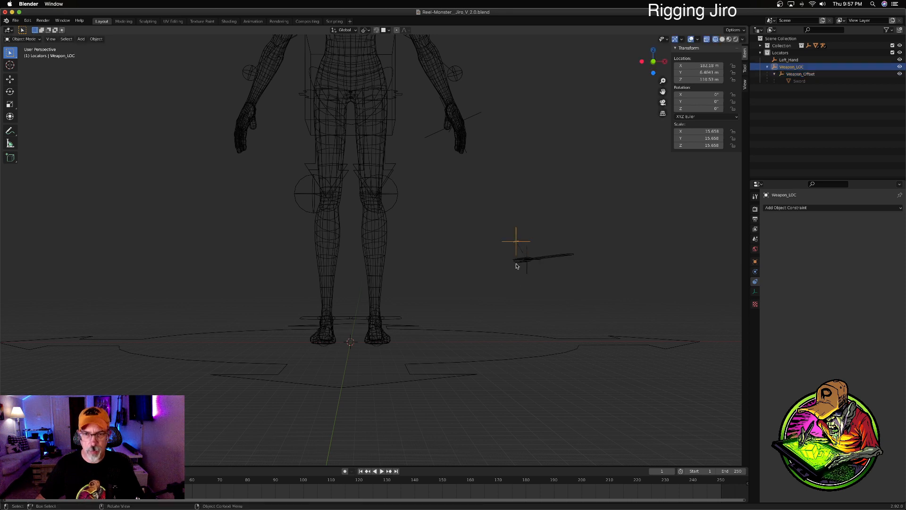
pyautogui.press('g')
pyautogui.press('Escape')
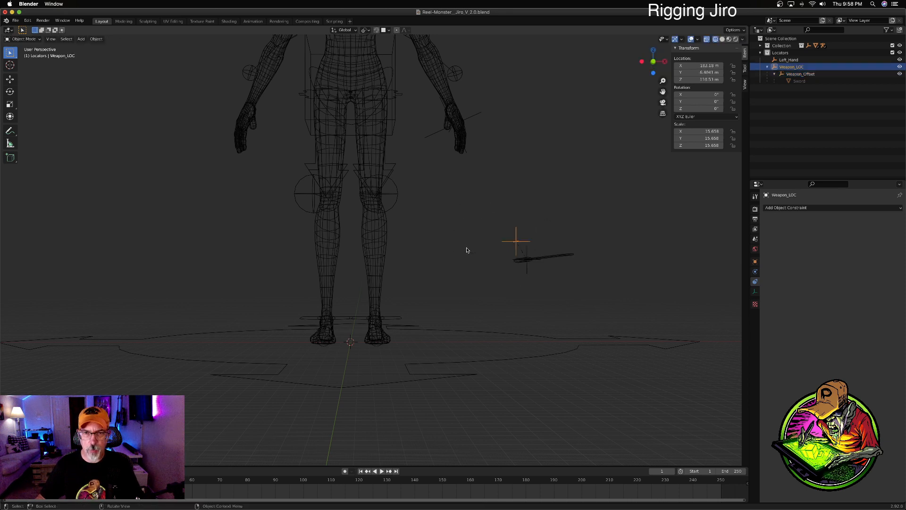
pyautogui.hotkey('ctrl', 'z')
pyautogui.hotkey('ctrl', 'z')
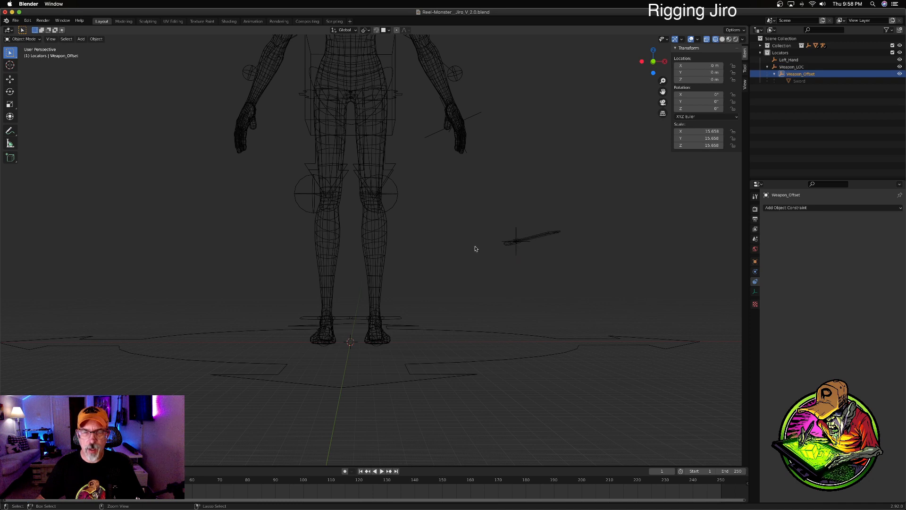
pyautogui.hotkey('ctrl', 'shift', 'z')
pyautogui.hotkey('ctrl', 'shift', 'z')
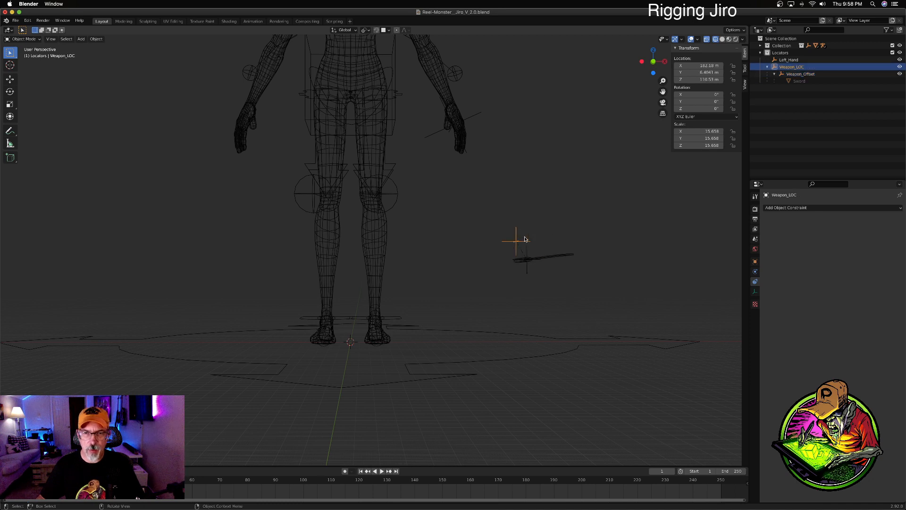
# Step: Move Weapon_LOC freehand in the side view to about 185 m X, 7 m Y and 90 m Z
pyautogui.moveTo(534, 244); pyautogui.dragTo(469, 255, button='middle')
pyautogui.moveTo(454, 255); pyautogui.dragTo(396, 268, button='middle')
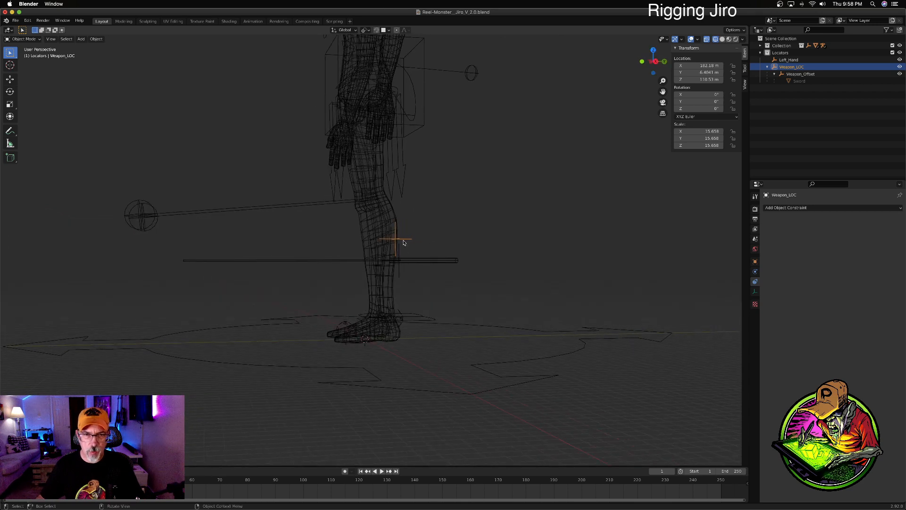
pyautogui.press('g')
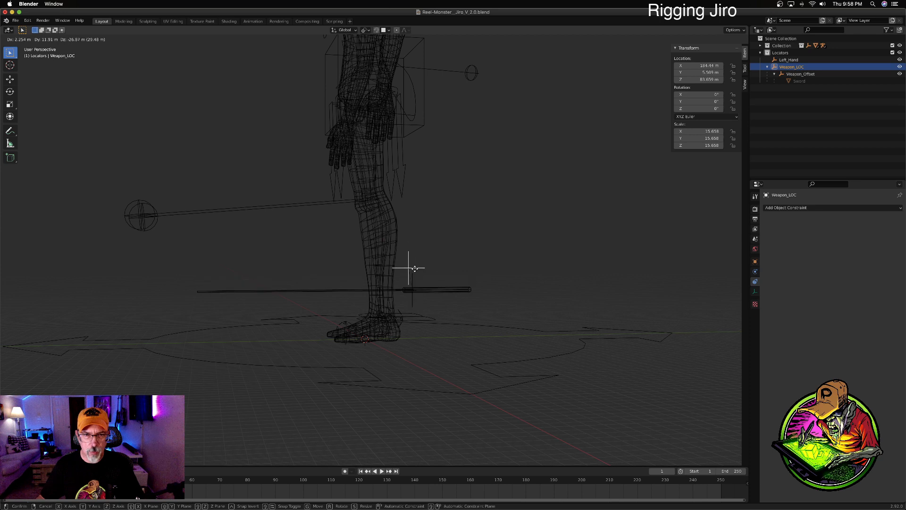
pyautogui.click(420, 267)
# Step: Move the child Weapon_Offset freehand along the global Y axis to about -32 m
pyautogui.click(428, 279)
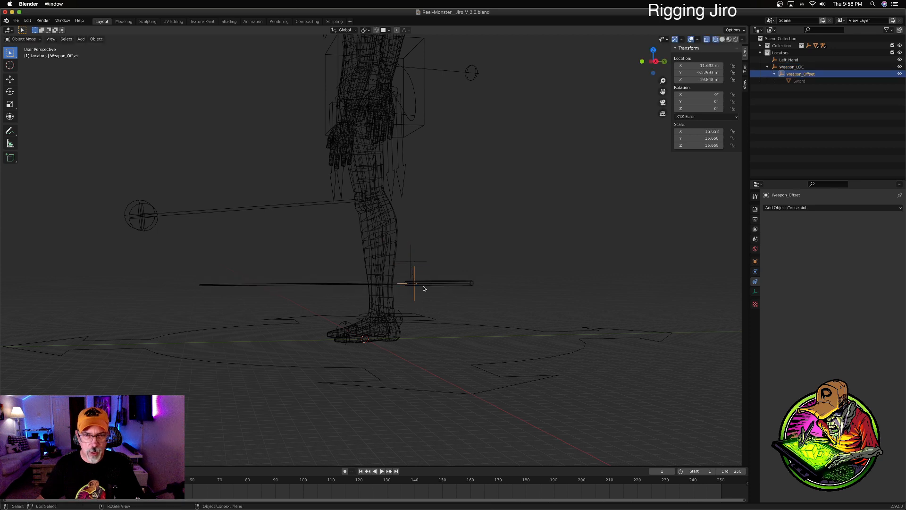
pyautogui.press('g')
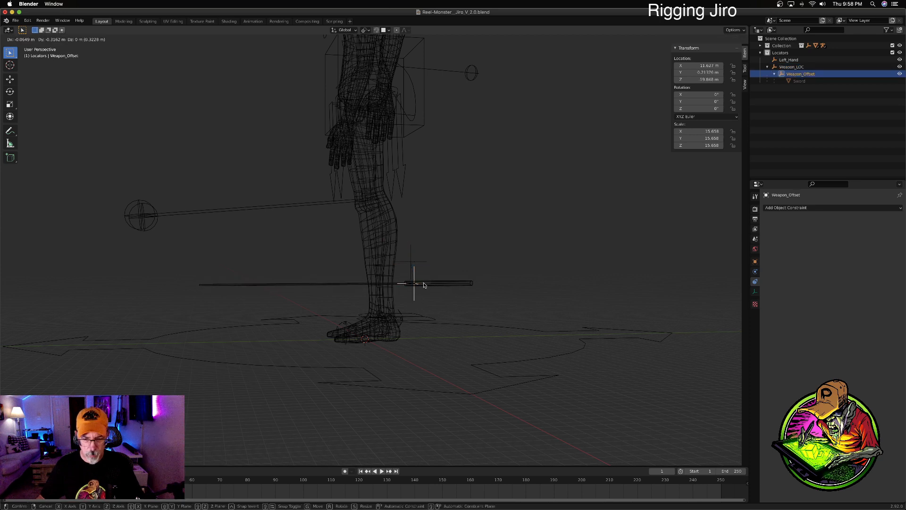
pyautogui.press('y')
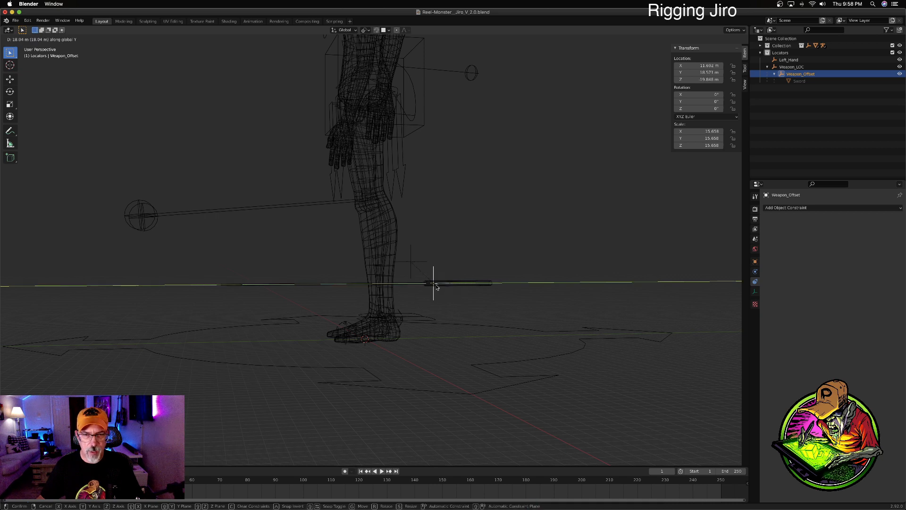
pyautogui.click(406, 279)
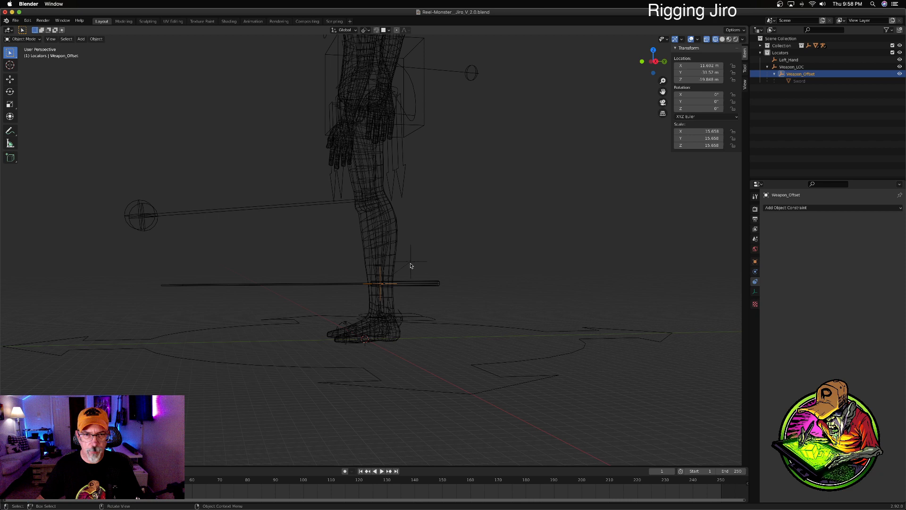
# Step: Try rotating Weapon_LOC freehand together with its children, and cancel the rotation
pyautogui.click(415, 267)
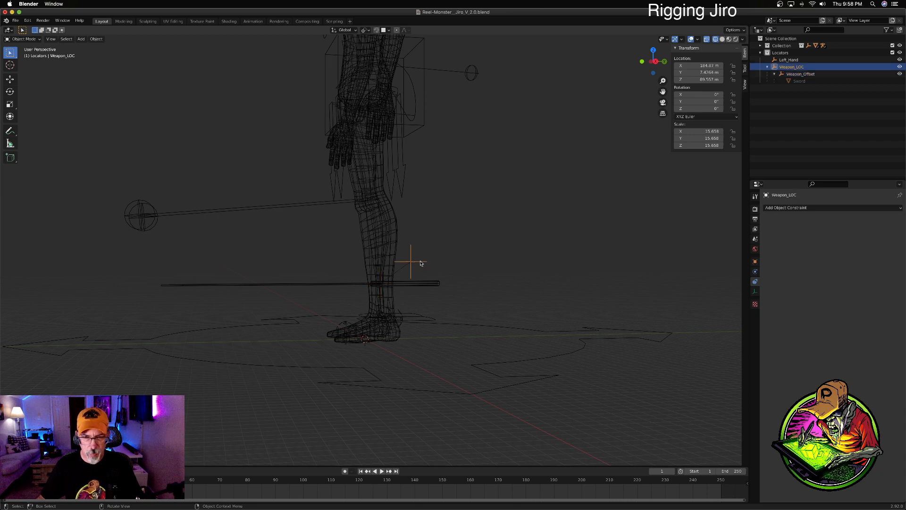
pyautogui.press('r')
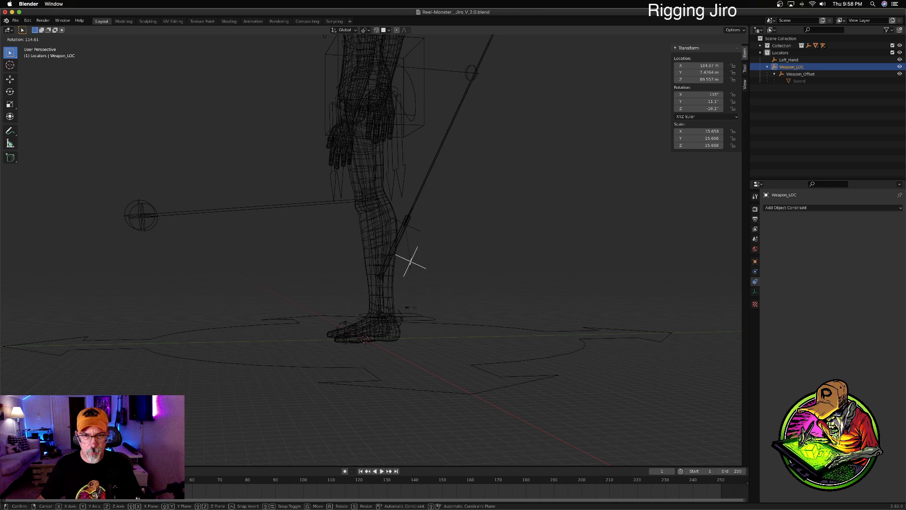
pyautogui.press('Escape')
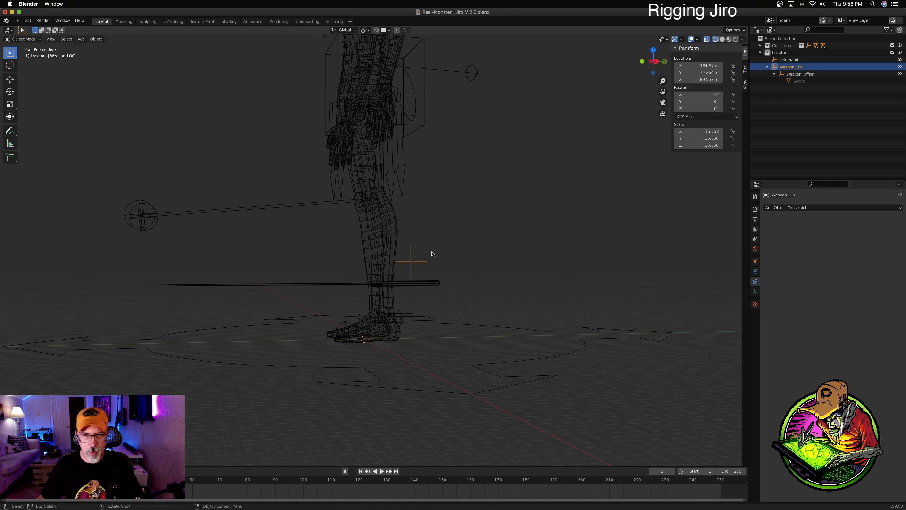
# Step: Undo the Y-axis move of Weapon_Offset and the preceding freehand move of Weapon_LOC
pyautogui.hotkey('ctrl', 'z')
pyautogui.hotkey('ctrl', 'z')
pyautogui.hotkey('ctrl', 'z')
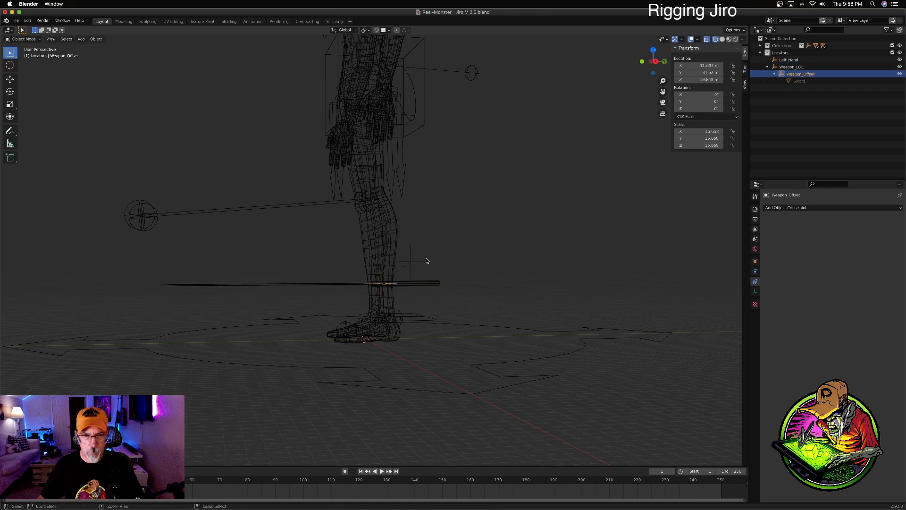
pyautogui.hotkey('ctrl', 'shift', 'z')
pyautogui.hotkey('ctrl', 'shift', 'z')
pyautogui.hotkey('ctrl', 'shift', 'z')
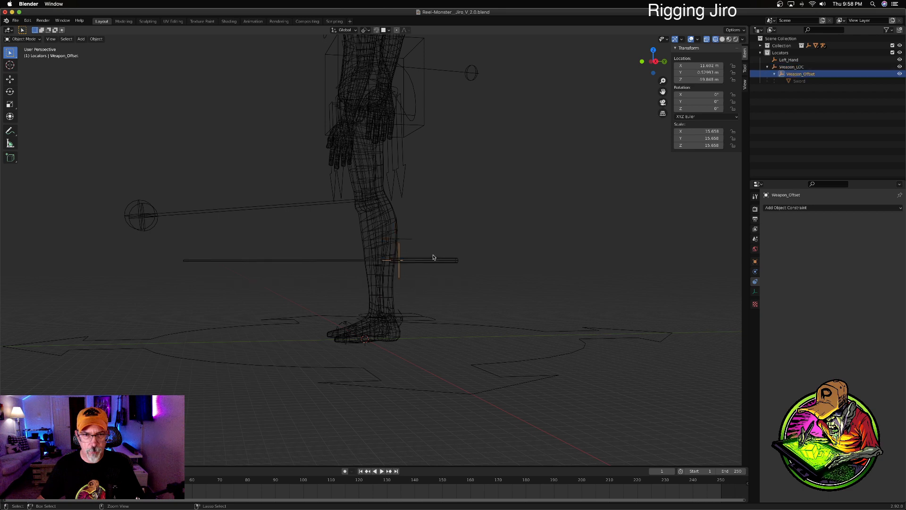
# Step: Clear the locations of Weapon_Offset and Weapon_LOC so both sit at 0 m on all axes
pyautogui.moveTo(435, 257); pyautogui.dragTo(502, 259, button='middle')
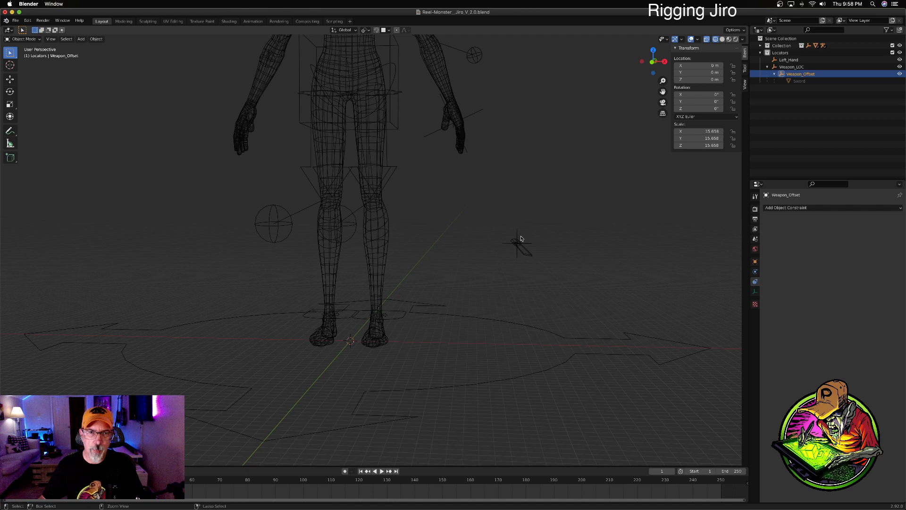
pyautogui.click(521, 238)
pyautogui.hotkey('alt', 'g')
pyautogui.moveTo(508, 234); pyautogui.dragTo(495, 244, button='middle')
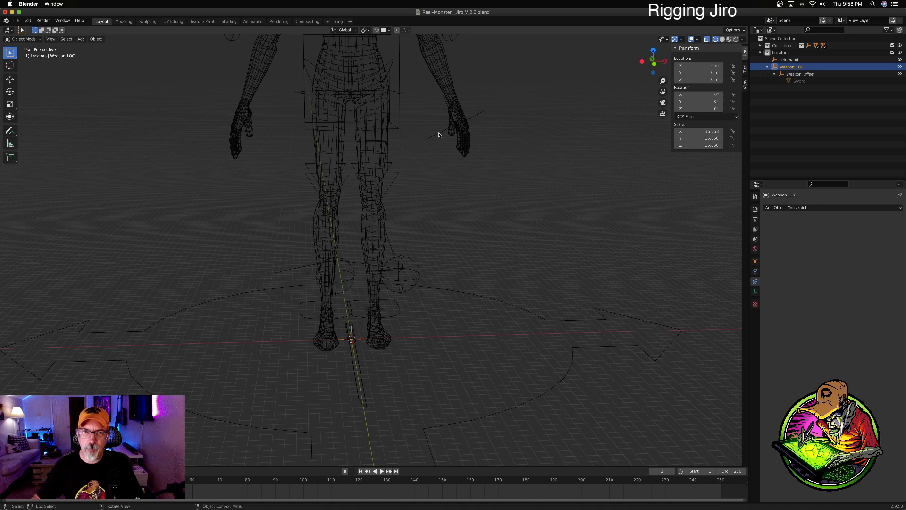
# Step: Select the Left_Hand locator and hide the Weapon_Offset empty in the viewport
pyautogui.click(435, 154)
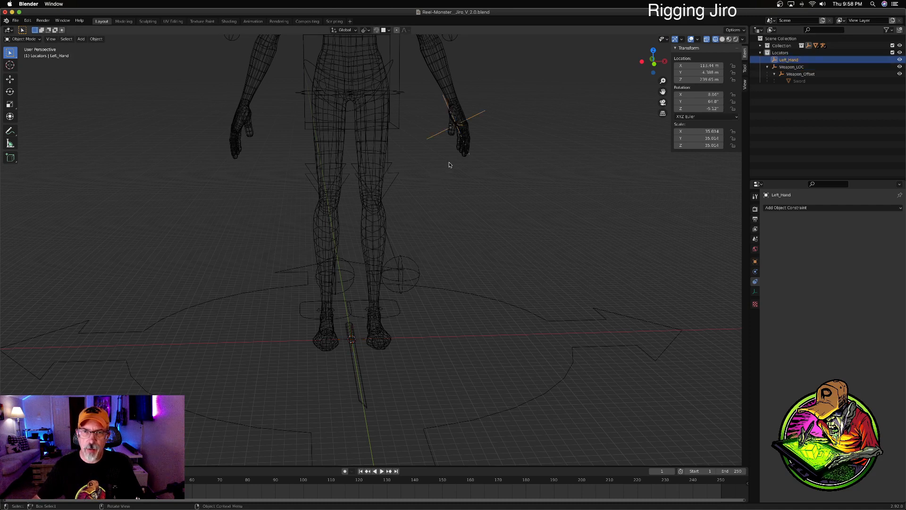
pyautogui.click(359, 338)
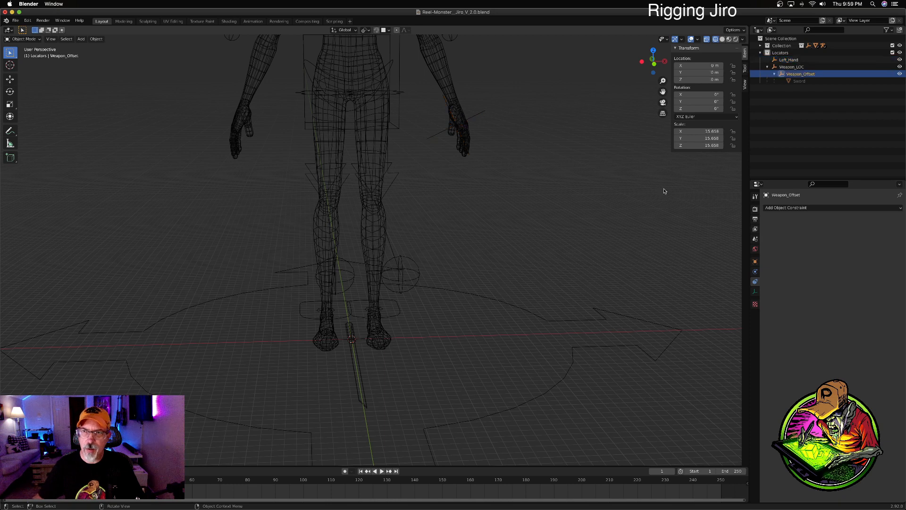
pyautogui.click(795, 60)
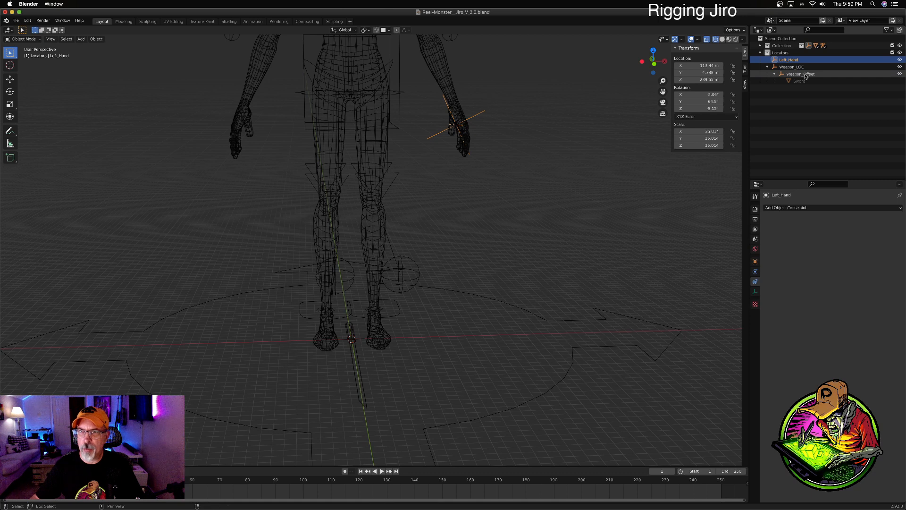
pyautogui.keyDown('shift'); pyautogui.click(806, 69); pyautogui.keyUp('shift')
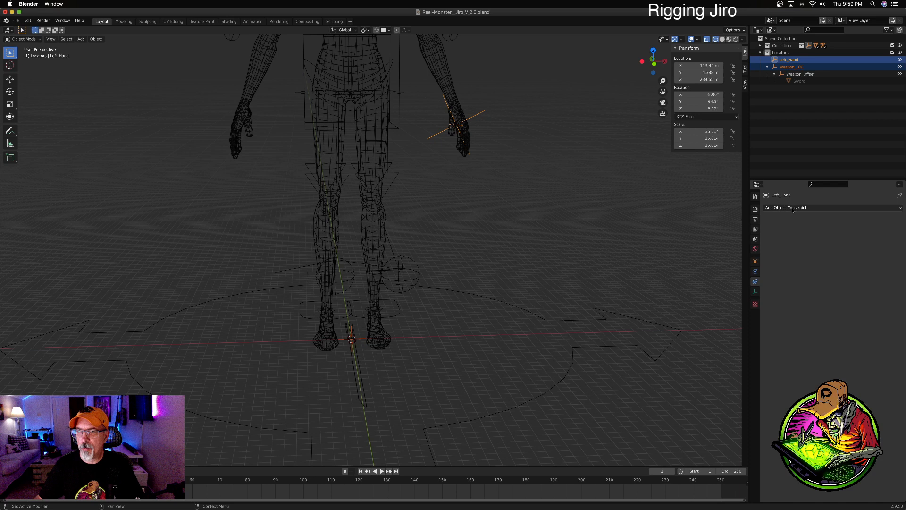
pyautogui.click(790, 60)
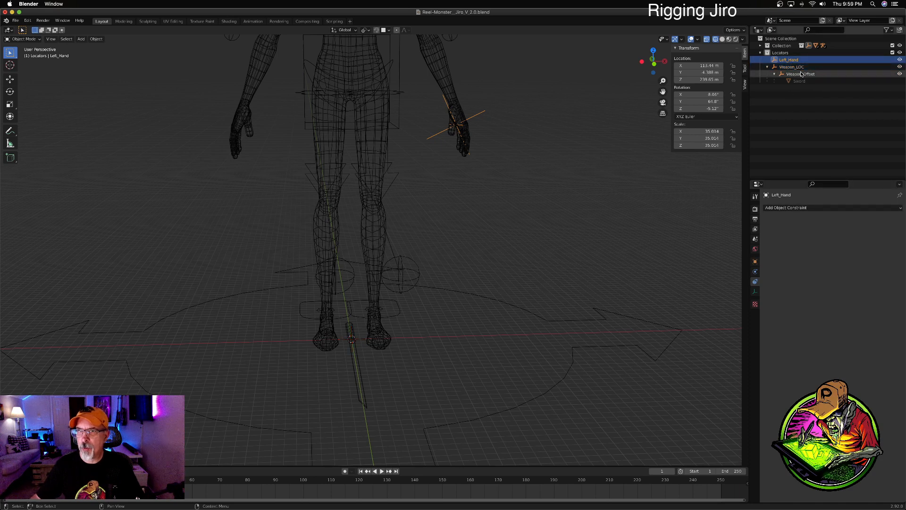
pyautogui.click(899, 74)
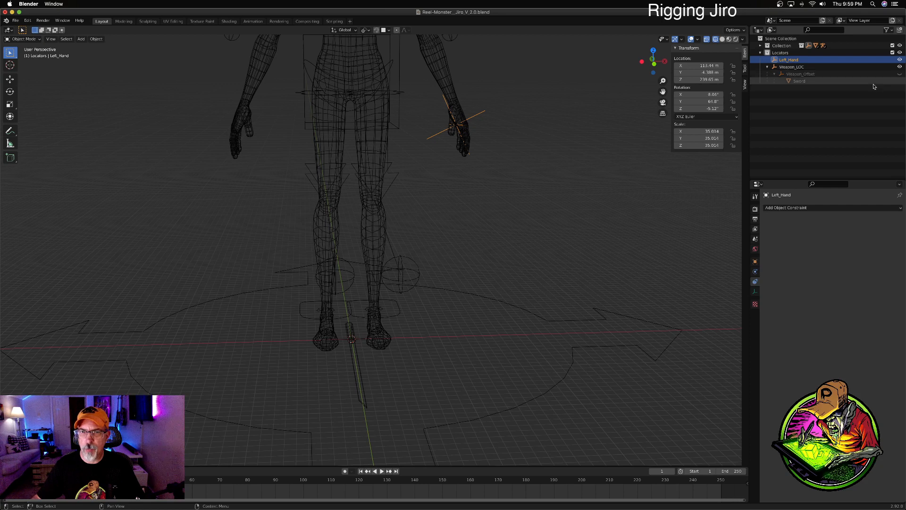
# Step: Add a Copy Transforms constraint to Left_Hand, try Weapon_LOC as its target, and undo the target assignment
pyautogui.click(792, 207)
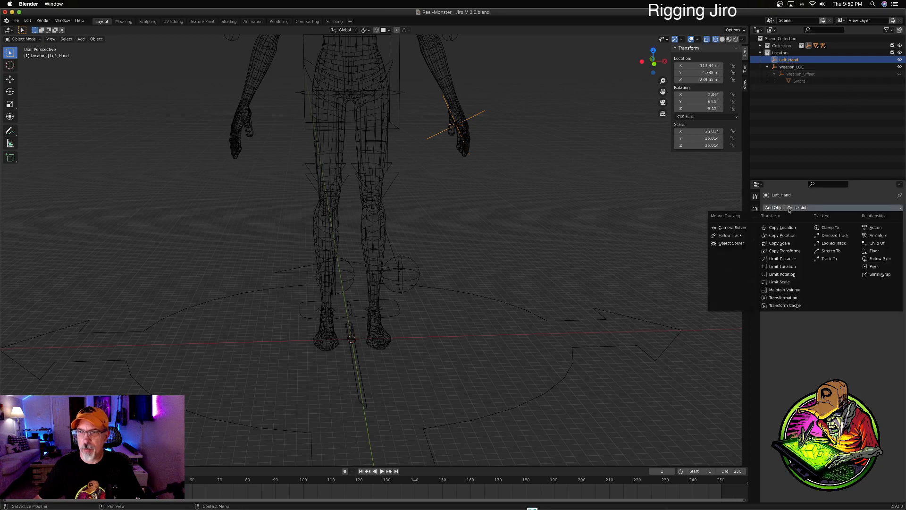
pyautogui.click(786, 251)
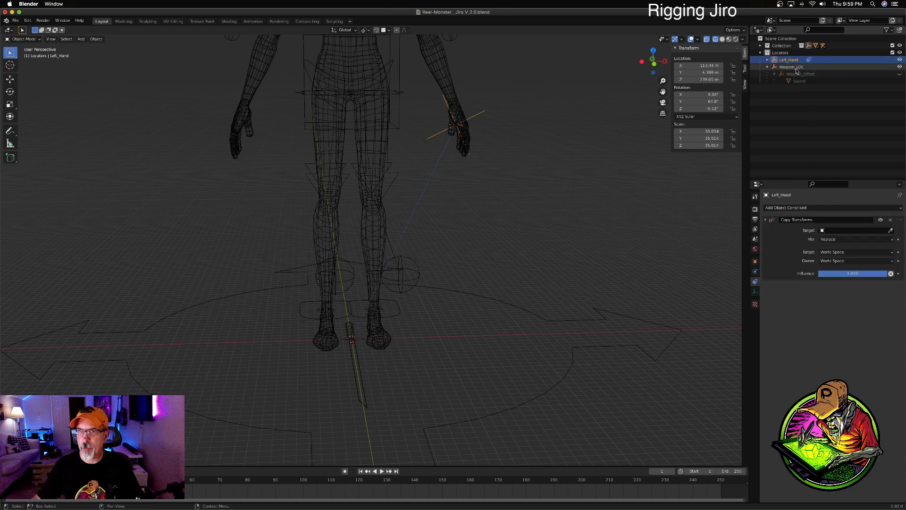
pyautogui.click(832, 231)
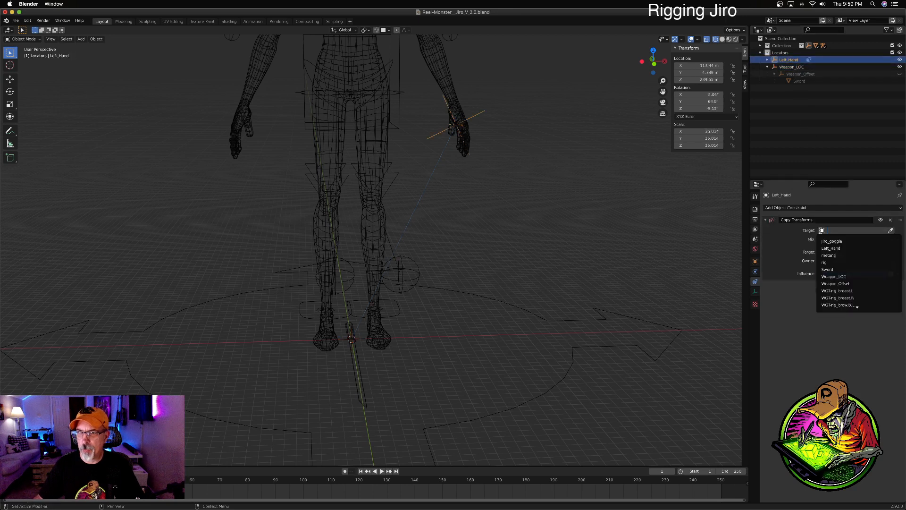
pyautogui.click(843, 276)
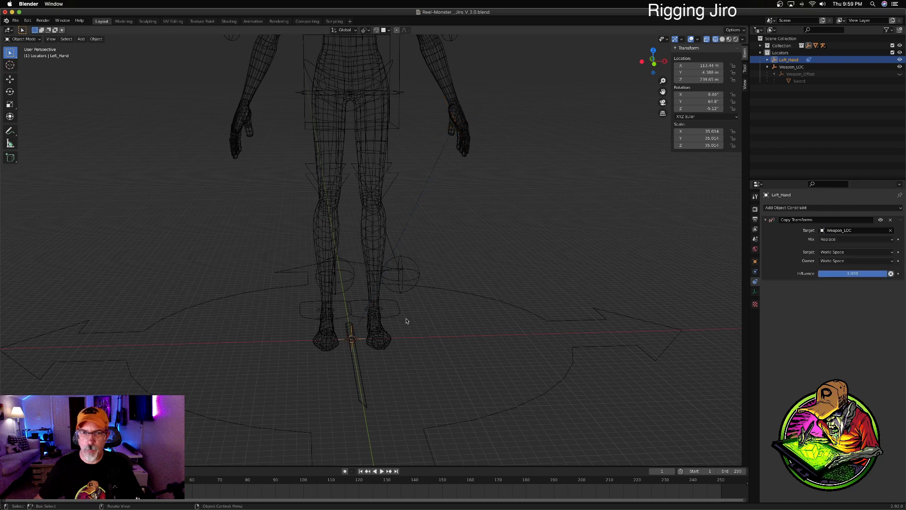
pyautogui.hotkey('ctrl', 'z')
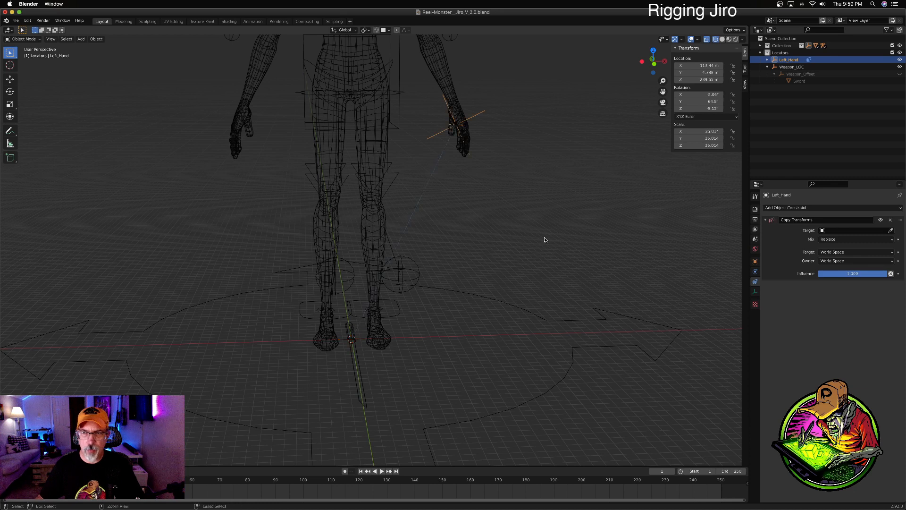
# Step: Add a Copy Transforms constraint to Weapon_LOC with Left_Hand as its target
pyautogui.hotkey('ctrl', 'z')
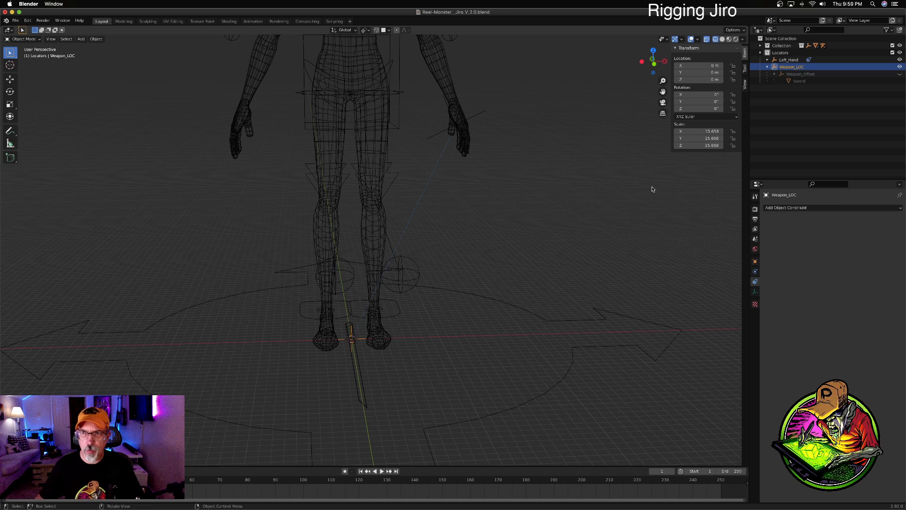
pyautogui.click(779, 207)
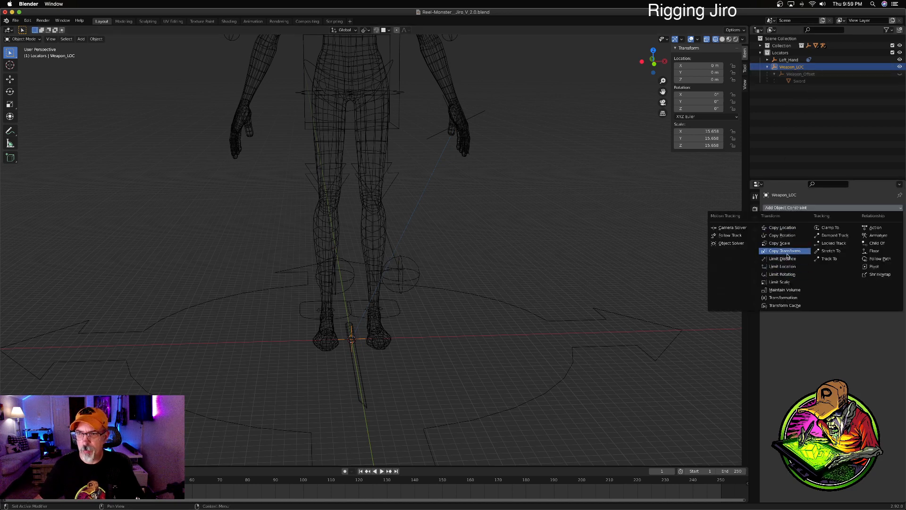
pyautogui.click(794, 252)
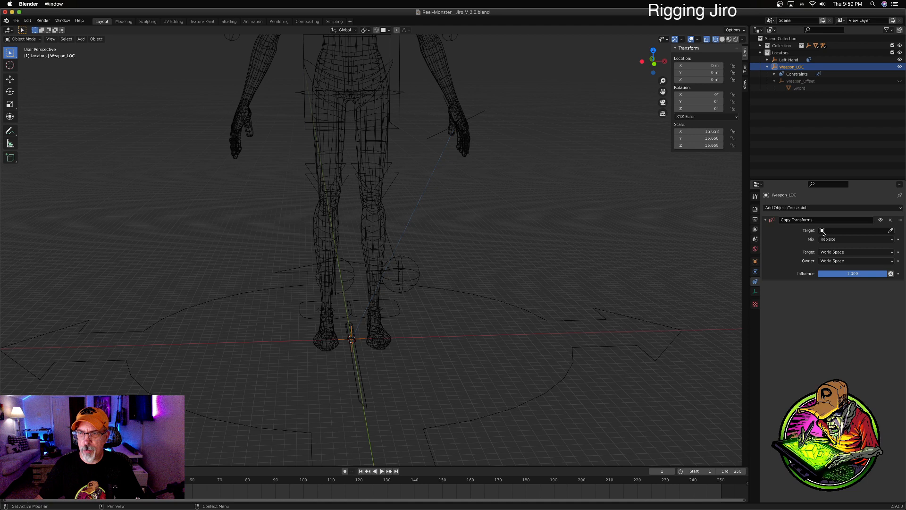
pyautogui.click(843, 231)
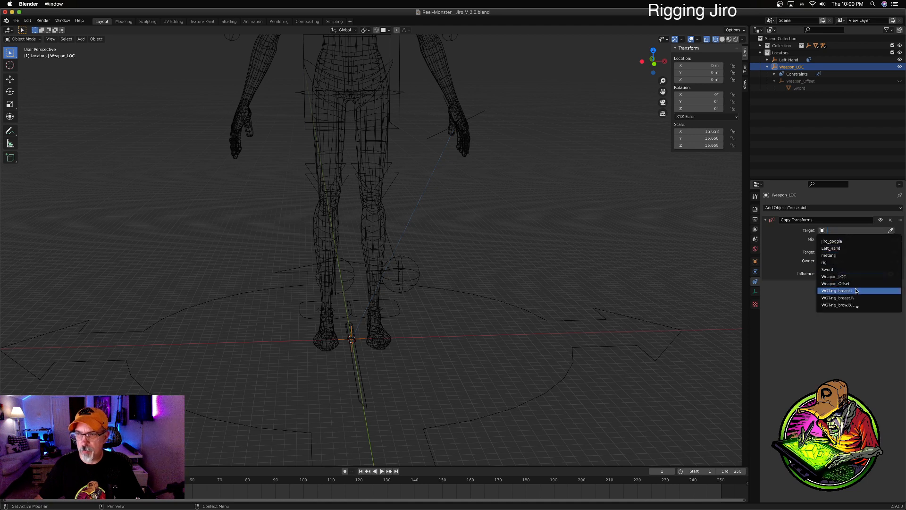
pyautogui.click(856, 249)
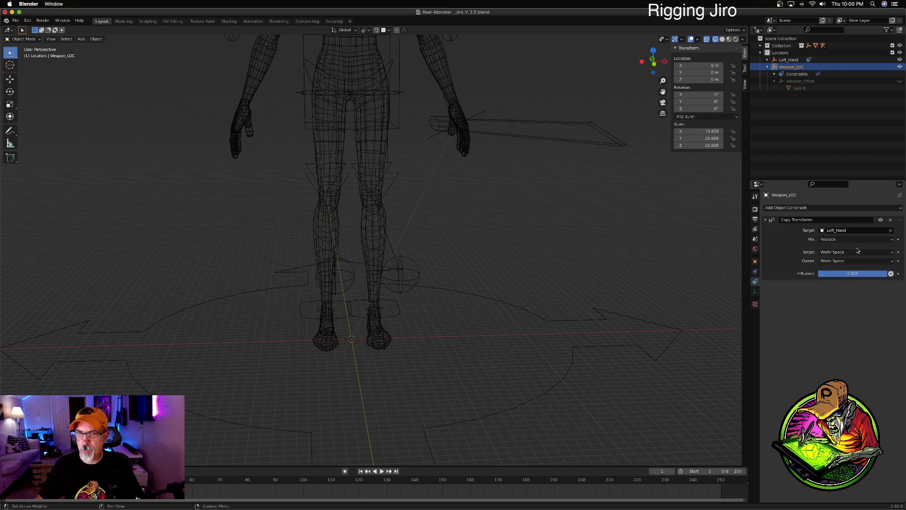
# Step: Undo the Left_Hand target assignment and delete the Copy Transforms constraint from Weapon_LOC
pyautogui.moveTo(625, 236); pyautogui.dragTo(560, 241, button='middle')
pyautogui.hotkey('ctrl', 'z')
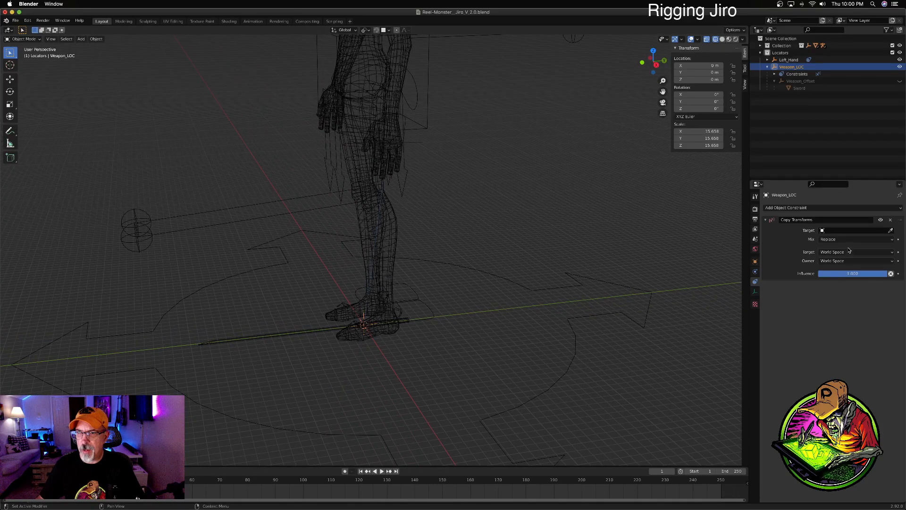
pyautogui.click(891, 221)
# Step: Add a Copy Location constraint to Weapon_LOC with Left_Hand as its target
pyautogui.click(791, 208)
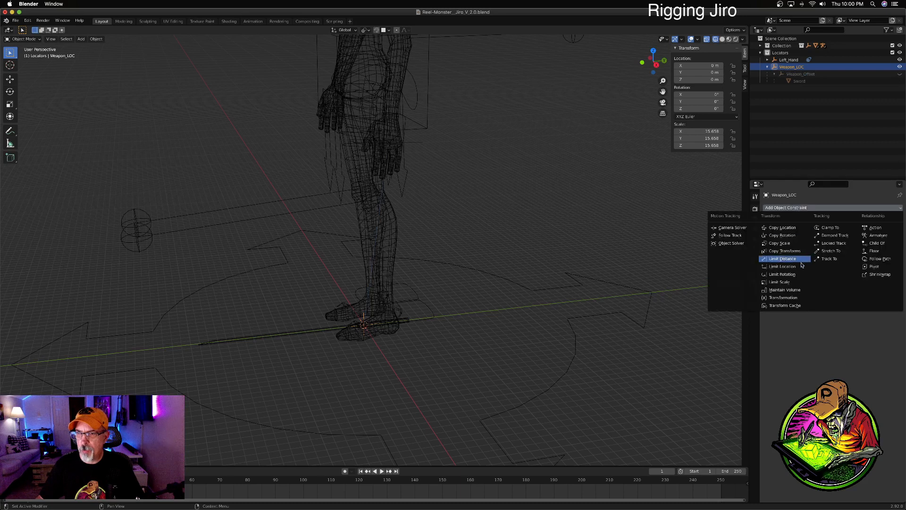
pyautogui.click(797, 229)
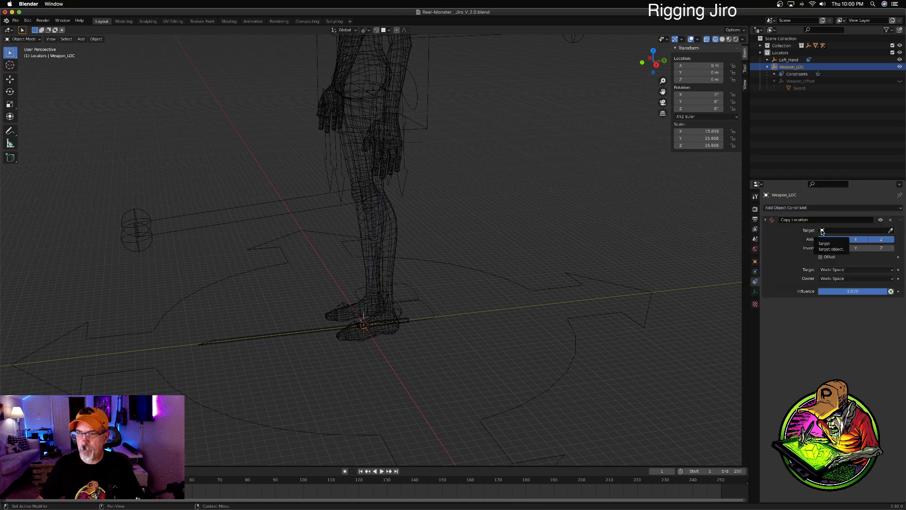
pyautogui.click(824, 231)
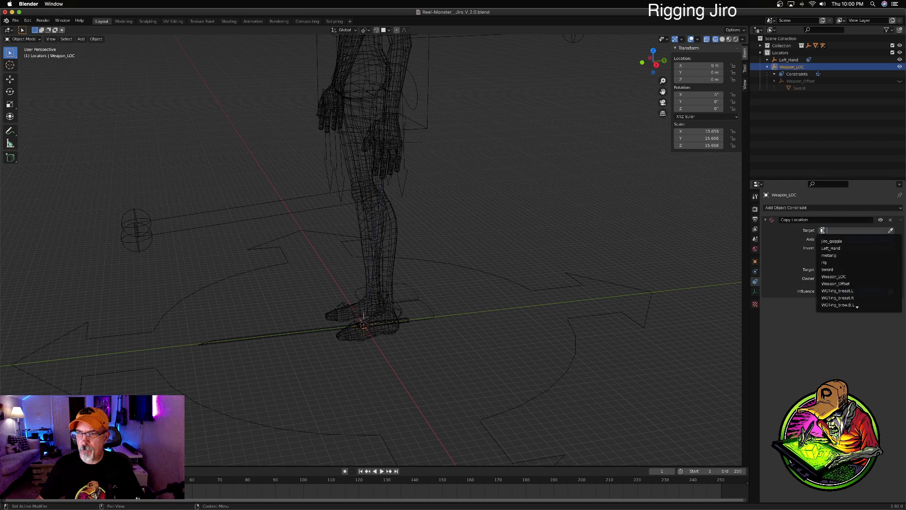
pyautogui.click(844, 249)
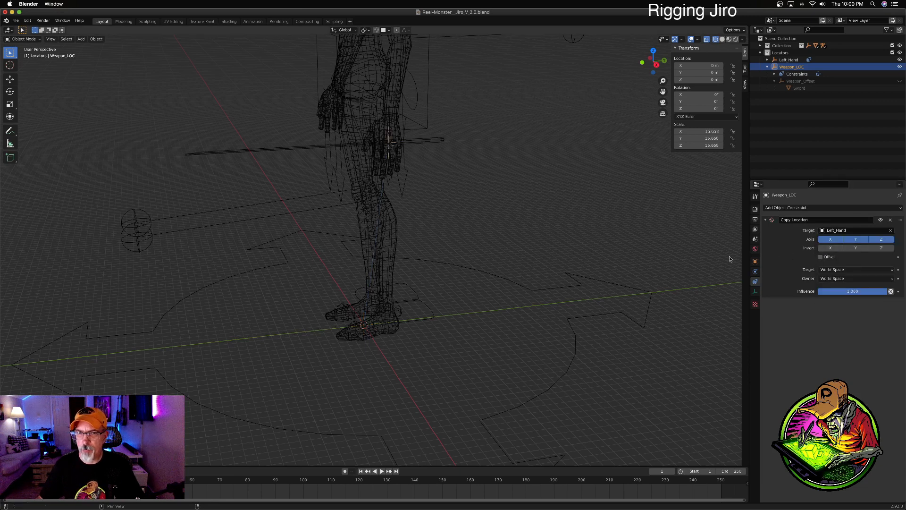
pyautogui.moveTo(512, 238); pyautogui.dragTo(570, 228, button='middle')
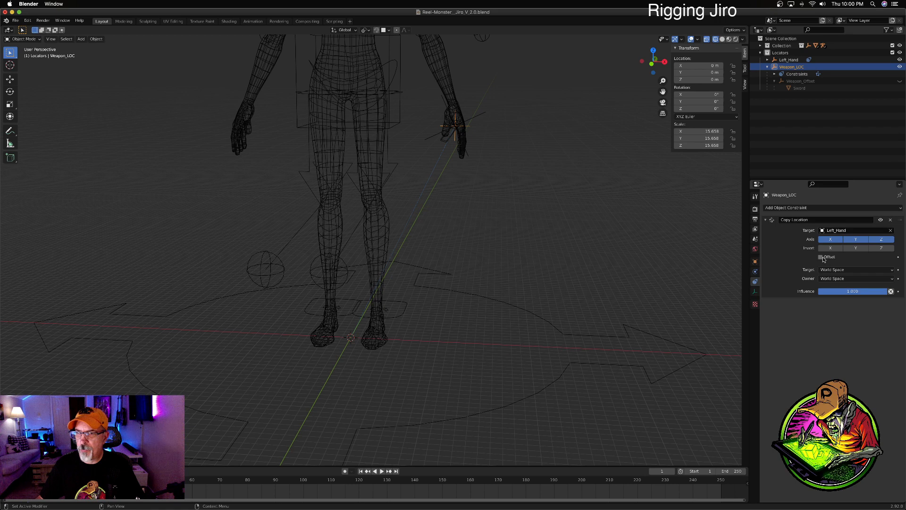
pyautogui.click(766, 220)
pyautogui.moveTo(506, 162)
pyautogui.mouseDown(button='middle')
pyautogui.moveTo(463, 170)
pyautogui.moveTo(514, 161)
pyautogui.mouseUp(button='middle')
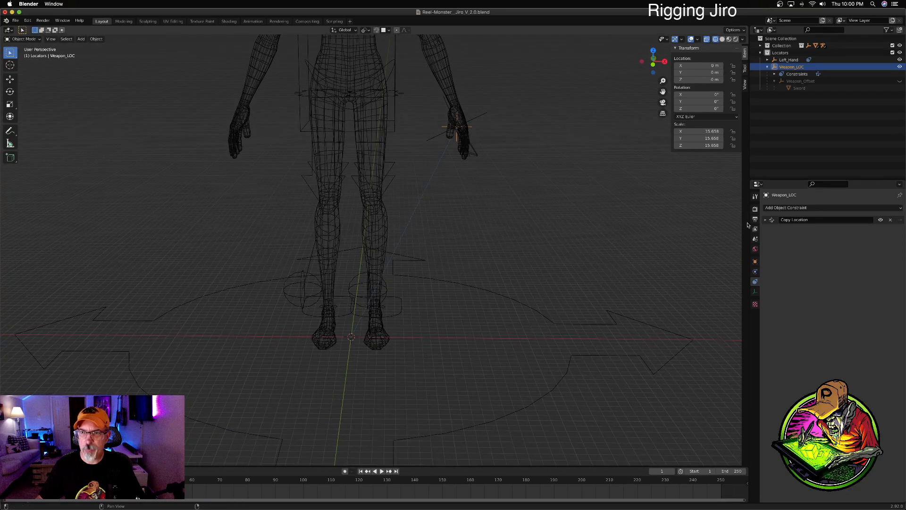
pyautogui.click(765, 220)
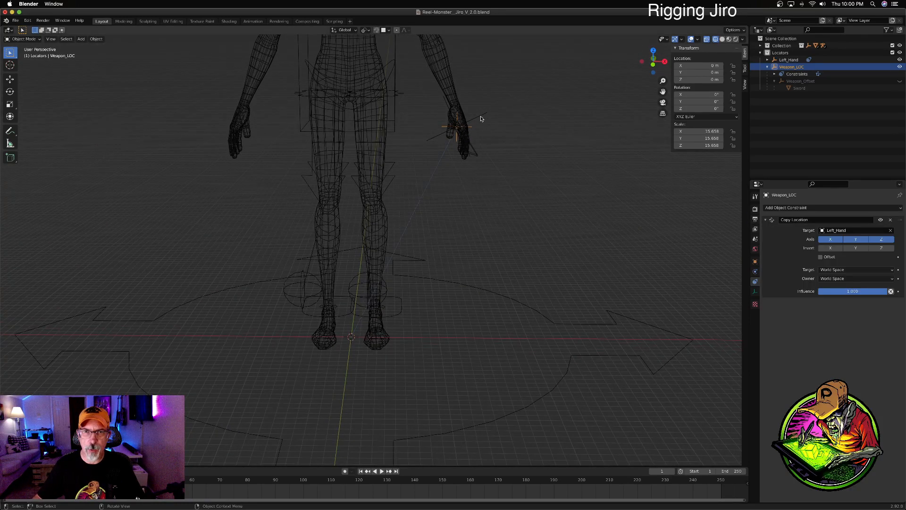
# Step: Display the character in solid shading and reposition the hand_ik.L control twice to check that the sword follows the left hand
pyautogui.moveTo(495, 135); pyautogui.dragTo(523, 128, button='middle')
pyautogui.click(459, 112)
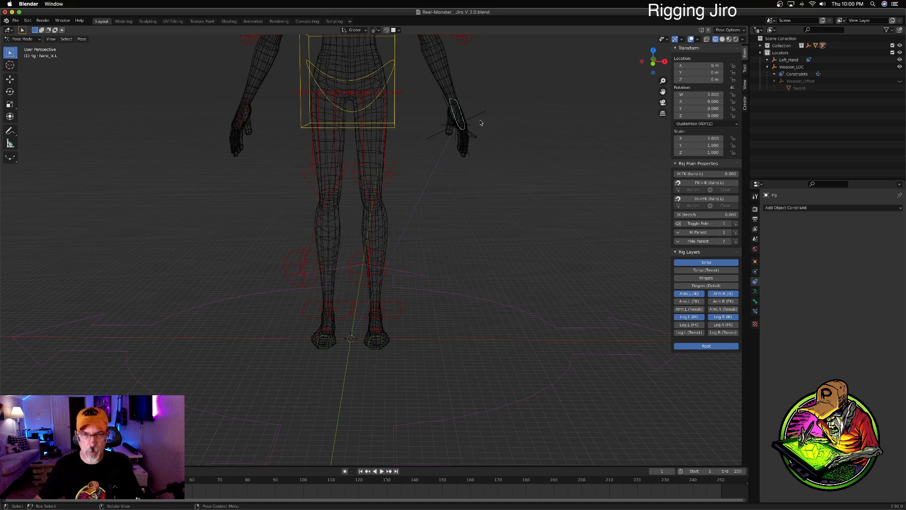
pyautogui.hotkey('shift', 'z')
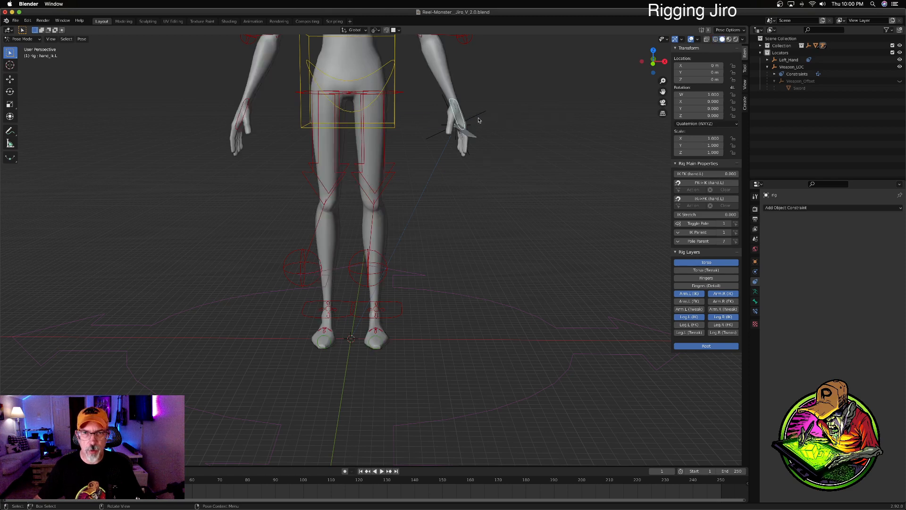
pyautogui.press('g')
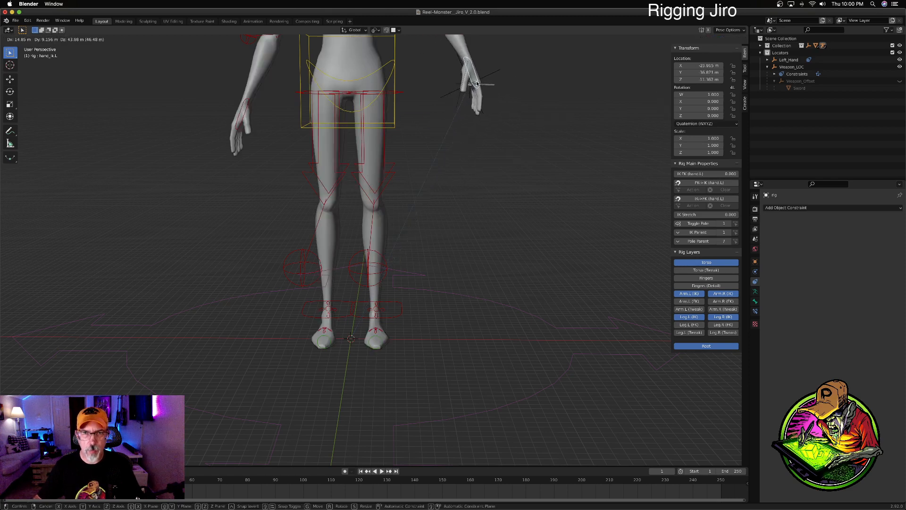
pyautogui.click(455, 109)
pyautogui.moveTo(456, 109); pyautogui.dragTo(443, 132, button='middle')
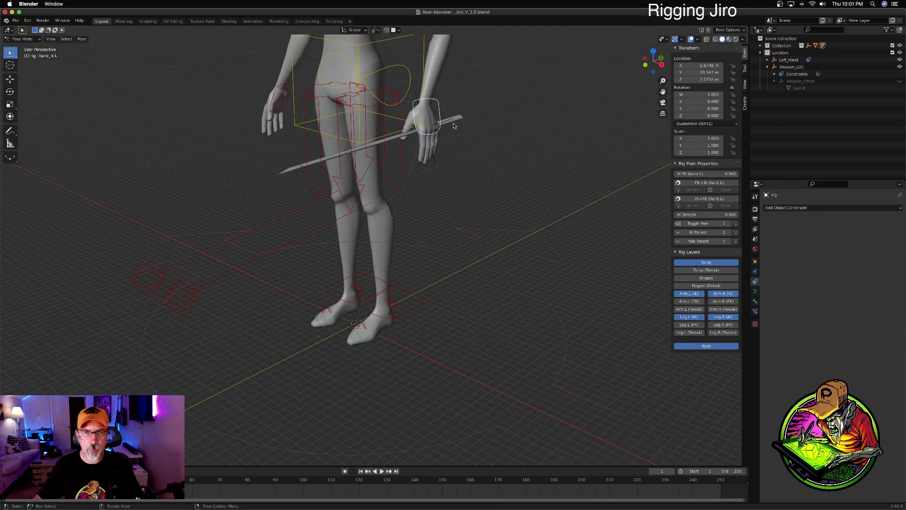
pyautogui.press('g')
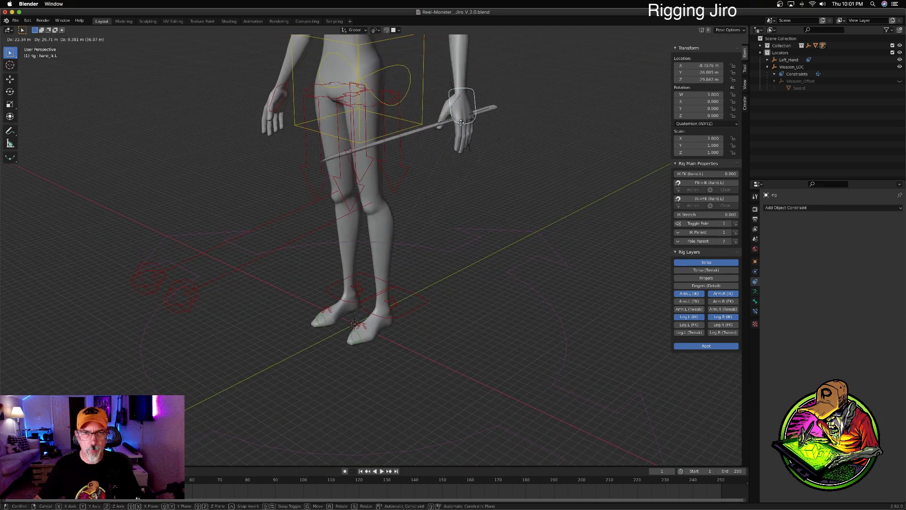
pyautogui.click(457, 124)
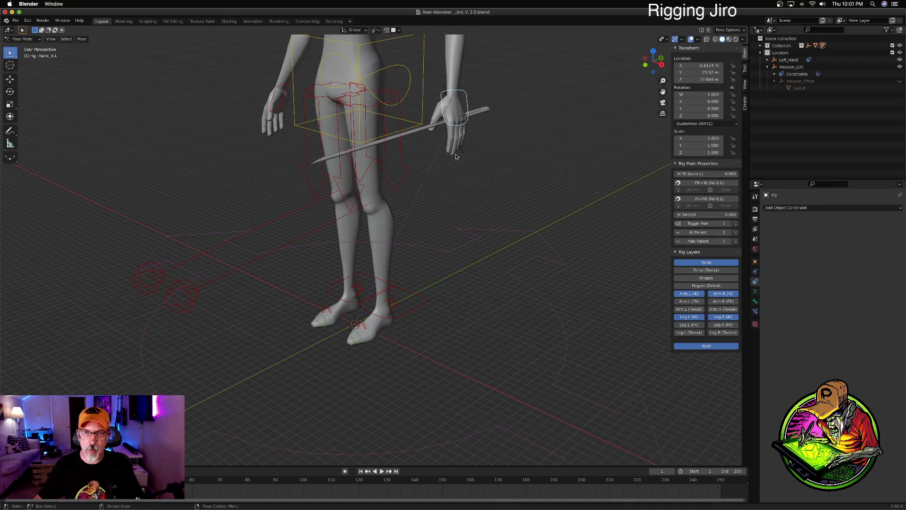
# Step: Test Weapon_LOC's Copy Location constraint by lowering its influence to 0 and restoring it to 1
pyautogui.click(802, 68)
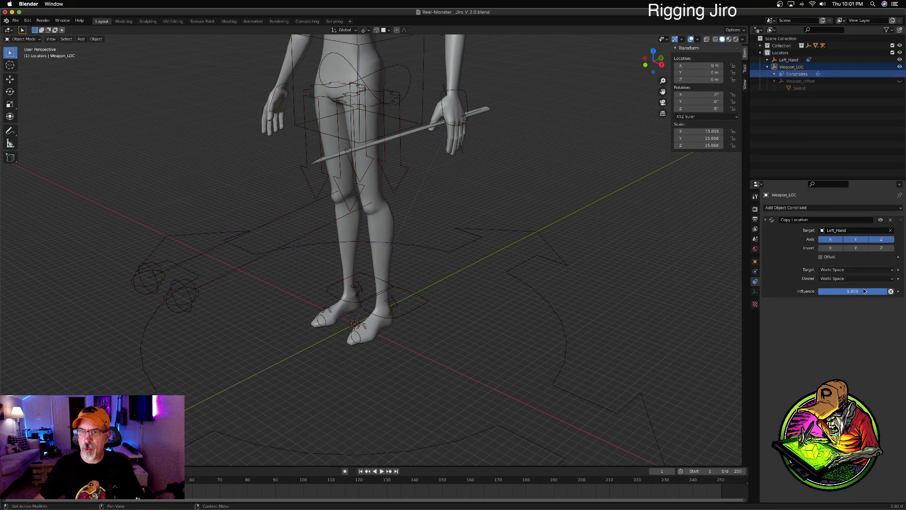
pyautogui.moveTo(880, 292); pyautogui.dragTo(785, 297)
pyautogui.moveTo(527, 177); pyautogui.dragTo(546, 170, button='middle')
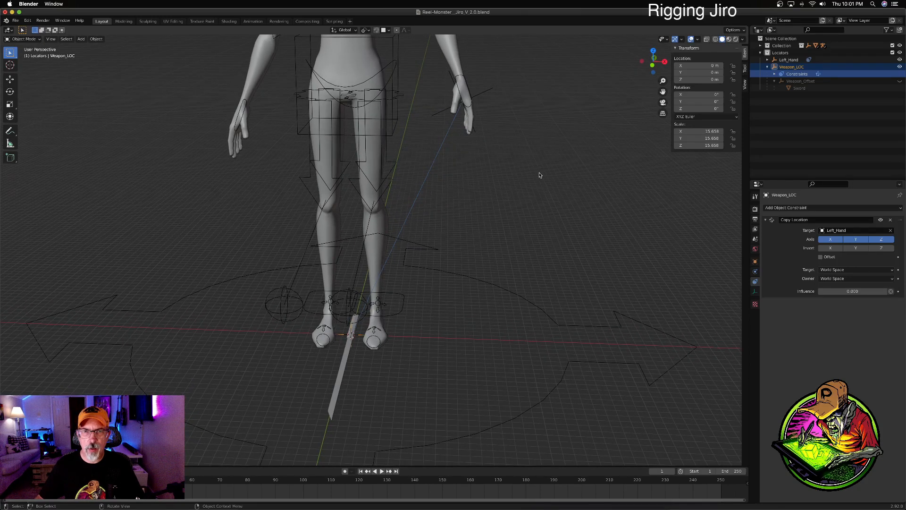
pyautogui.moveTo(840, 291); pyautogui.dragTo(902, 294)
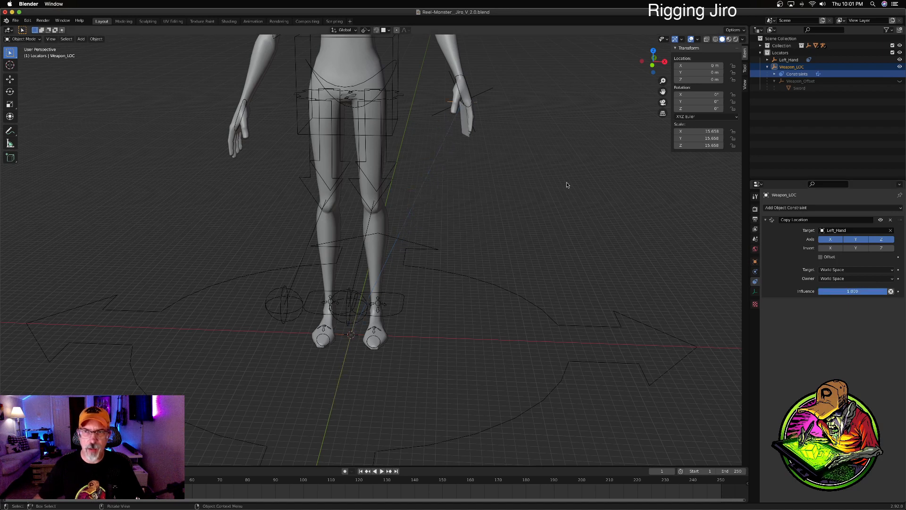
# Step: Select the Weapon_Offset locator and make it visible in the viewport
pyautogui.click(801, 81)
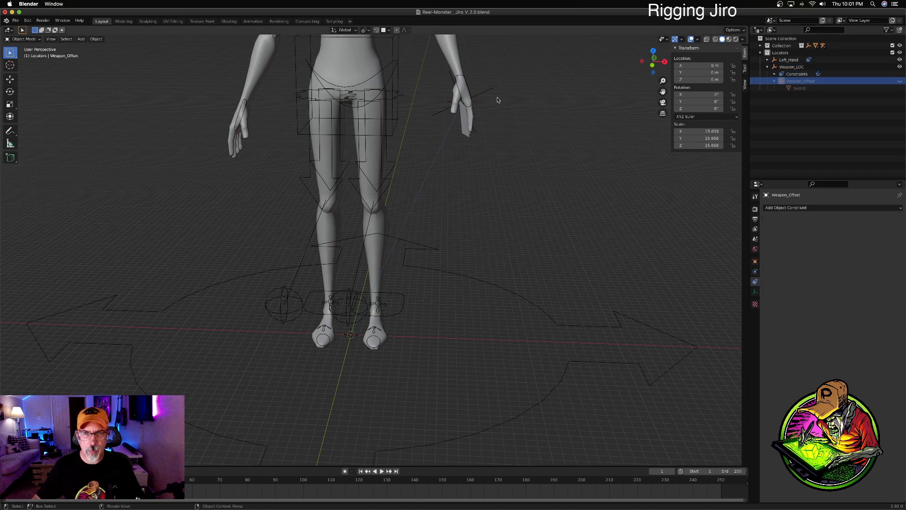
pyautogui.click(900, 82)
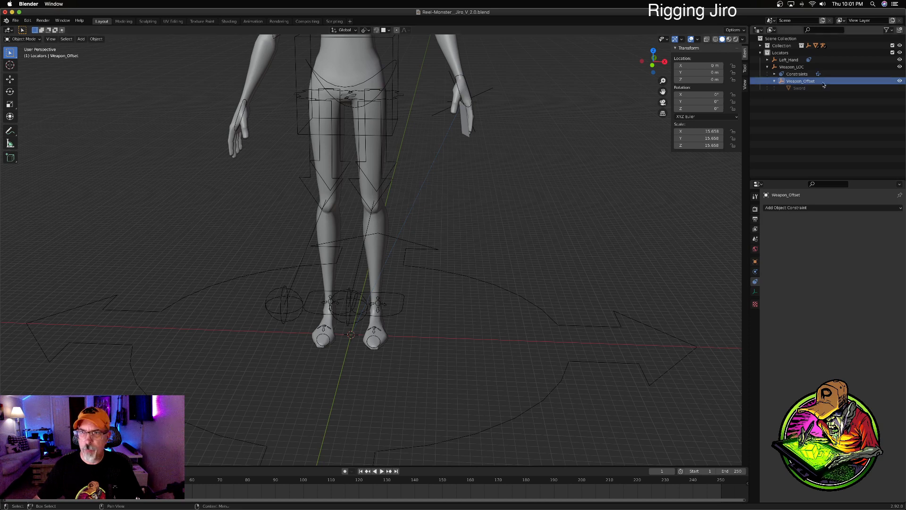
pyautogui.press('r')
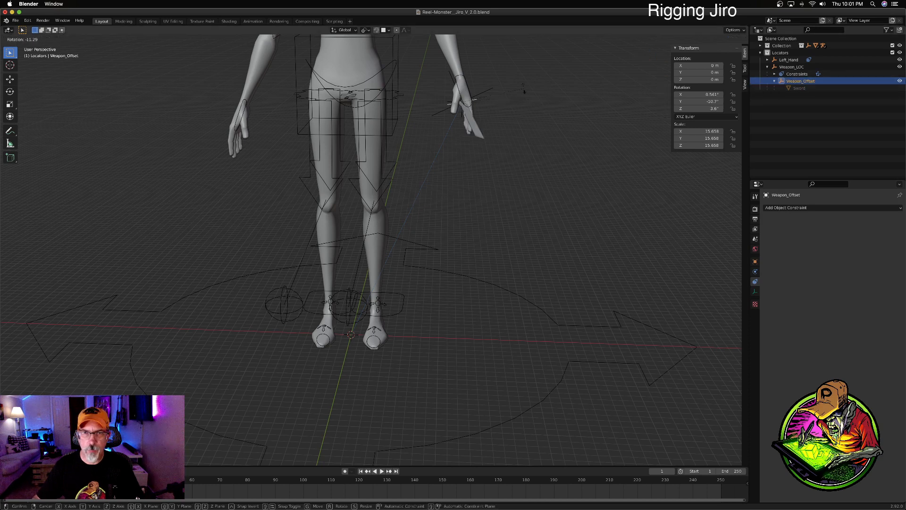
pyautogui.press('Escape')
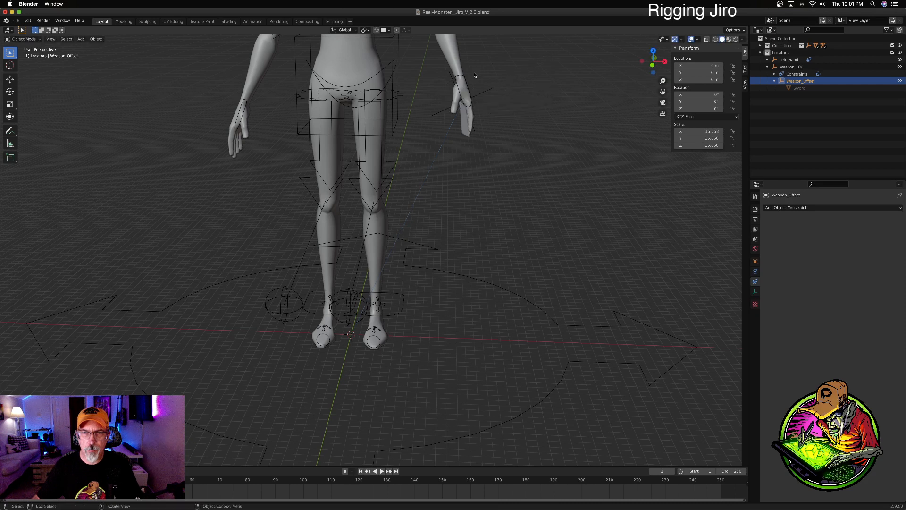
pyautogui.press('r')
pyautogui.press('x')
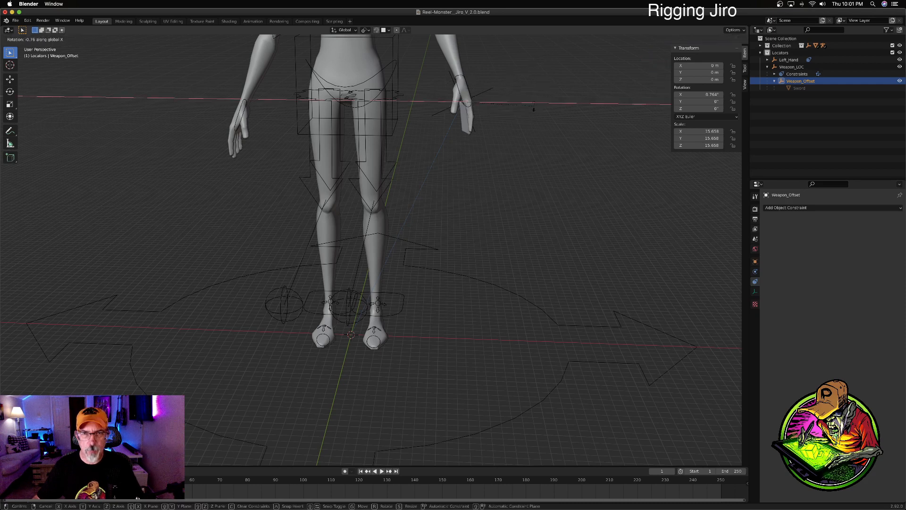
pyautogui.press('z')
pyautogui.press('z')
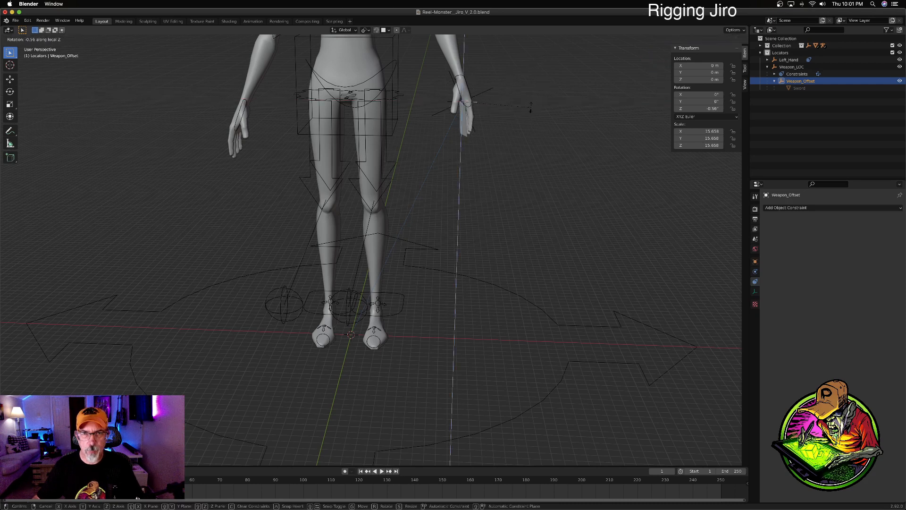
pyautogui.press('z')
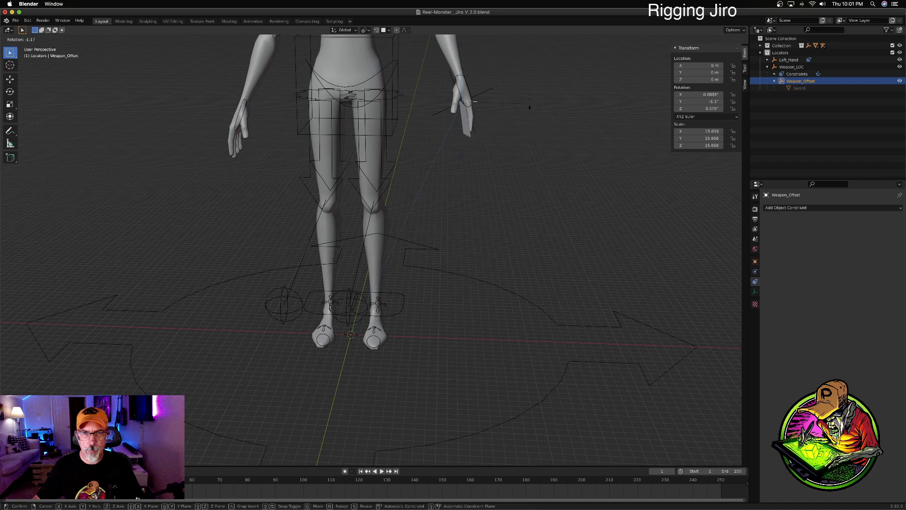
pyautogui.press('Escape')
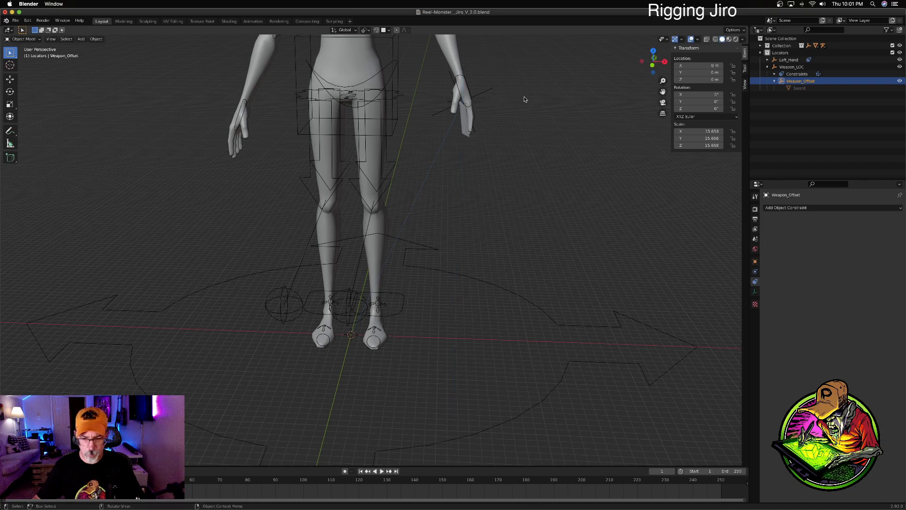
# Step: Rotate Weapon_Offset about -117° around the global Y axis
pyautogui.press('r')
pyautogui.press('y')
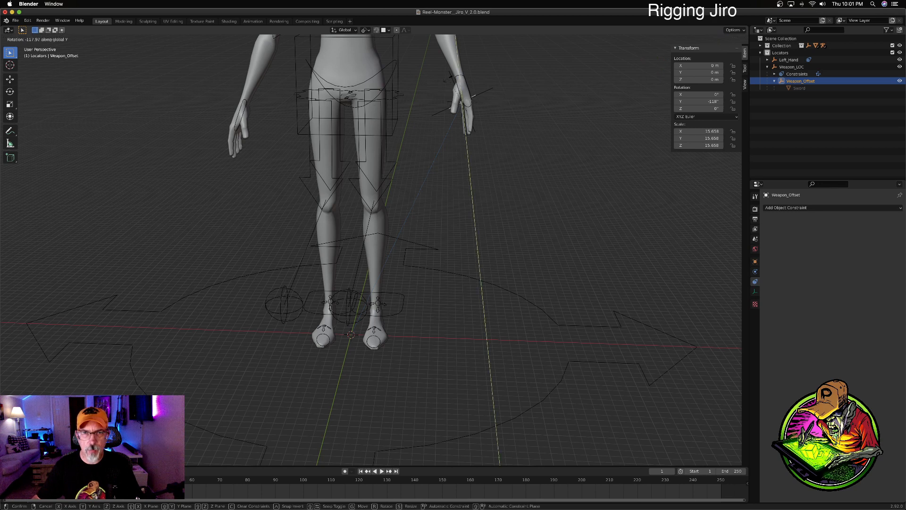
pyautogui.click(449, 79)
# Step: Move Weapon_Offset about 18 m along negative Y to fit the sword's grip to the left palm, and tilt the blade tip slightly downward
pyautogui.moveTo(522, 109); pyautogui.dragTo(445, 128, button='middle')
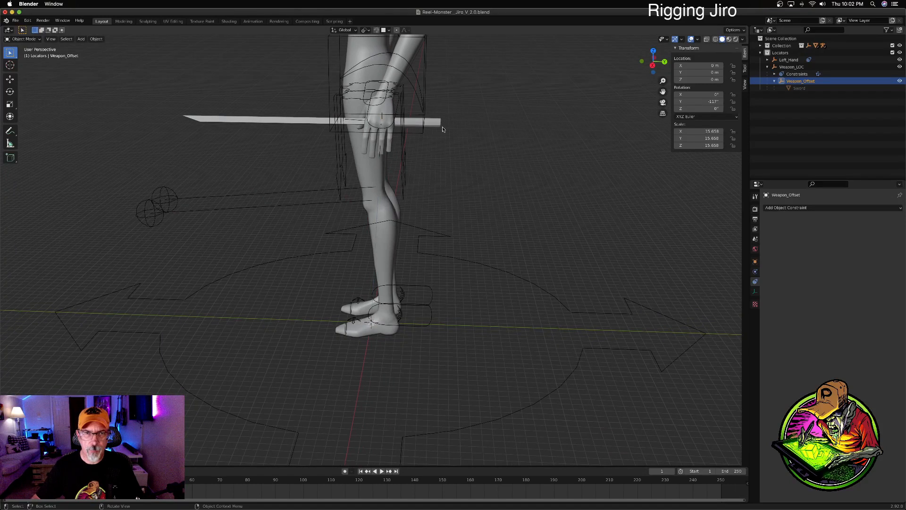
pyautogui.press('g')
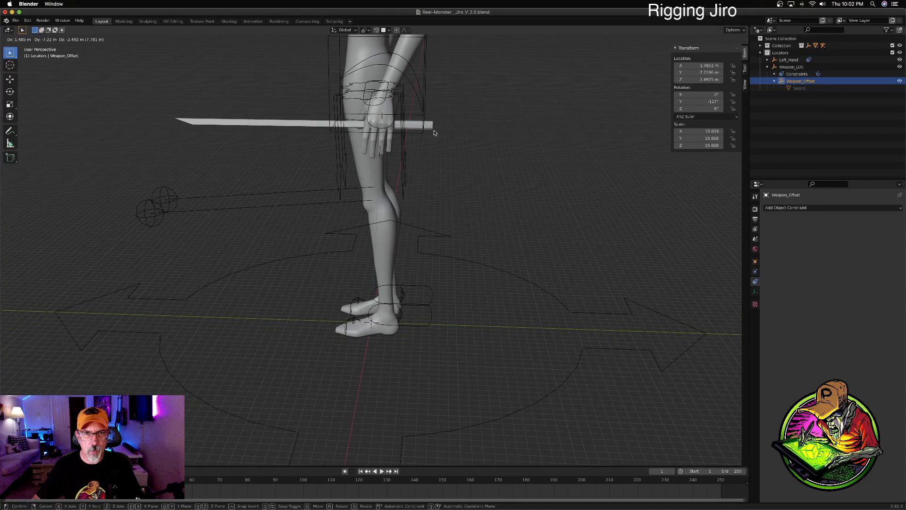
pyautogui.click(434, 133)
pyautogui.moveTo(472, 133)
pyautogui.mouseDown(button='middle')
pyautogui.moveTo(461, 126)
pyautogui.moveTo(519, 124)
pyautogui.moveTo(470, 120)
pyautogui.moveTo(456, 132)
pyautogui.mouseUp(button='middle')
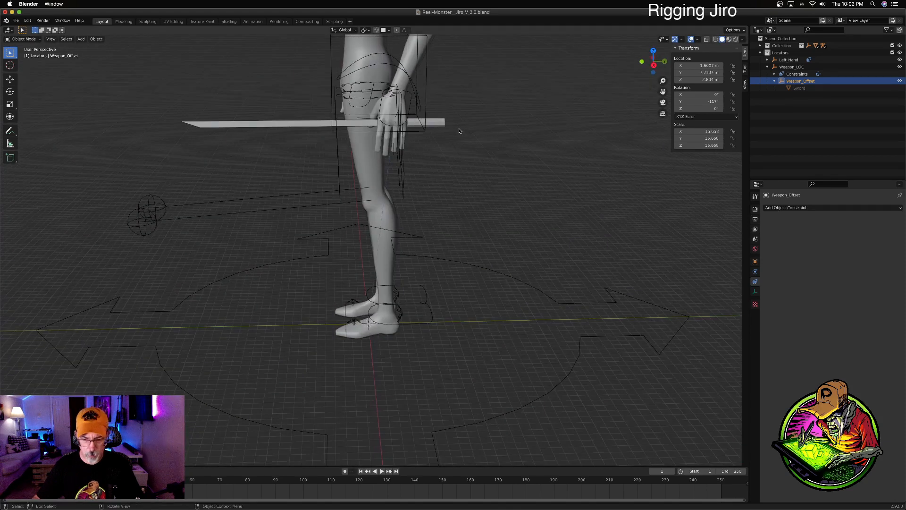
pyautogui.press('g')
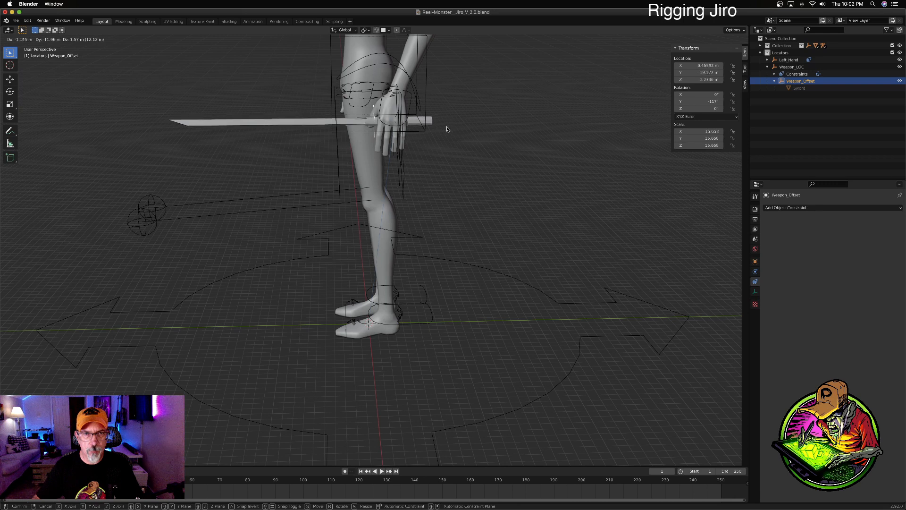
pyautogui.click(448, 131)
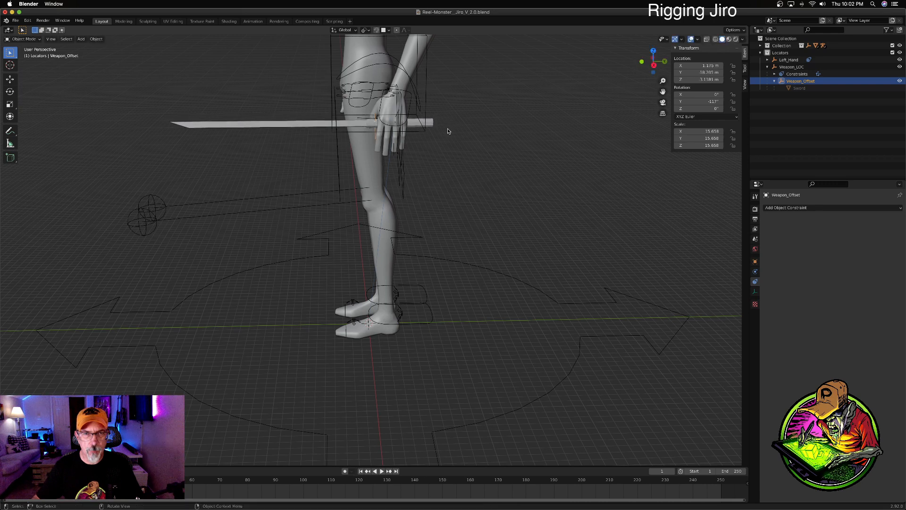
pyautogui.press('r')
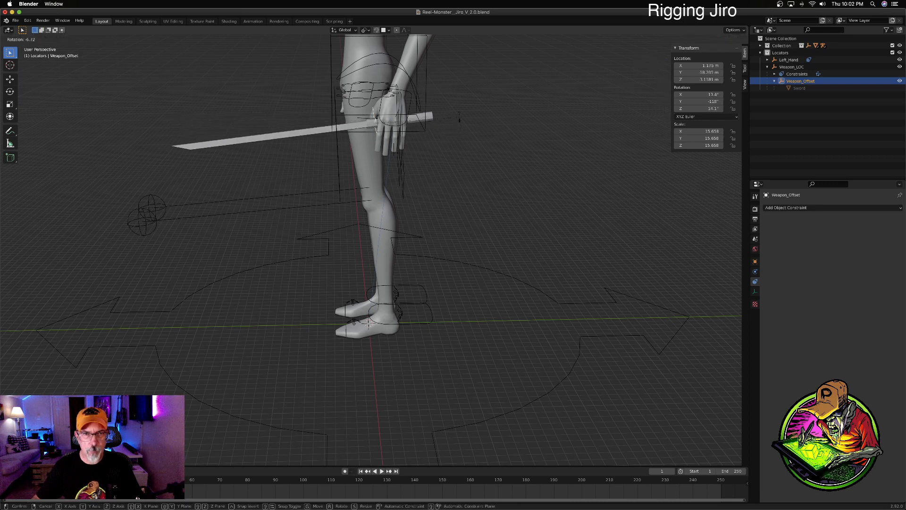
pyautogui.click(460, 119)
# Step: Select the hand_ik.L control and move the left hand backward and up beside the hip, bending the elbow
pyautogui.moveTo(460, 119); pyautogui.dragTo(536, 114, button='middle')
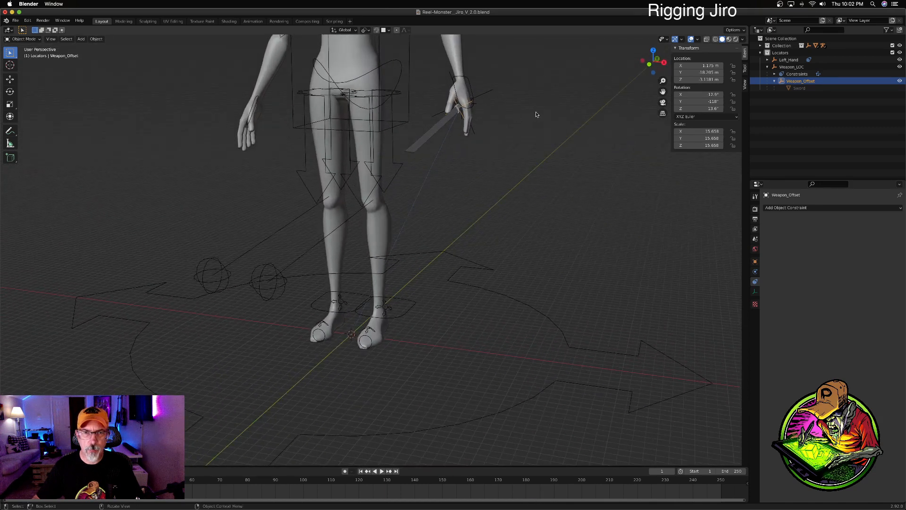
pyautogui.click(468, 81)
pyautogui.moveTo(489, 117); pyautogui.dragTo(442, 125, button='middle')
pyautogui.press('g')
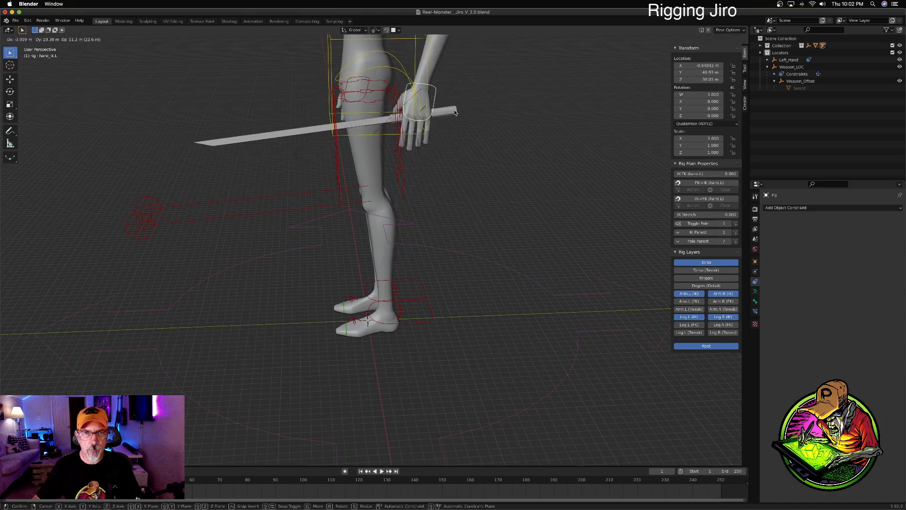
pyautogui.click(467, 101)
# Step: Try rotating the hand_ik.L control several times to test how the sword turns with the left hand, cancelling each rotation
pyautogui.moveTo(466, 101); pyautogui.dragTo(472, 221, button='middle')
pyautogui.press('r')
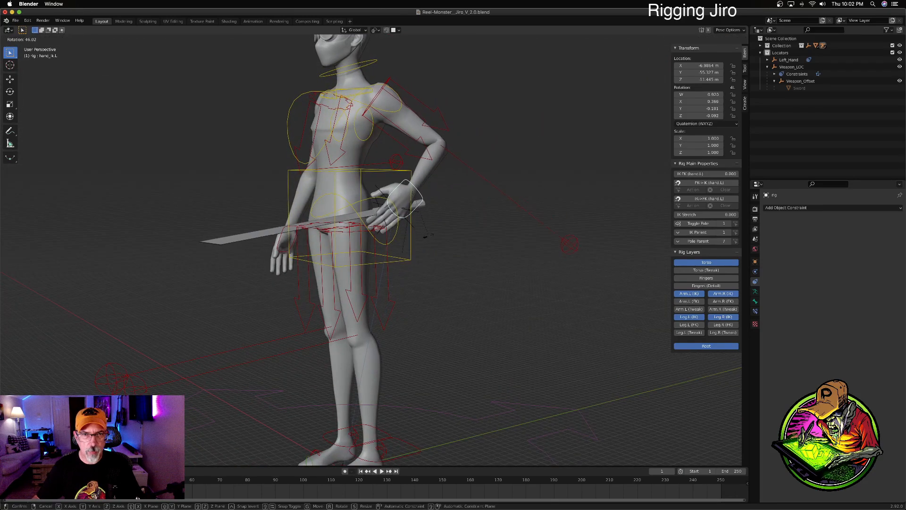
pyautogui.press('Escape')
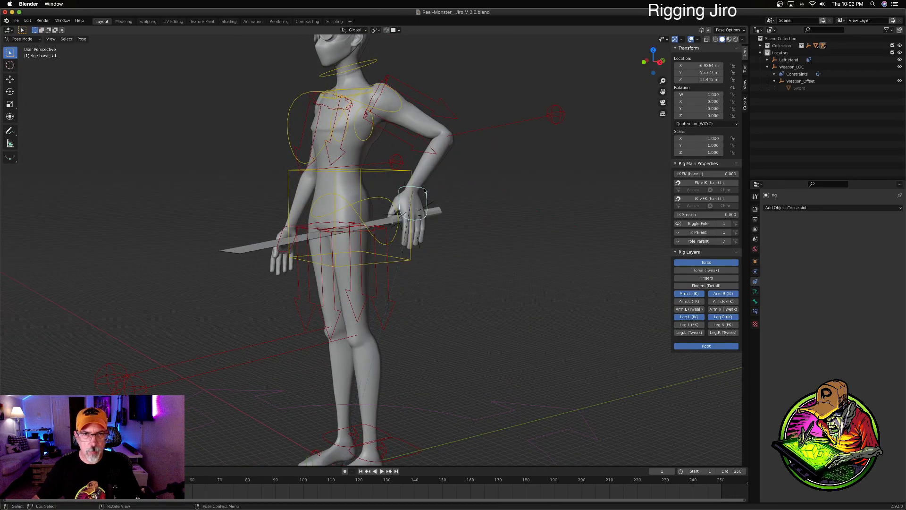
pyautogui.press('r')
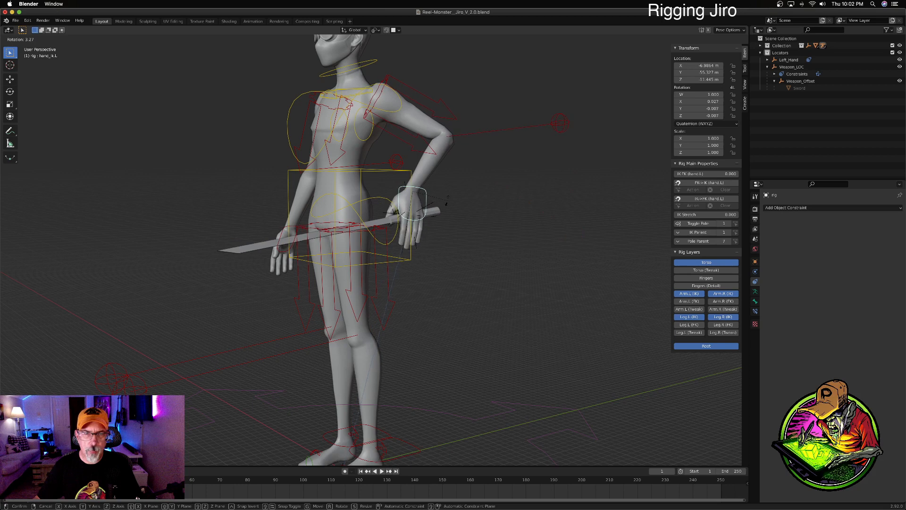
pyautogui.press('Escape')
pyautogui.moveTo(438, 202)
pyautogui.mouseDown(button='middle')
pyautogui.moveTo(496, 200)
pyautogui.moveTo(477, 211)
pyautogui.moveTo(487, 212)
pyautogui.moveTo(486, 200)
pyautogui.moveTo(438, 207)
pyautogui.mouseUp(button='middle')
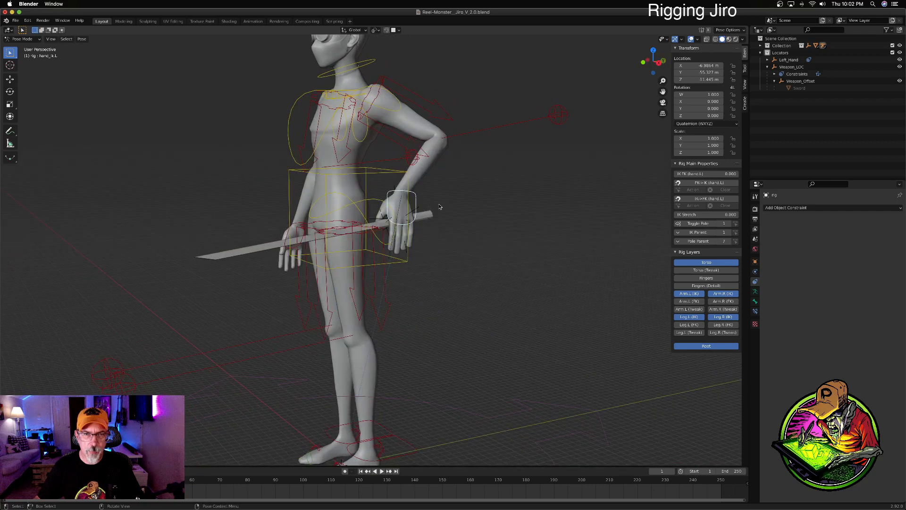
pyautogui.press('r')
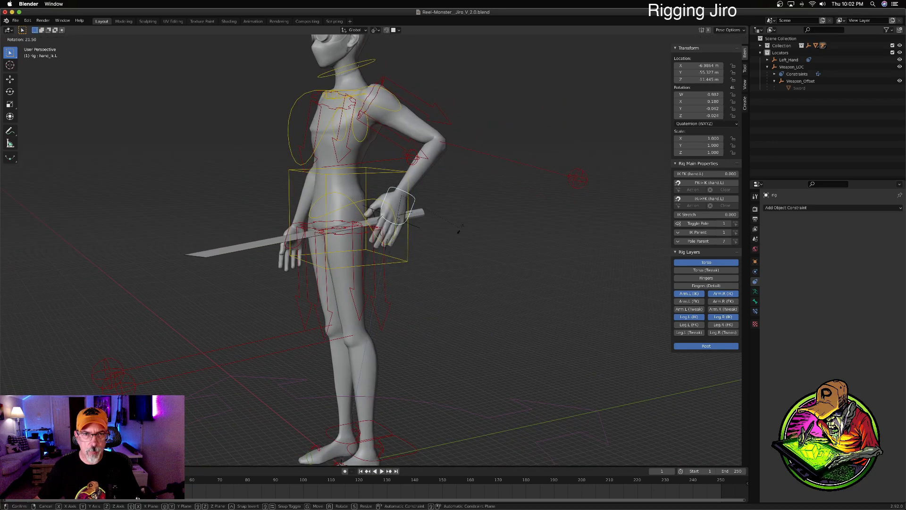
pyautogui.rightClick(463, 224)
# Step: Examine the Copy Location constraint of Weapon_LOC and how the sword sits in the left hand
pyautogui.moveTo(464, 203); pyautogui.dragTo(547, 185, button='middle')
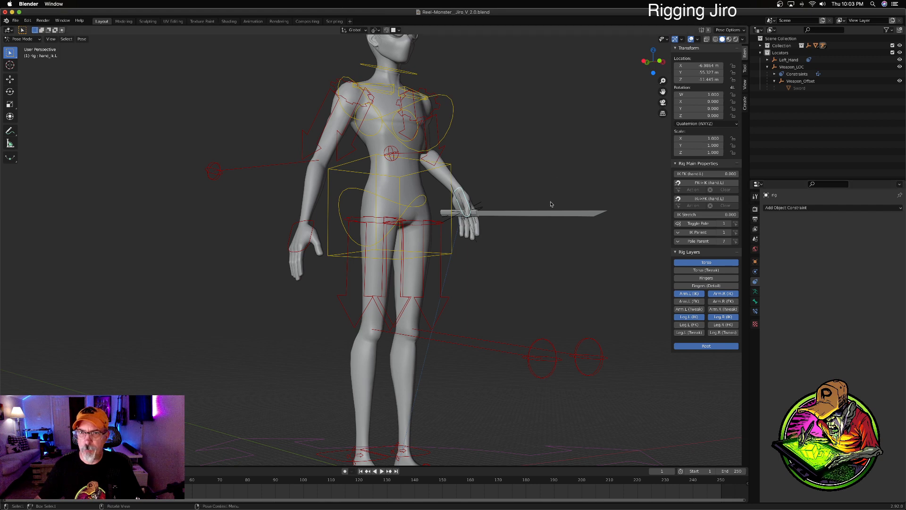
pyautogui.click(497, 215)
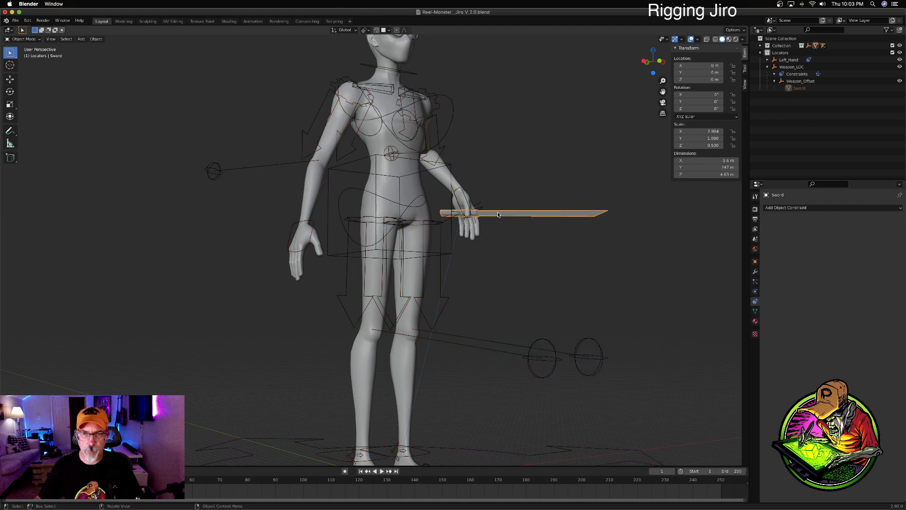
pyautogui.click(774, 74)
pyautogui.click(795, 74)
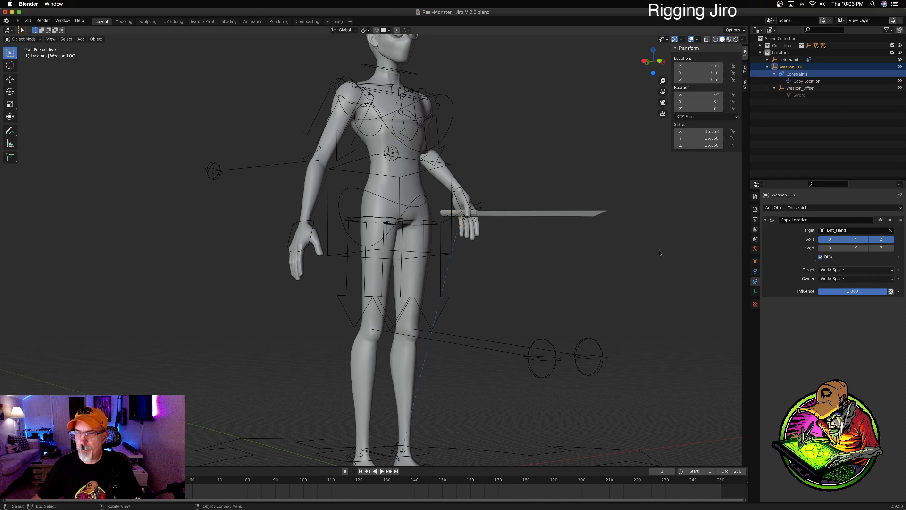
pyautogui.moveTo(515, 194); pyautogui.dragTo(433, 199, button='middle')
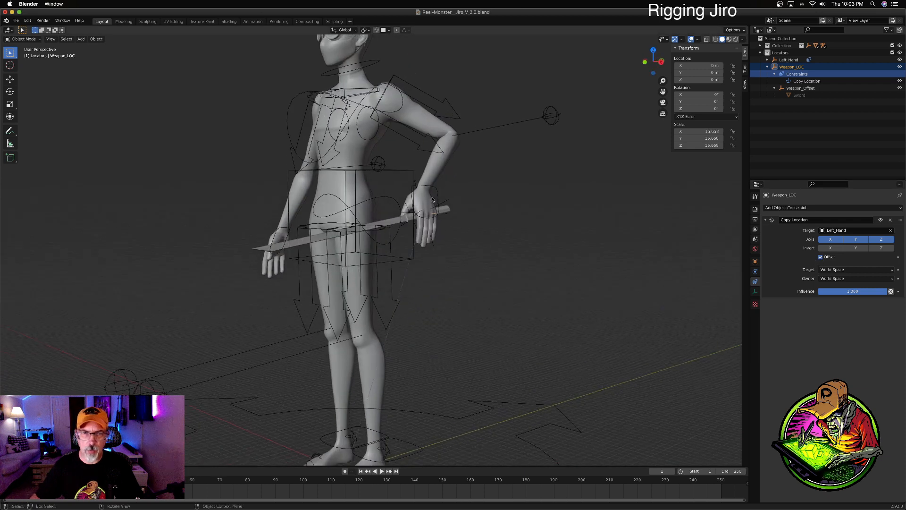
# Step: Try rotating the hand_ik.L control once more to see how the sword follows the left hand
pyautogui.click(436, 189)
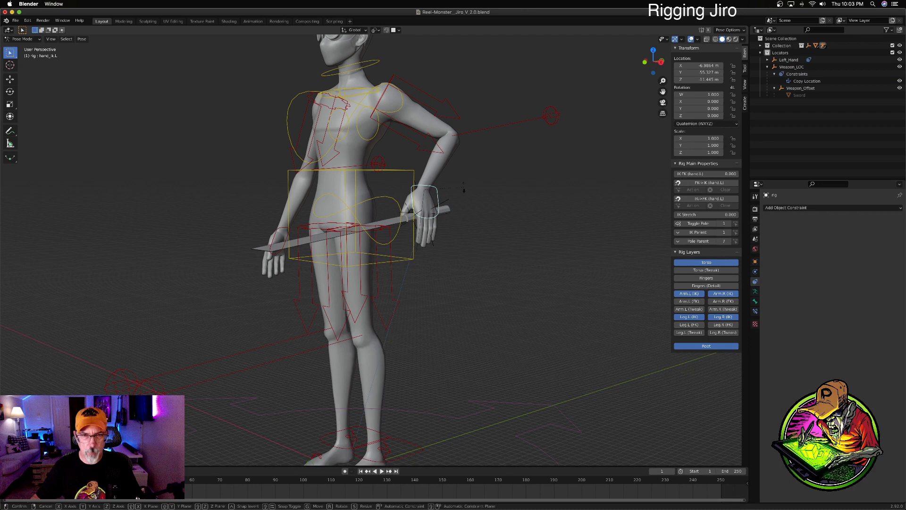
pyautogui.press('r')
pyautogui.rightClick(458, 207)
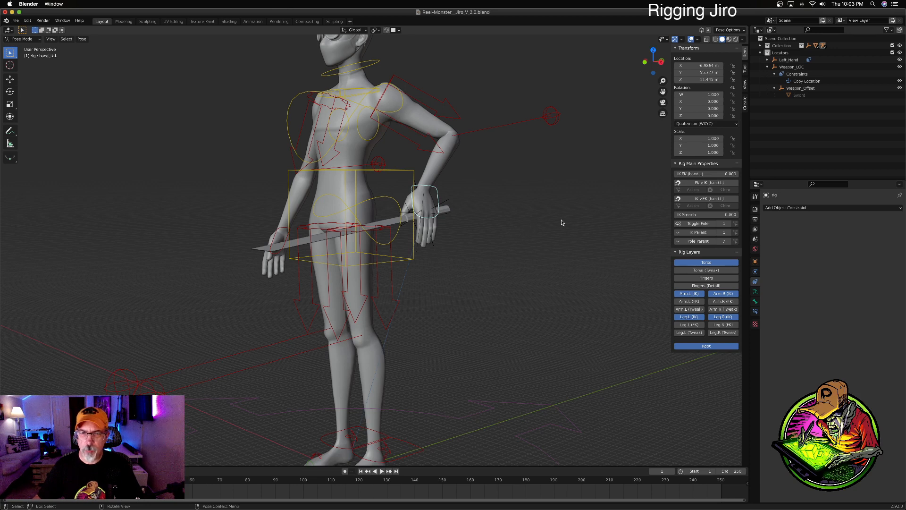
# Step: Undo the latest changes back to Weapon_LOC, clear its Left_Hand constraint target and delete the Copy Location constraint
pyautogui.hotkey('ctrl', 'z')
pyautogui.hotkey('ctrl', 'z')
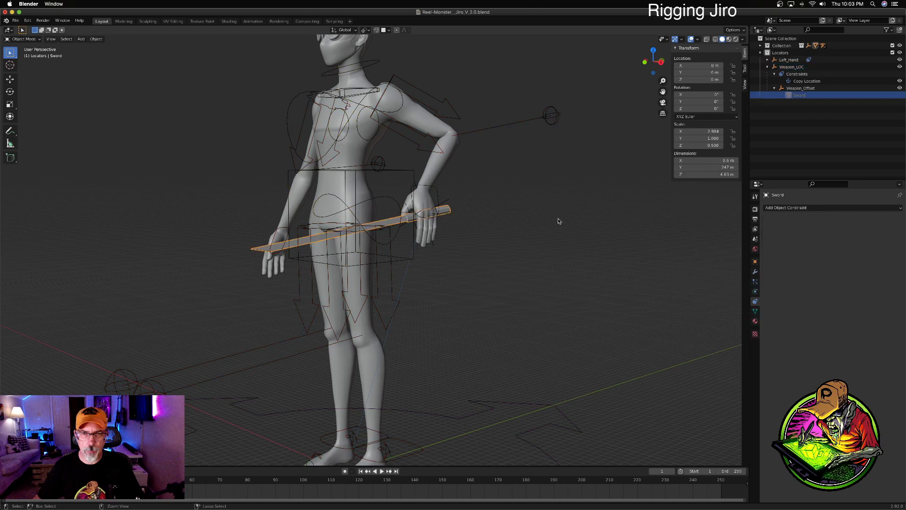
pyautogui.hotkey('ctrl', 'z')
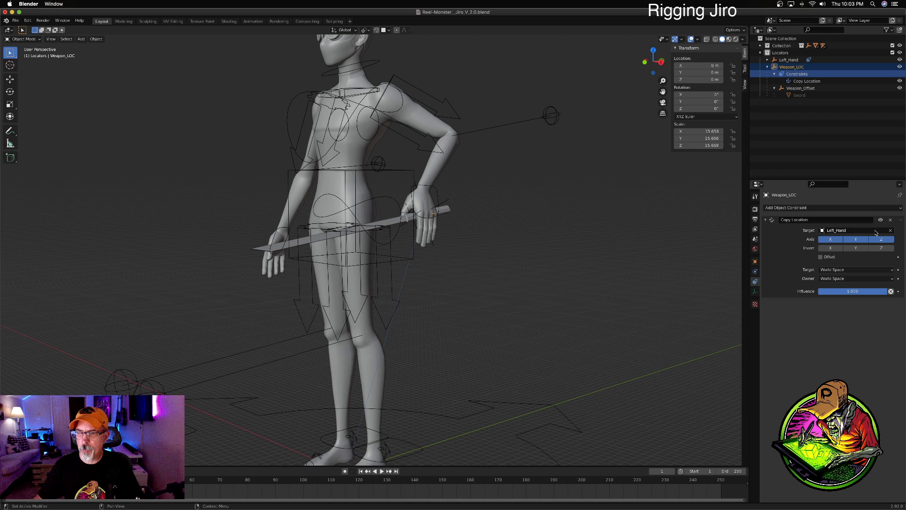
pyautogui.click(891, 230)
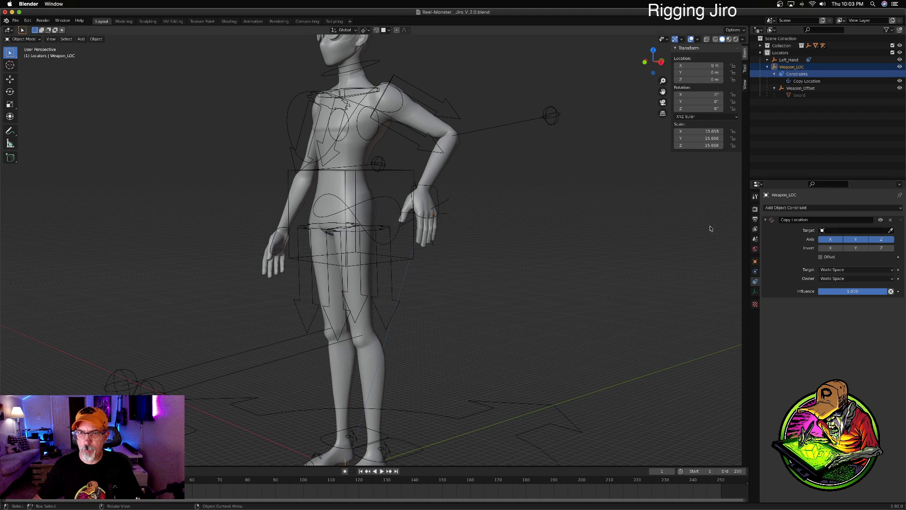
pyautogui.click(891, 220)
# Step: Select the hand_ik.L control and clear its location to return the left arm to its rest position
pyautogui.moveTo(613, 241); pyautogui.dragTo(575, 228, button='middle')
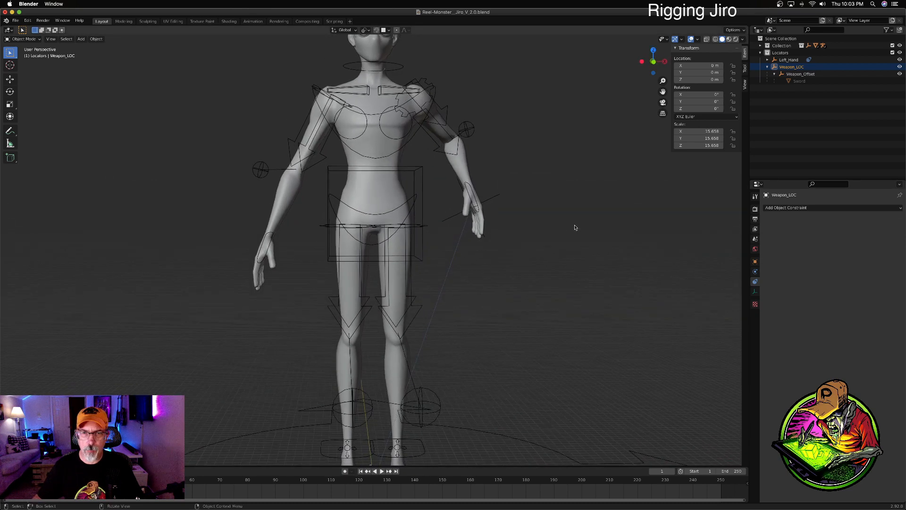
pyautogui.click(470, 196)
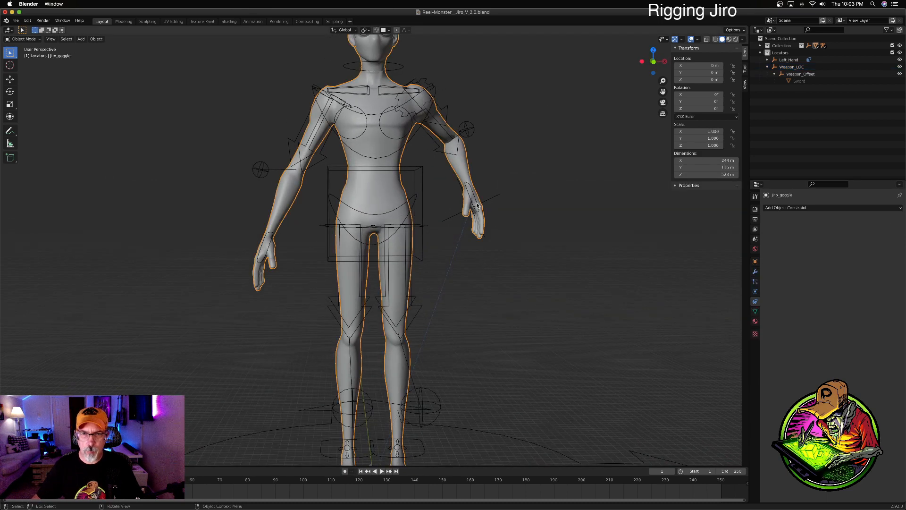
pyautogui.click(477, 206)
pyautogui.press('g')
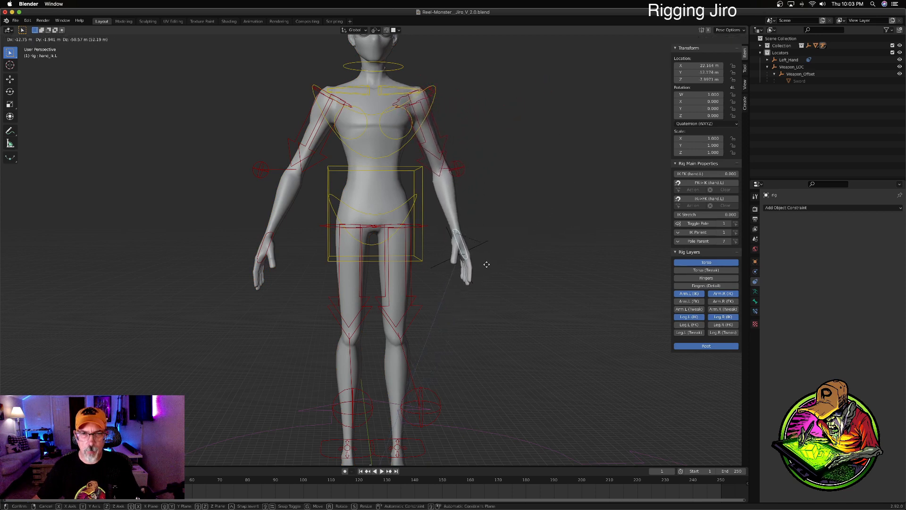
pyautogui.click(504, 259)
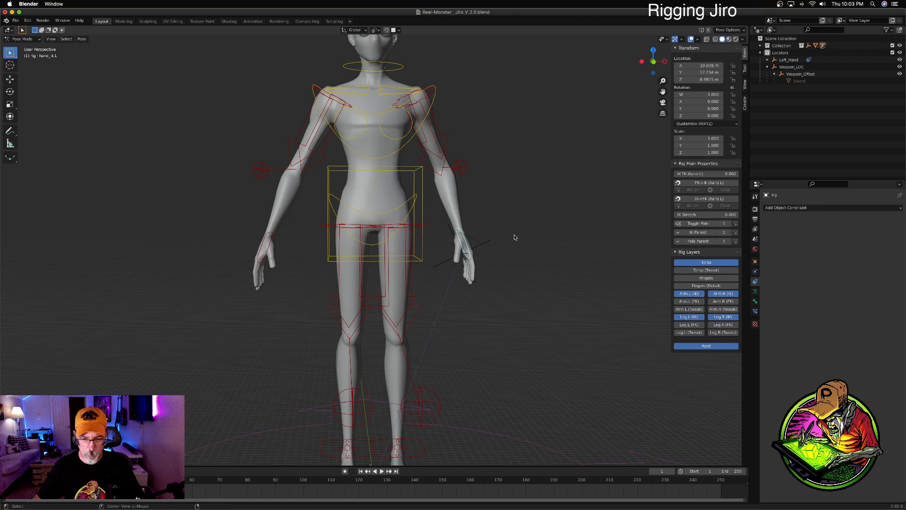
pyautogui.hotkey('alt', 'g')
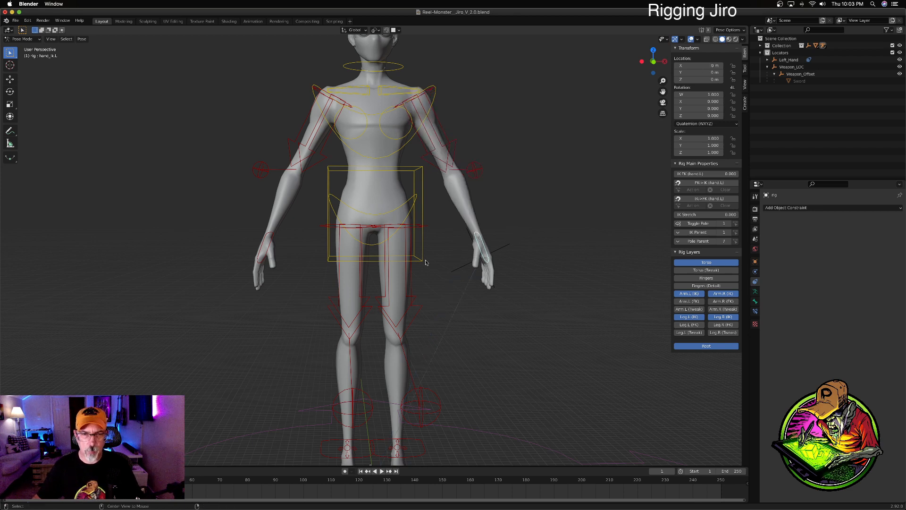
# Step: Select Weapon_Offset between the feet and clear its location and rotation so the sword is back at the origin
pyautogui.scroll(-3, 557, 213)
pyautogui.scroll(2, 478, 247)
pyautogui.moveTo(518, 227)
pyautogui.mouseDown(button='middle')
pyautogui.moveTo(535, 235)
pyautogui.moveTo(511, 231)
pyautogui.mouseUp(button='middle')
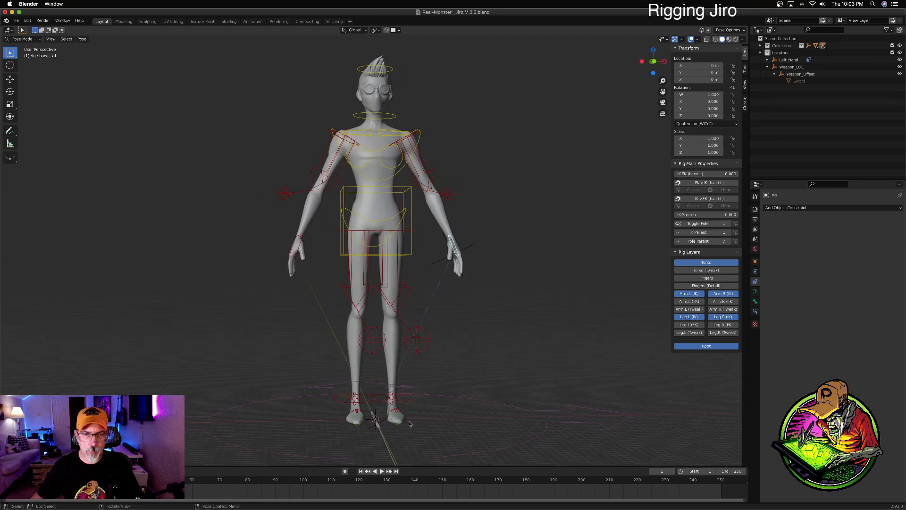
pyautogui.click(384, 423)
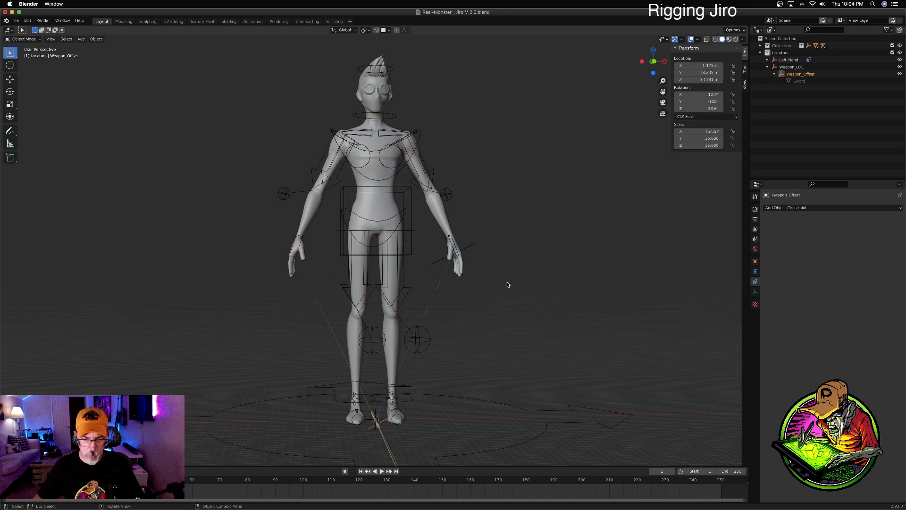
pyautogui.hotkey('alt', 'g')
pyautogui.hotkey('alt', 'r')
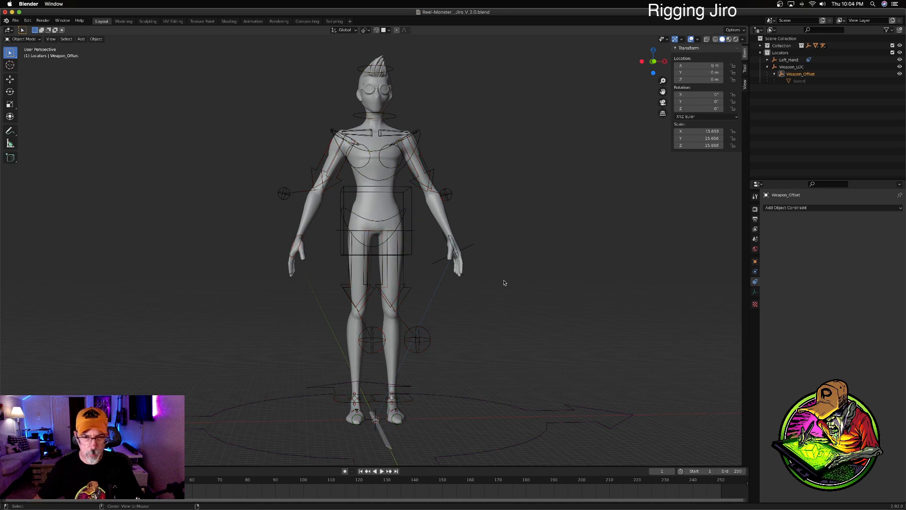
# Step: Duplicate the Left_Hand locator in place, leaving the copy at the same position
pyautogui.moveTo(510, 275); pyautogui.dragTo(481, 298, button='middle')
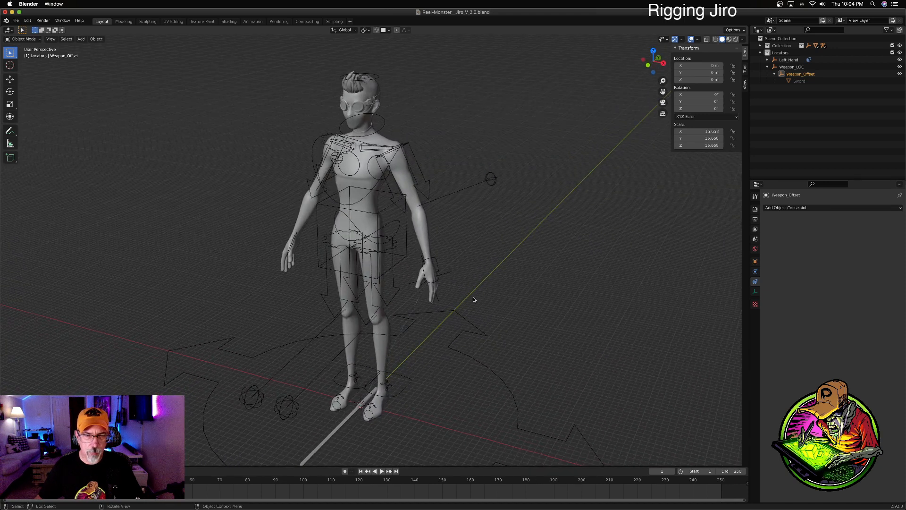
pyautogui.keyDown('shift'); pyautogui.moveTo(459, 317); pyautogui.dragTo(481, 221, button='middle'); pyautogui.keyUp('shift')
pyautogui.keyDown('ctrl'); pyautogui.moveTo(436, 289); pyautogui.dragTo(562, 232, button='middle'); pyautogui.keyUp('ctrl')
pyautogui.keyDown('shift'); pyautogui.moveTo(481, 290); pyautogui.dragTo(483, 250, button='middle'); pyautogui.keyUp('shift')
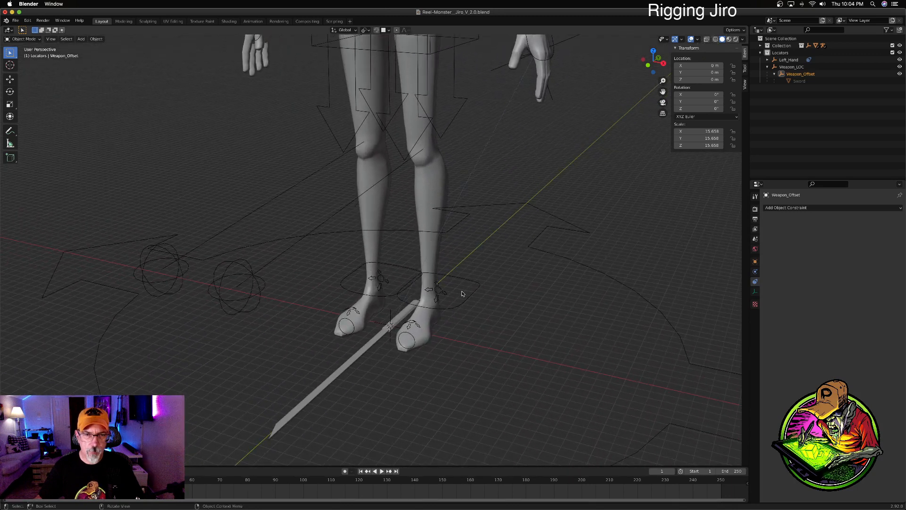
pyautogui.moveTo(465, 295)
pyautogui.mouseDown(button='middle')
pyautogui.moveTo(480, 291)
pyautogui.moveTo(441, 305)
pyautogui.moveTo(467, 283)
pyautogui.moveTo(456, 292)
pyautogui.mouseUp(button='middle')
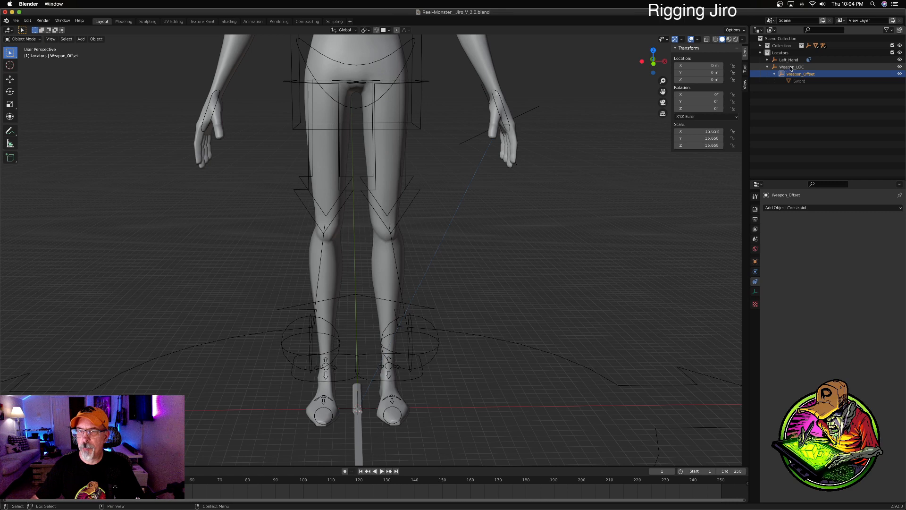
pyautogui.click(791, 67)
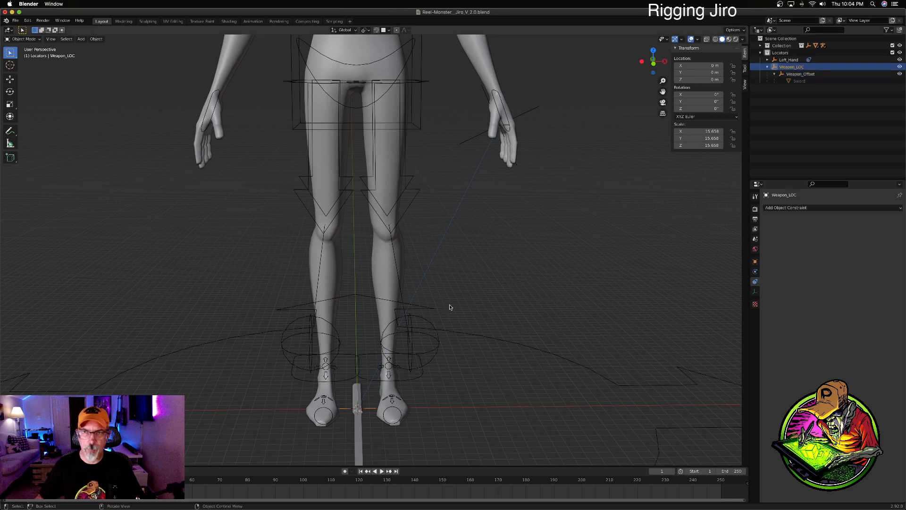
pyautogui.click(527, 115)
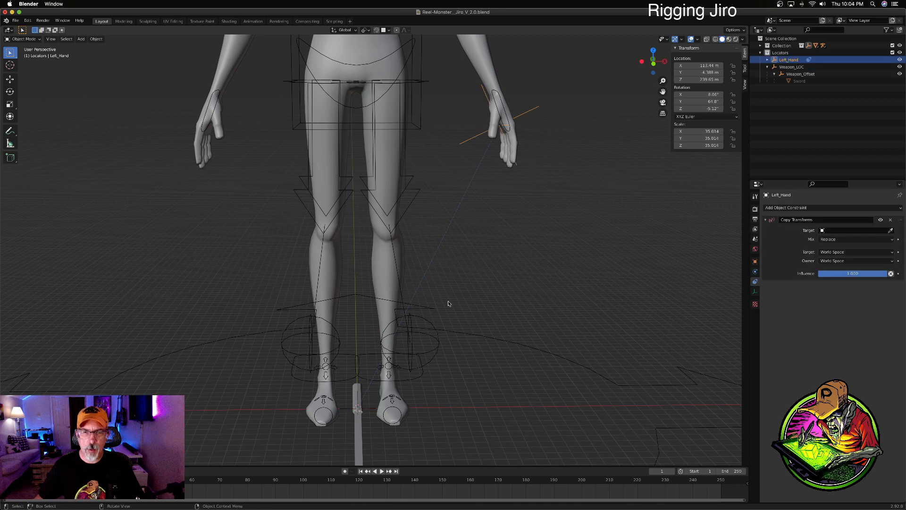
pyautogui.hotkey('shift', 'd')
pyautogui.rightClick(479, 275)
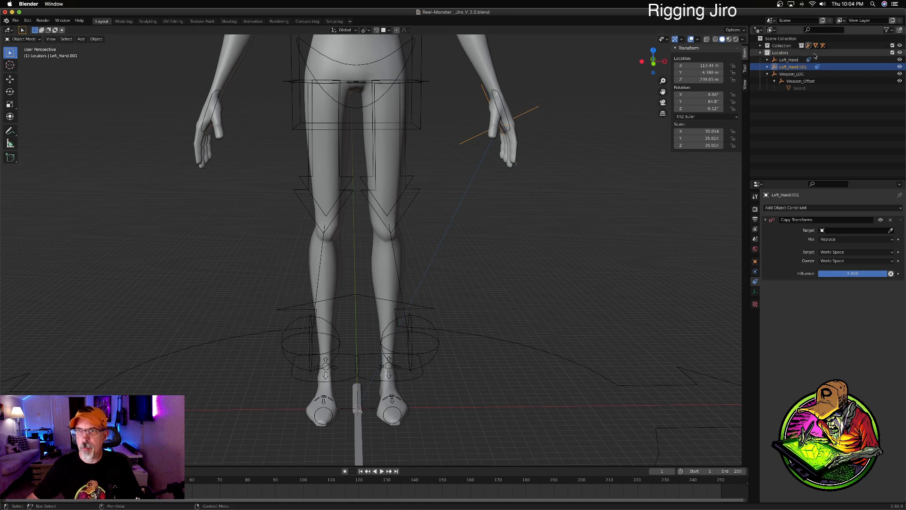
# Step: Rename the duplicated locator as Left_Hand_Offset
pyautogui.doubleClick(808, 69)
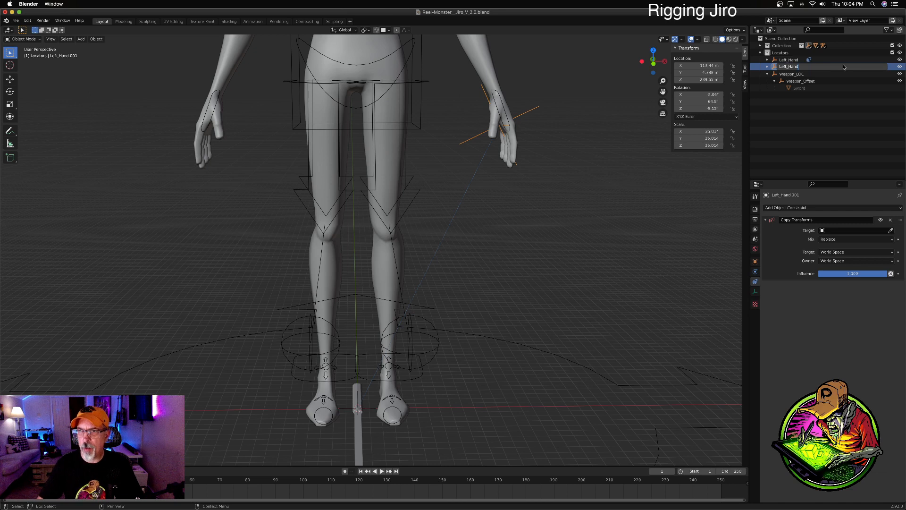
pyautogui.write('_Offset')
pyautogui.press('Return')
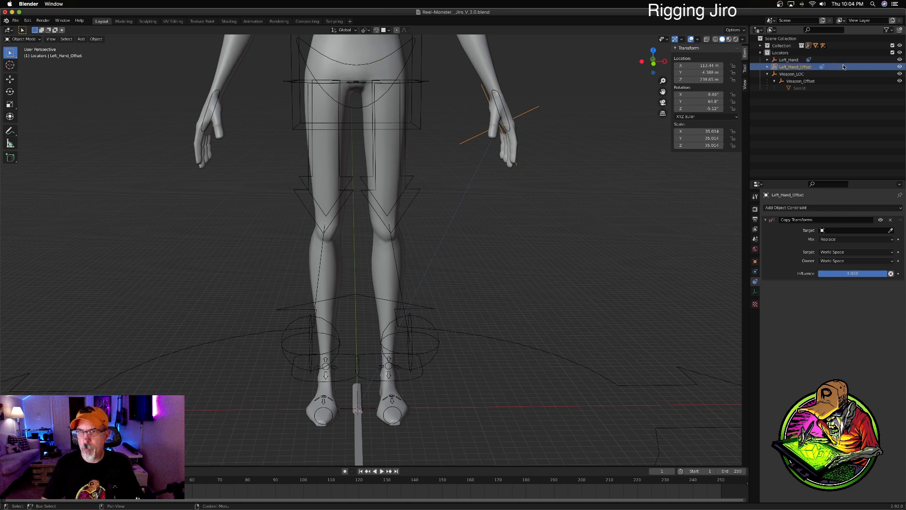
# Step: Try to parent Left_Hand to Left_Hand_Offset with the Object (Keep Transform) option
pyautogui.keyDown('shift'); pyautogui.click(789, 60); pyautogui.keyUp('shift')
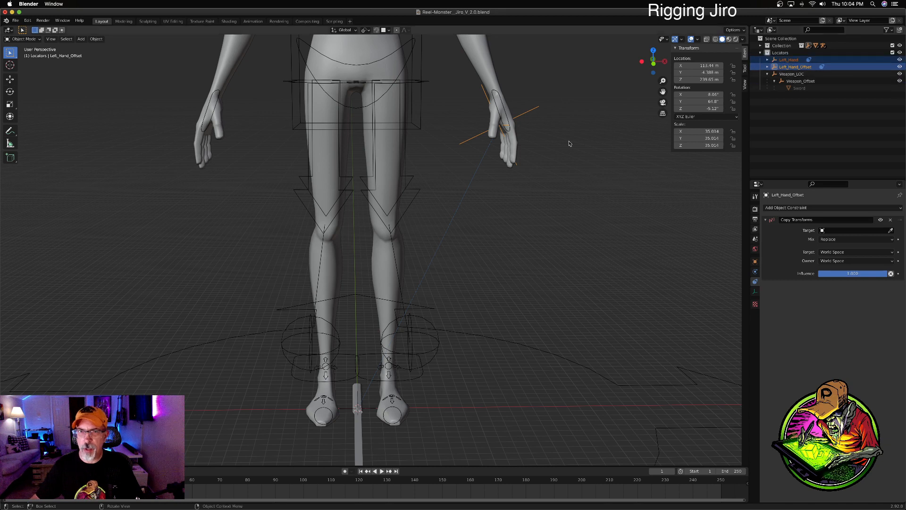
pyautogui.hotkey('ctrl', 'p')
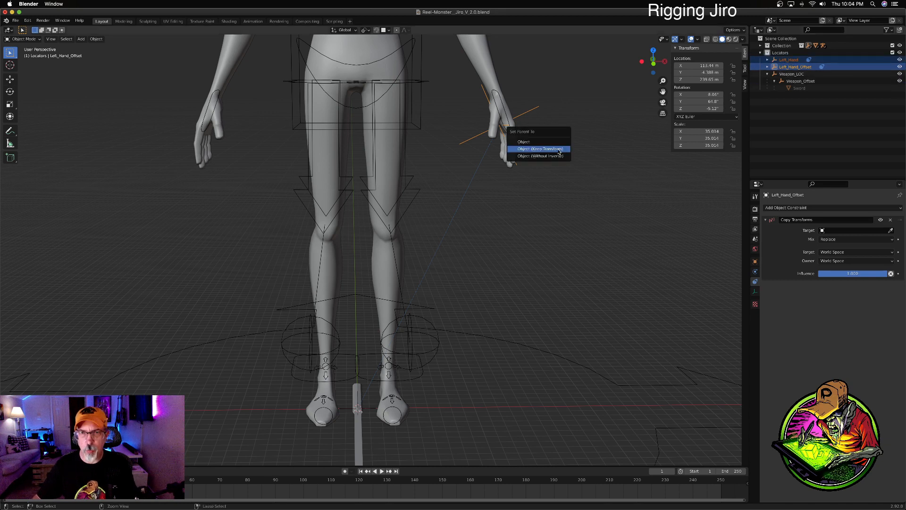
pyautogui.click(557, 149)
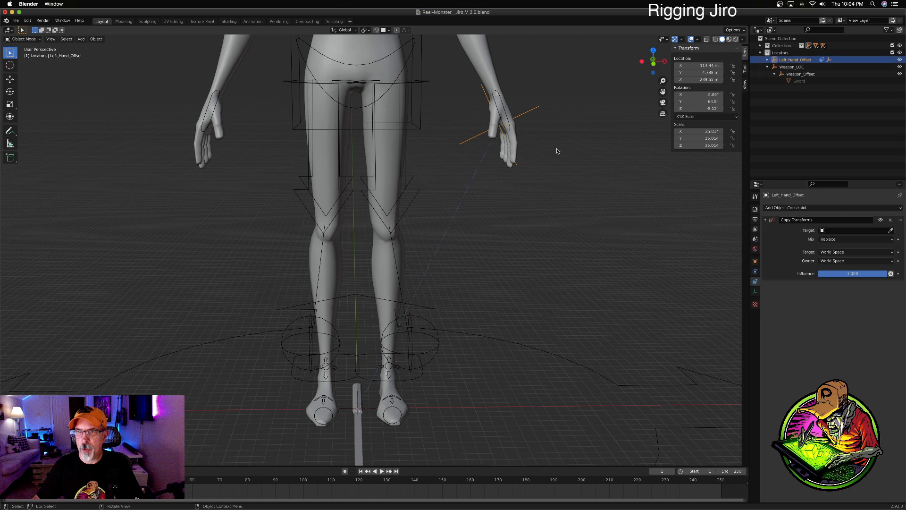
# Step: Parent Left_Hand_Offset to Left_Hand with the Object (Keep Transform) option
pyautogui.click(796, 99)
pyautogui.click(791, 60)
pyautogui.keyDown('shift'); pyautogui.click(792, 68); pyautogui.keyUp('shift')
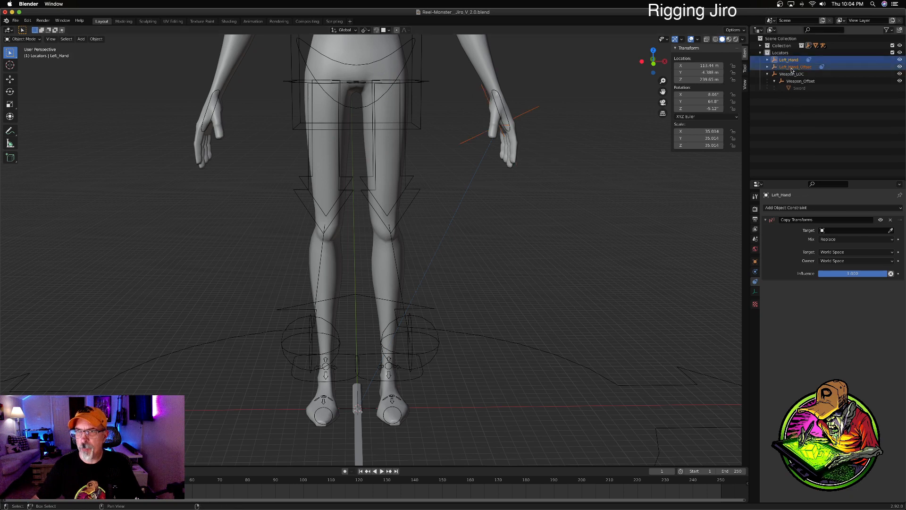
pyautogui.hotkey('ctrl', 'p')
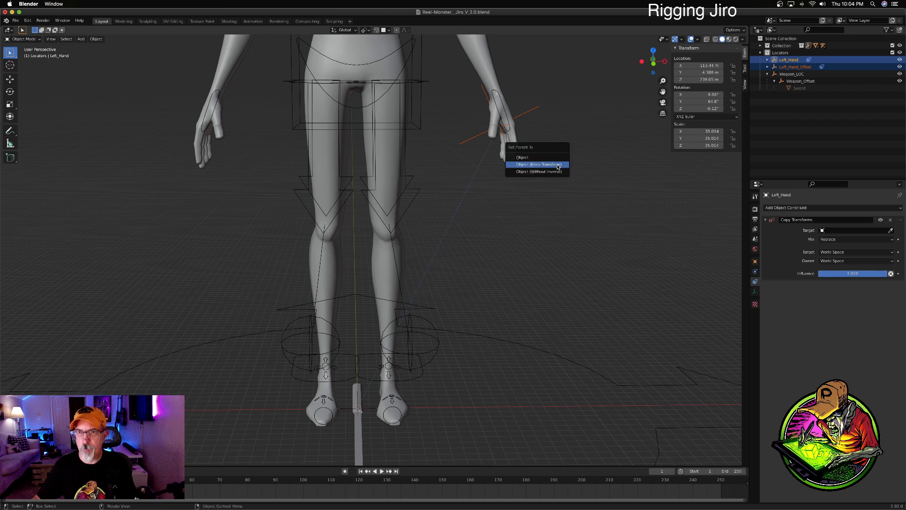
pyautogui.click(558, 165)
# Step: Expand the Left_Hand hierarchy, delete the Copy Transforms constraint from Left_Hand_Offset, and select Left_Hand's own constraints
pyautogui.click(767, 60)
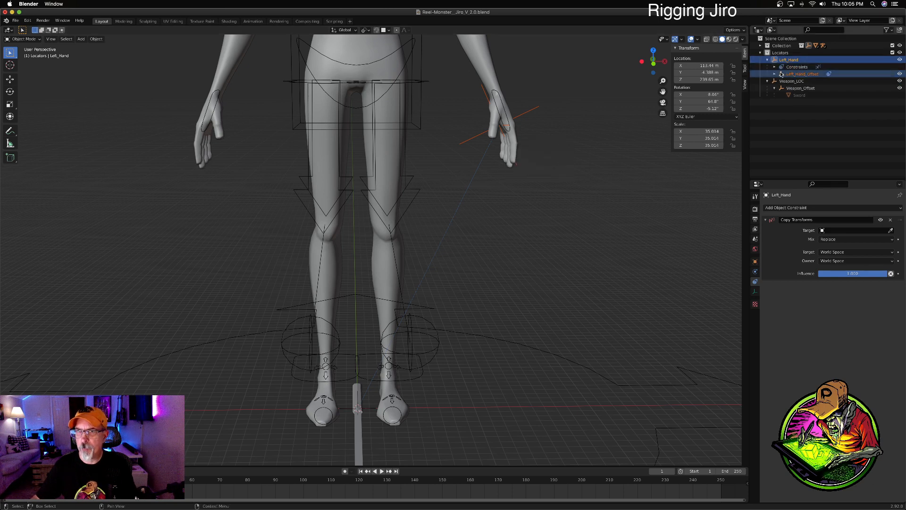
pyautogui.click(774, 67)
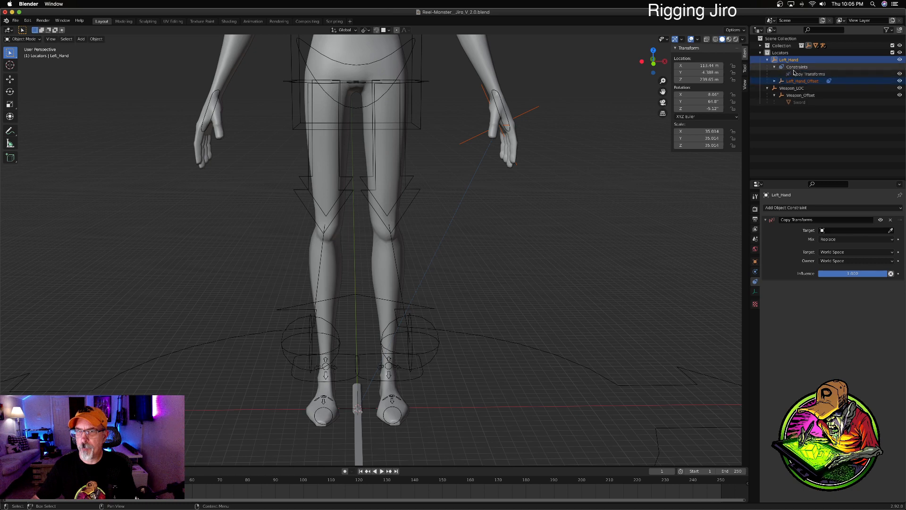
pyautogui.click(774, 81)
pyautogui.click(817, 89)
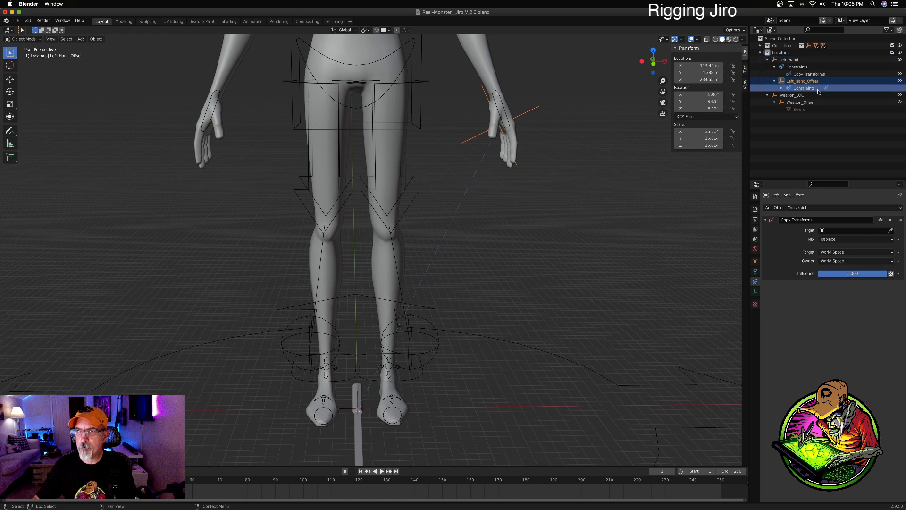
pyautogui.click(892, 220)
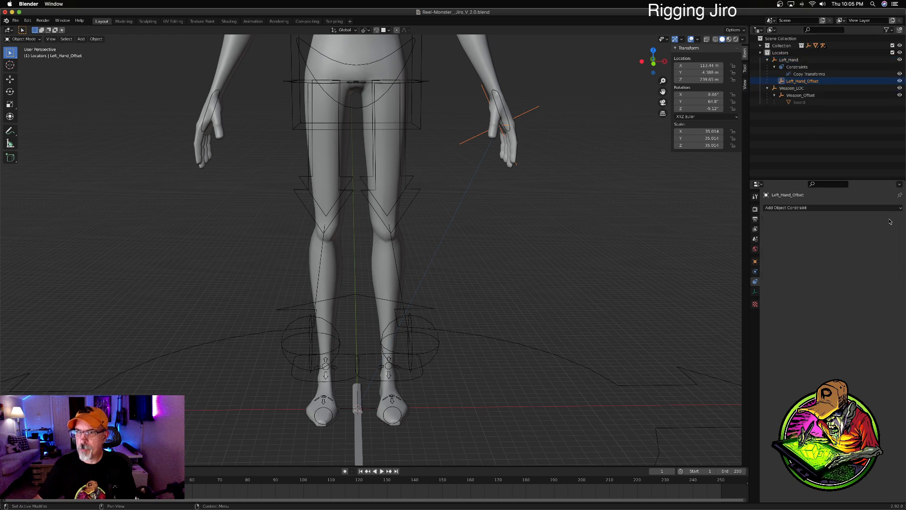
pyautogui.click(803, 68)
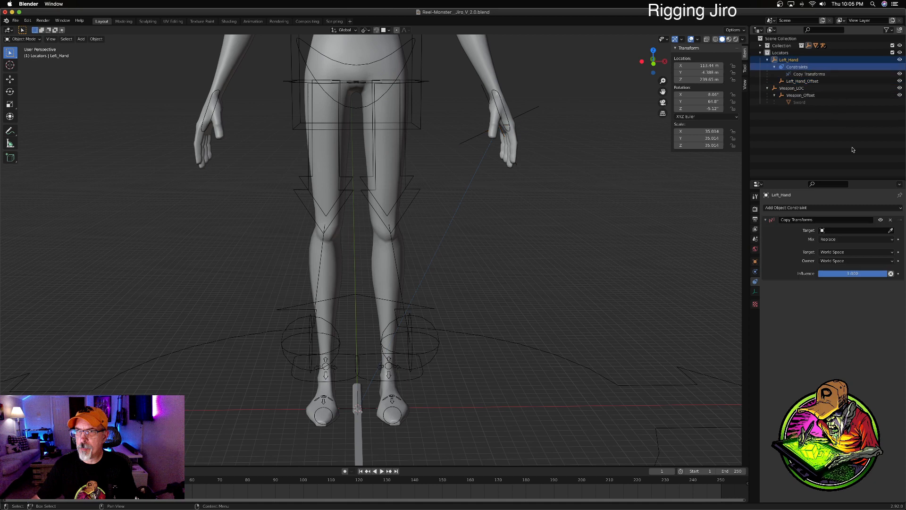
# Step: Delete the Copy Transforms constraint from Left_Hand, and reposition the left hand's IK control to check that the locators follow
pyautogui.click(890, 220)
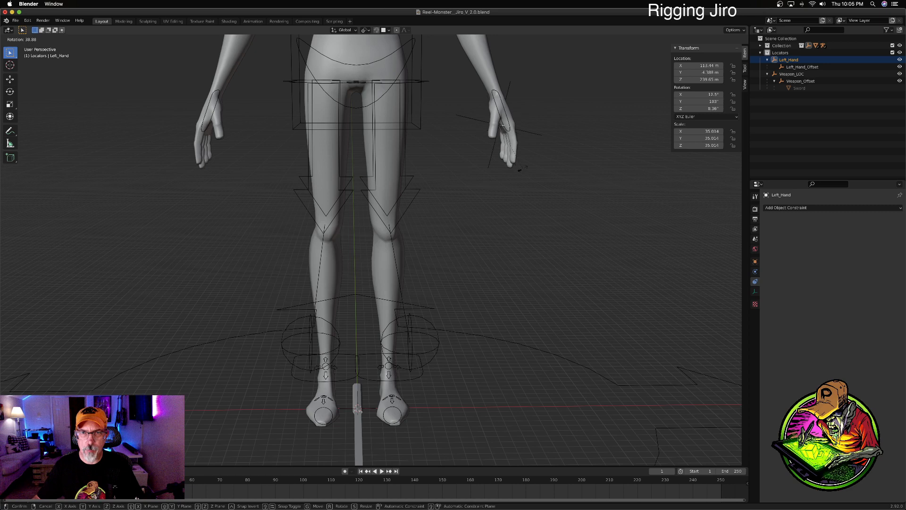
pyautogui.click(505, 112)
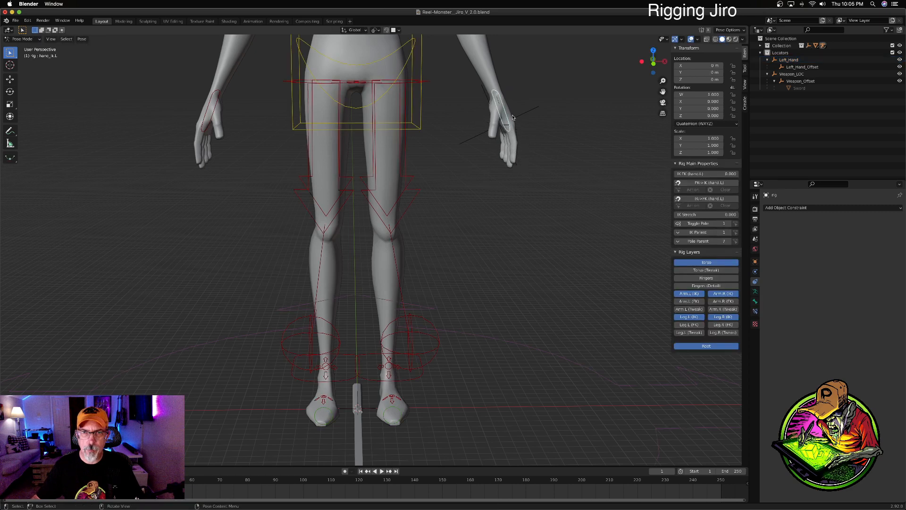
pyautogui.press('g')
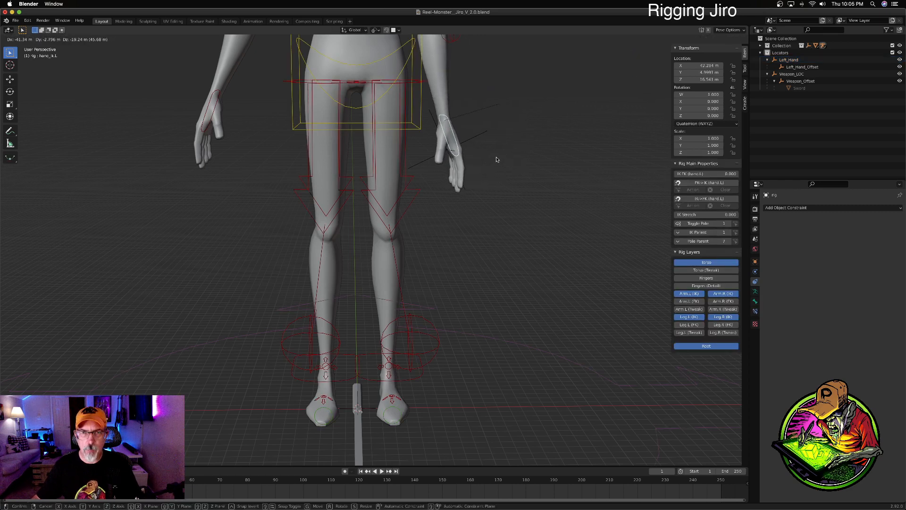
pyautogui.click(554, 129)
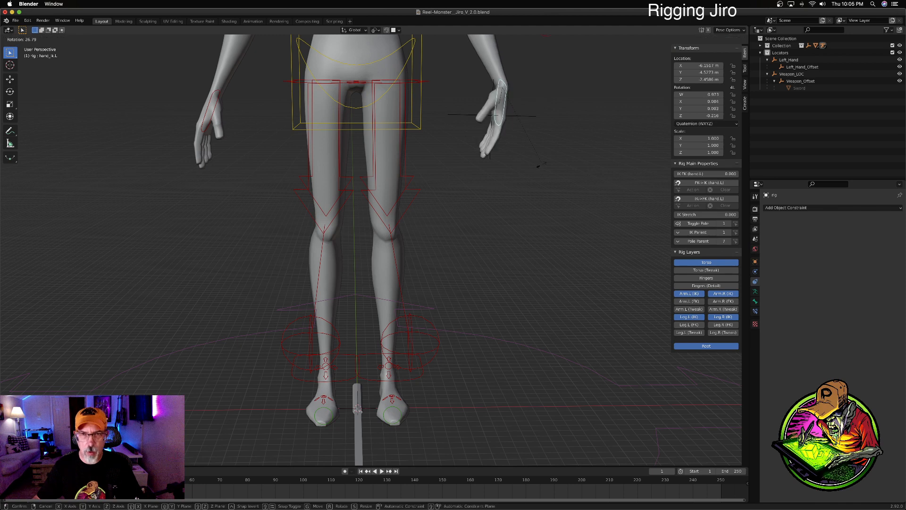
# Step: Move the Left_Hand_Offset locator away from the left hand, below it and toward the legs
pyautogui.click(793, 68)
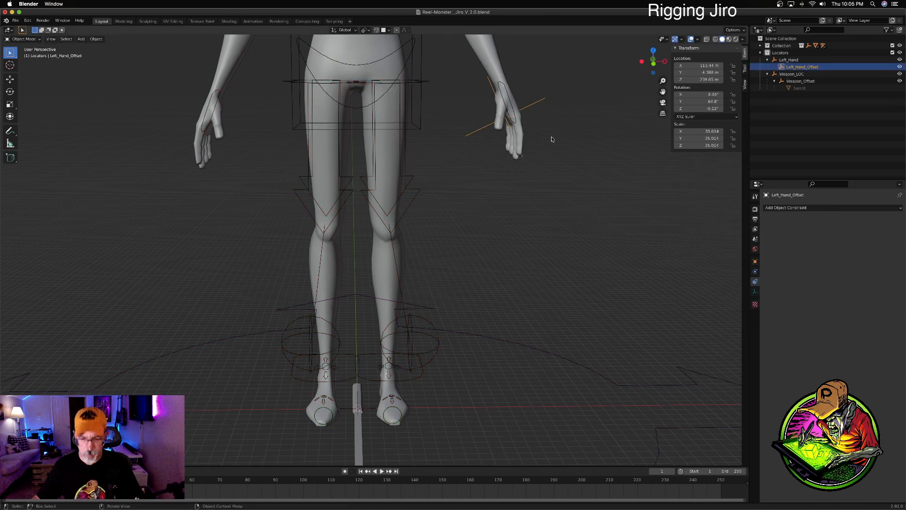
pyautogui.press('g')
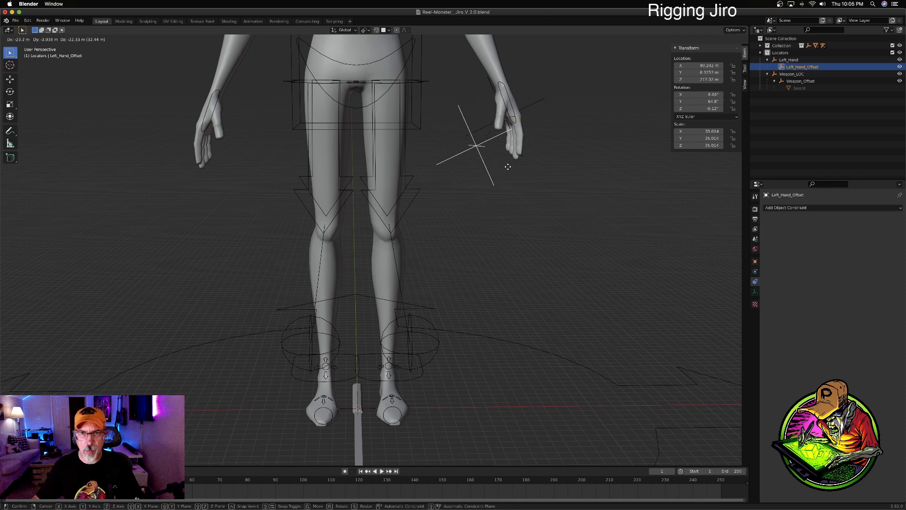
pyautogui.click(512, 196)
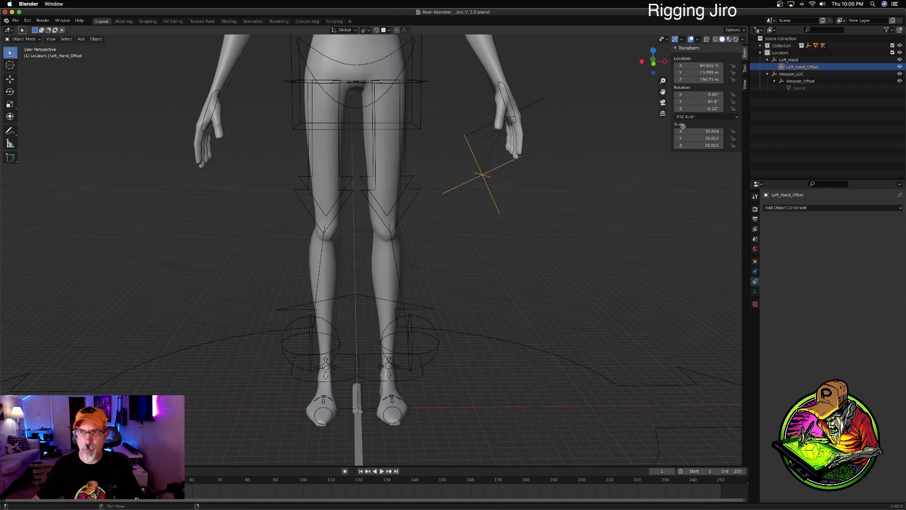
# Step: Test-move the left hand's IK control to check how the displaced Left_Hand_Offset follows, cancelling each move
pyautogui.click(788, 60)
pyautogui.click(510, 98)
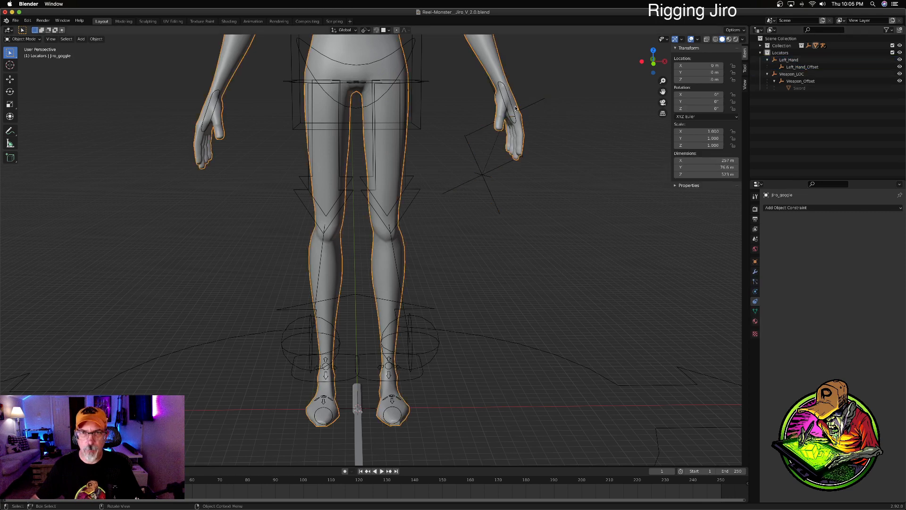
pyautogui.click(514, 107)
pyautogui.press('g')
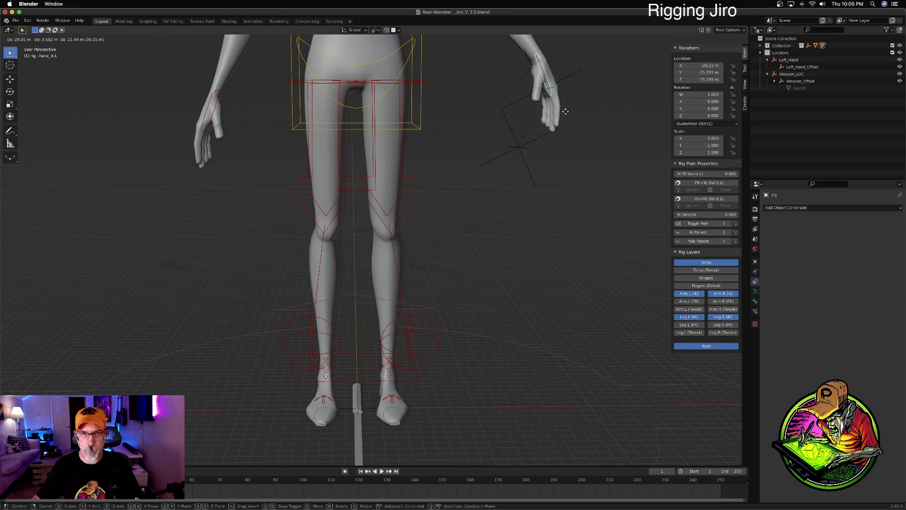
pyautogui.rightClick(526, 144)
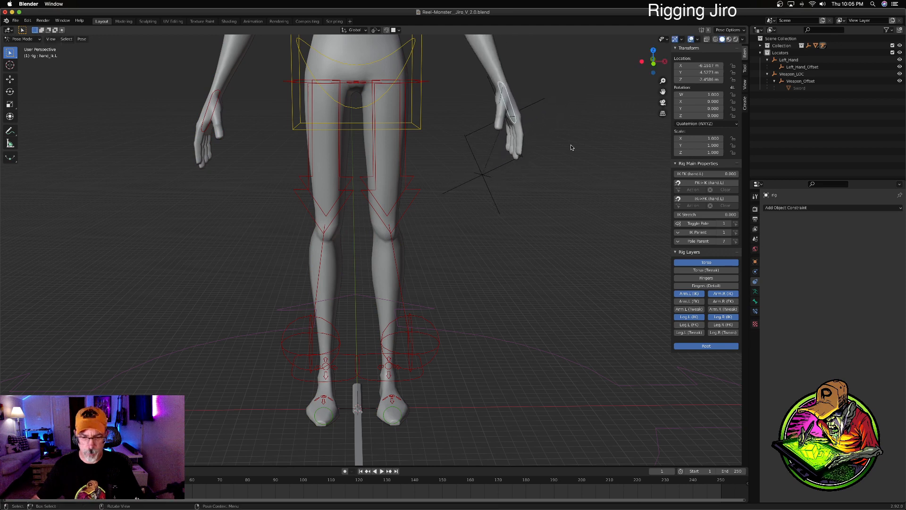
pyautogui.press('g')
pyautogui.rightClick(588, 87)
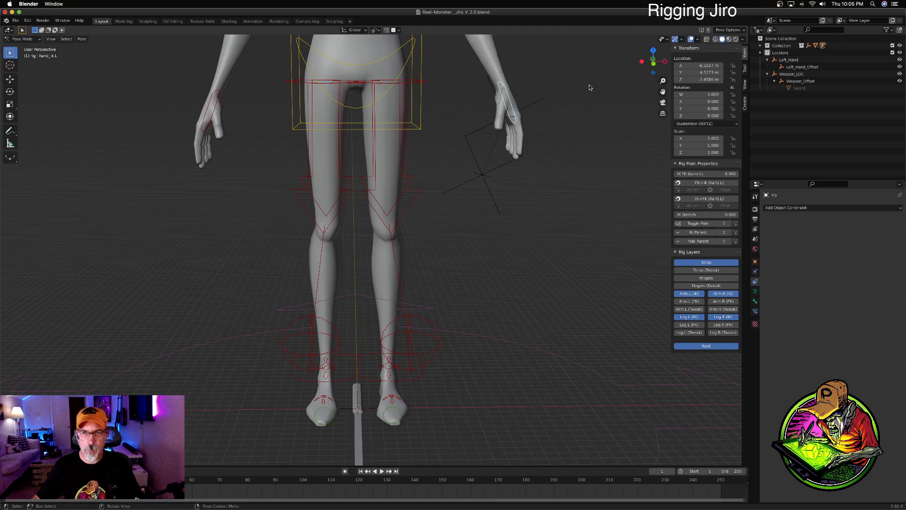
# Step: Undo the displacement of Left_Hand_Offset from the left hand
pyautogui.hotkey('ctrl', 'z')
pyautogui.hotkey('ctrl', 'z')
pyautogui.hotkey('ctrl', 'z')
pyautogui.hotkey('ctrl', 'z')
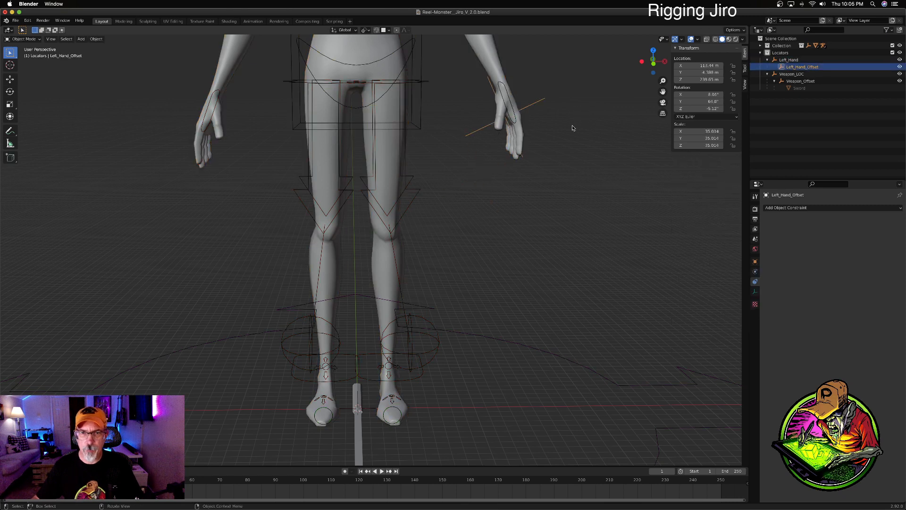
# Step: Parent Weapon_LOC to Left_Hand_Offset with the Object (Keep Transform) option
pyautogui.keyDown('shift'); pyautogui.click(791, 74); pyautogui.keyUp('shift')
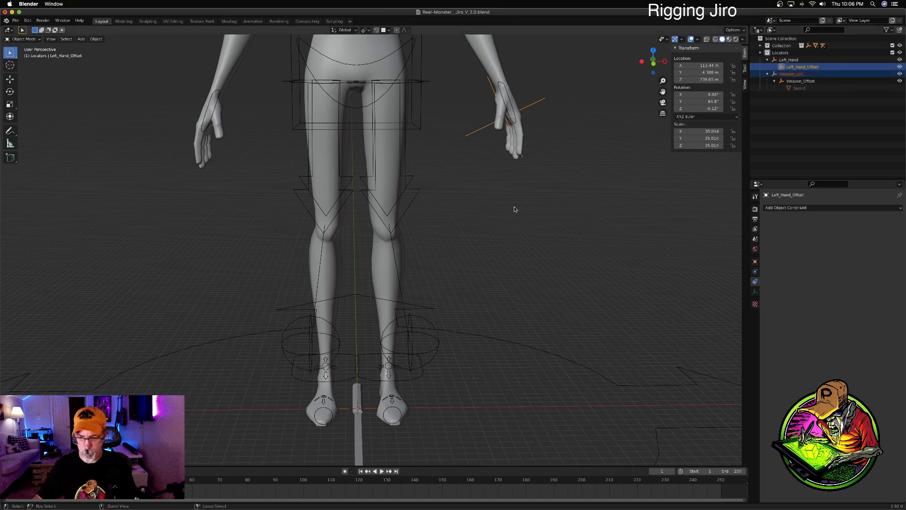
pyautogui.hotkey('ctrl', 'p')
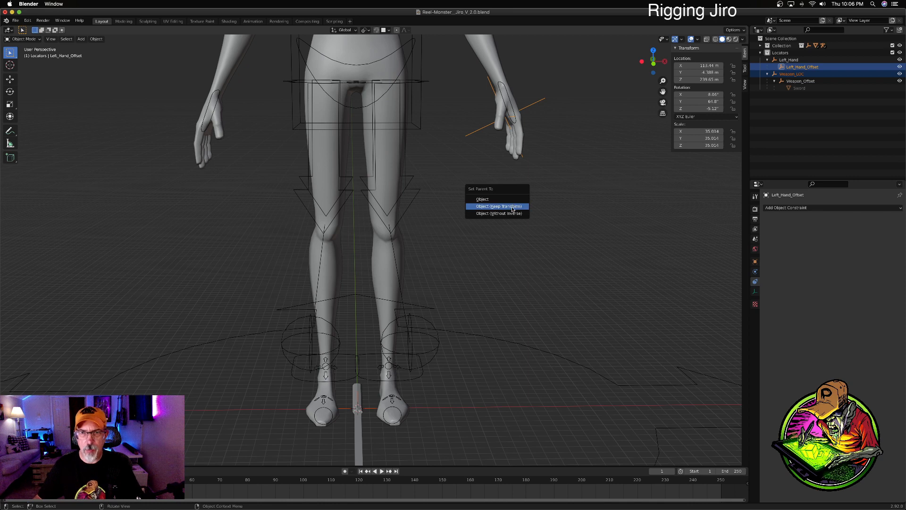
pyautogui.click(515, 207)
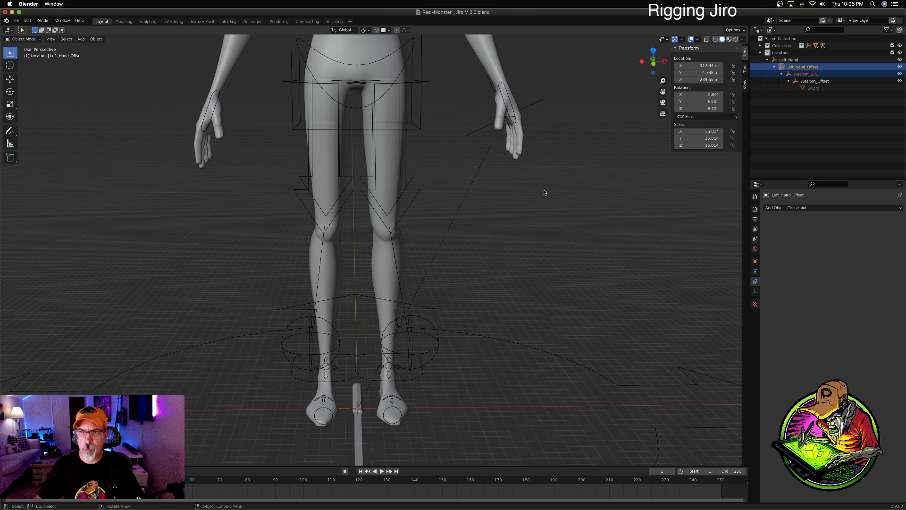
# Step: Test-move the left hand's IK control to see how the sword follows, and undo the parenting of Weapon_LOC
pyautogui.click(510, 104)
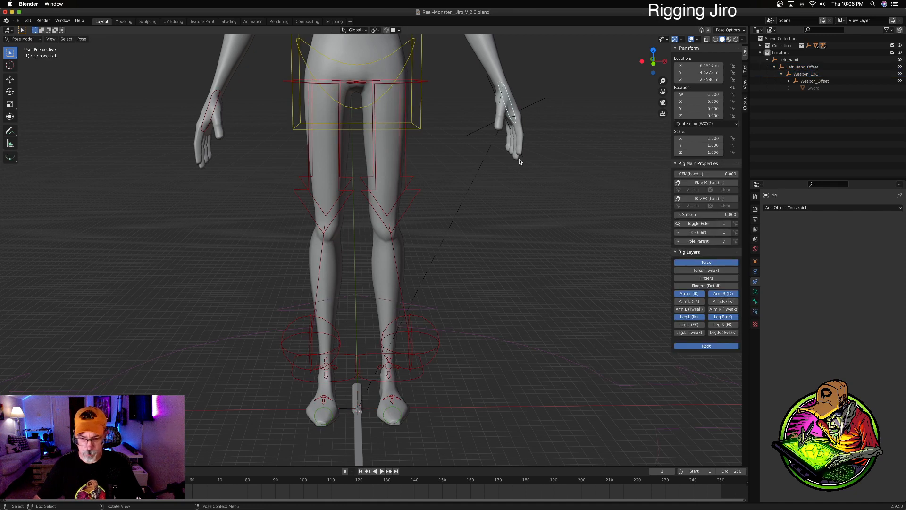
pyautogui.press('g')
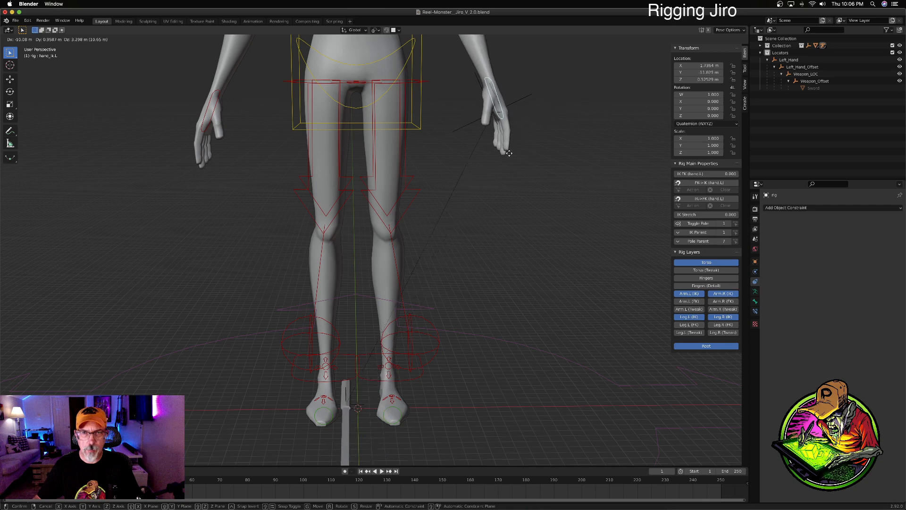
pyautogui.click(526, 149)
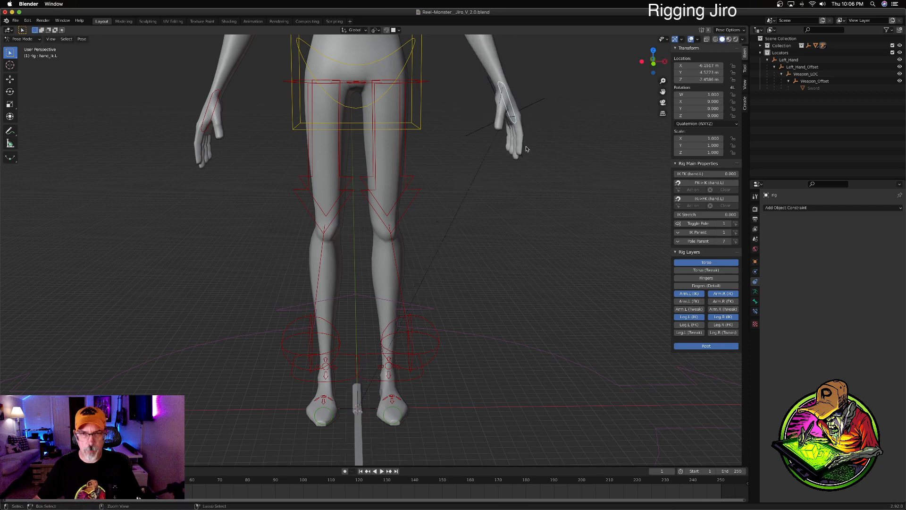
pyautogui.click(526, 148)
pyautogui.hotkey('ctrl', 'z')
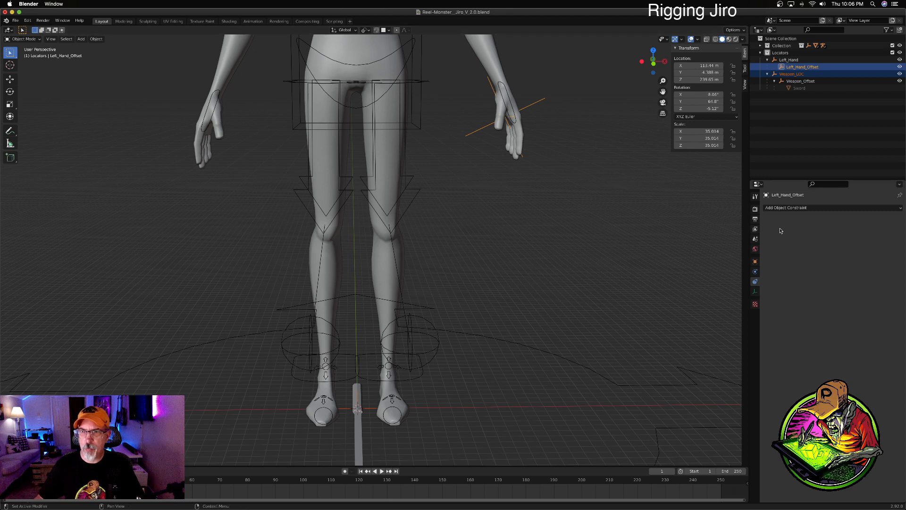
# Step: Select only Left_Hand_Offset and review the object constraint types available for it
pyautogui.click(816, 209)
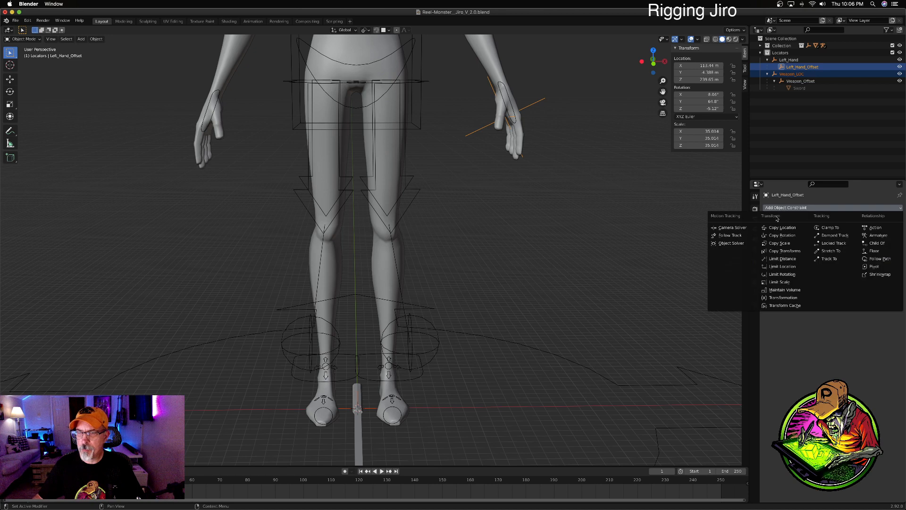
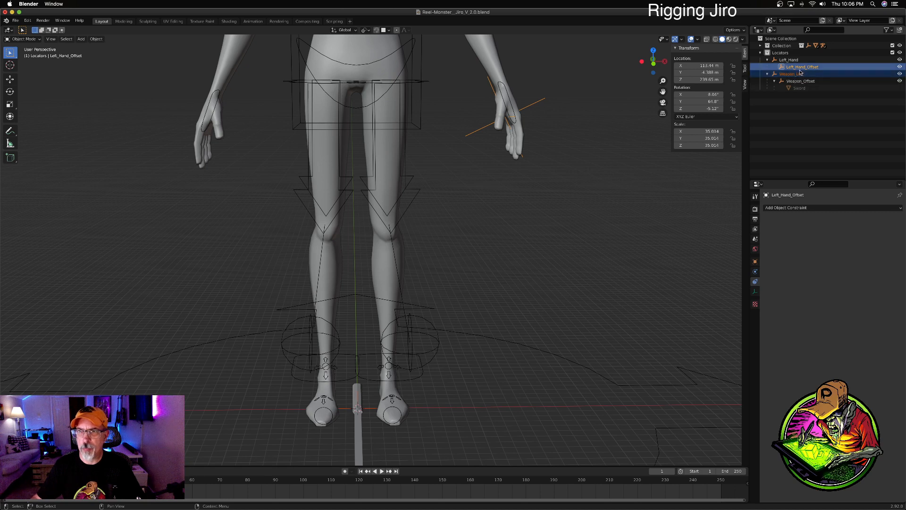
pyautogui.click(803, 68)
pyautogui.click(809, 209)
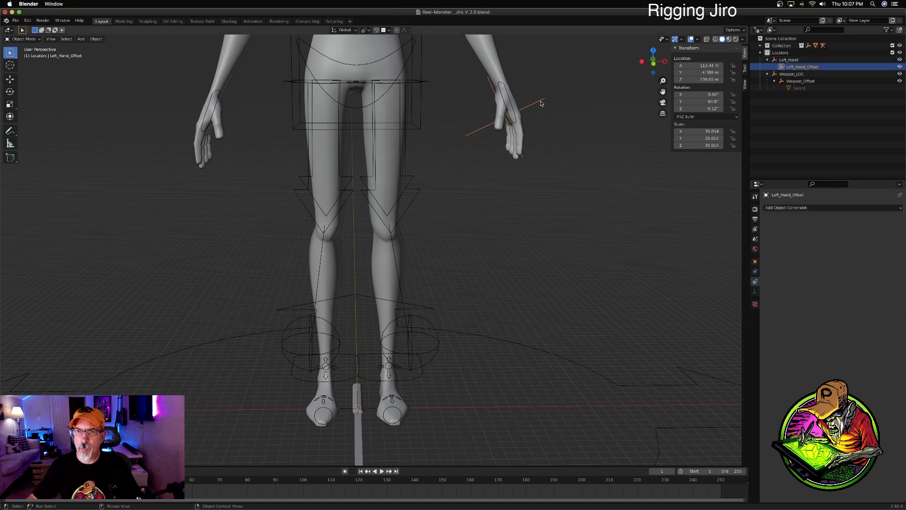
# Step: Apply Left_Hand_Offset's scale and transfer its transforms with All Transforms to Deltas
pyautogui.hotkey('ctrl', 'a')
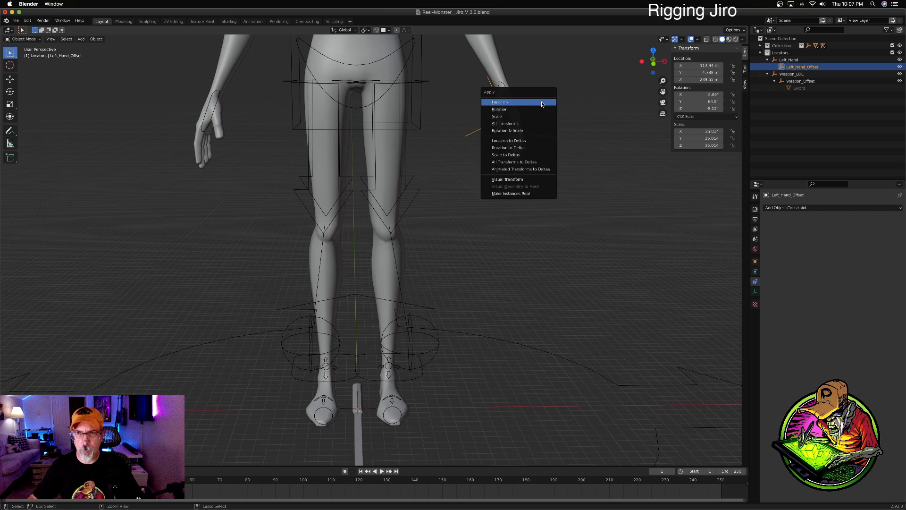
pyautogui.click(542, 116)
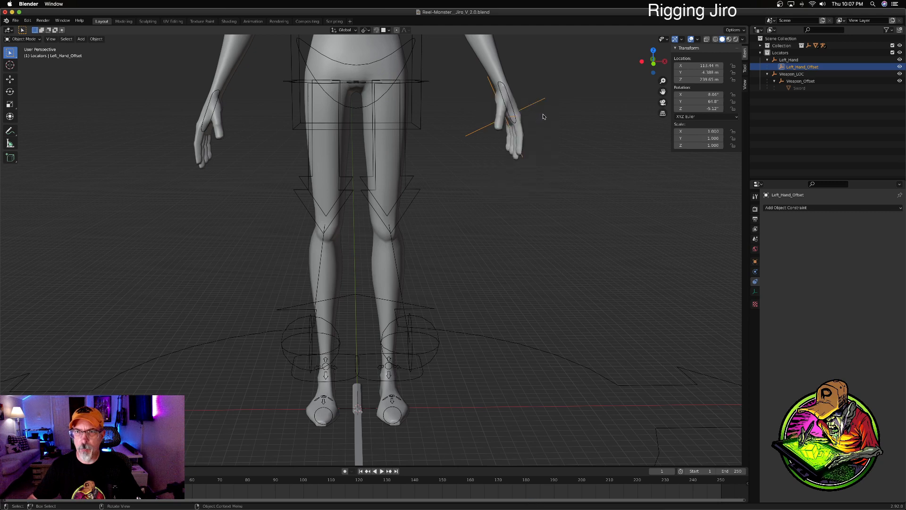
pyautogui.hotkey('ctrl', 'a')
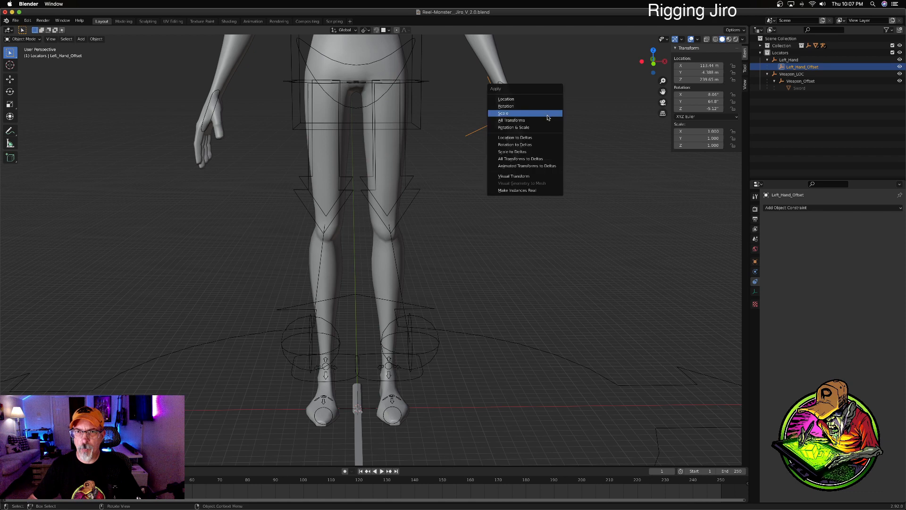
pyautogui.click(546, 160)
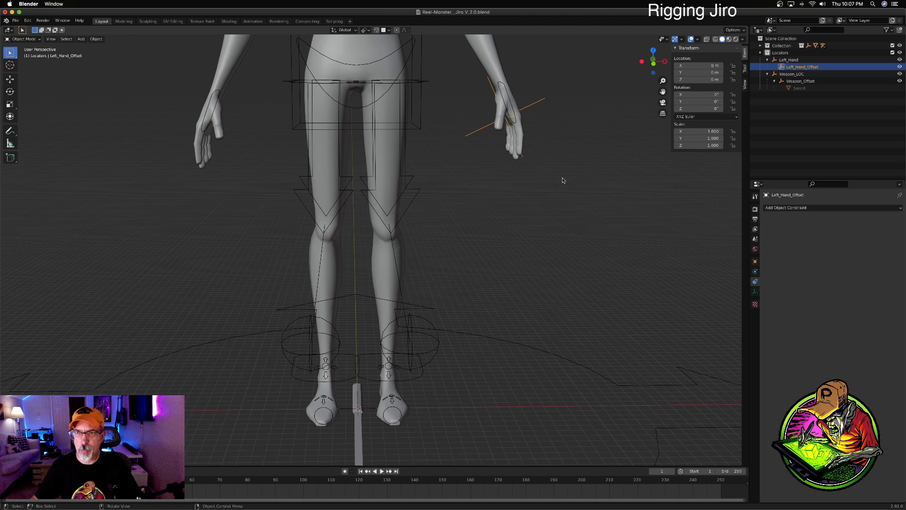
# Step: Check Left_Hand's transform values and test-move the left hand's IK control, cancelling the move
pyautogui.click(797, 62)
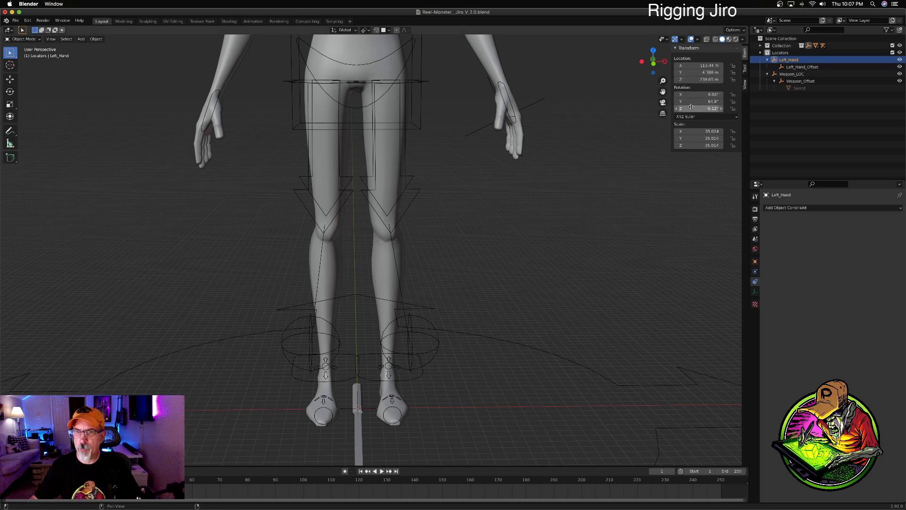
pyautogui.click(508, 100)
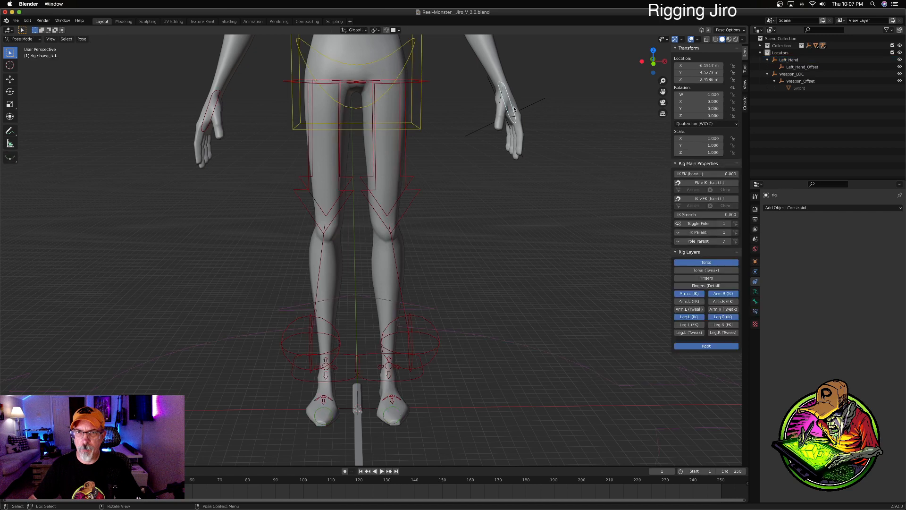
pyautogui.press('g')
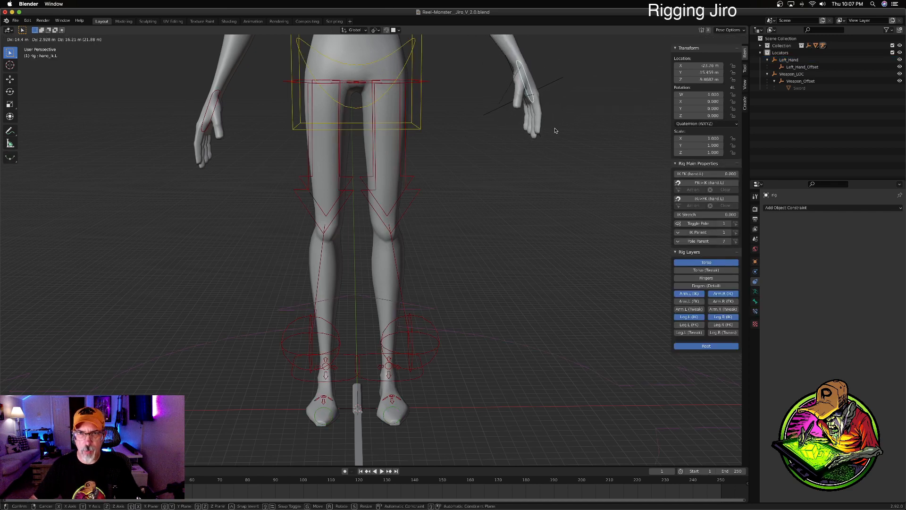
pyautogui.rightClick(553, 129)
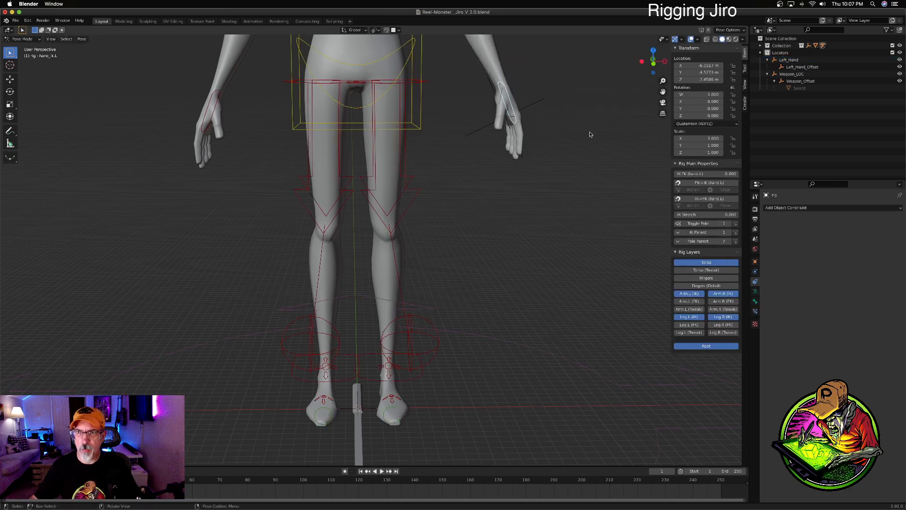
pyautogui.click(788, 60)
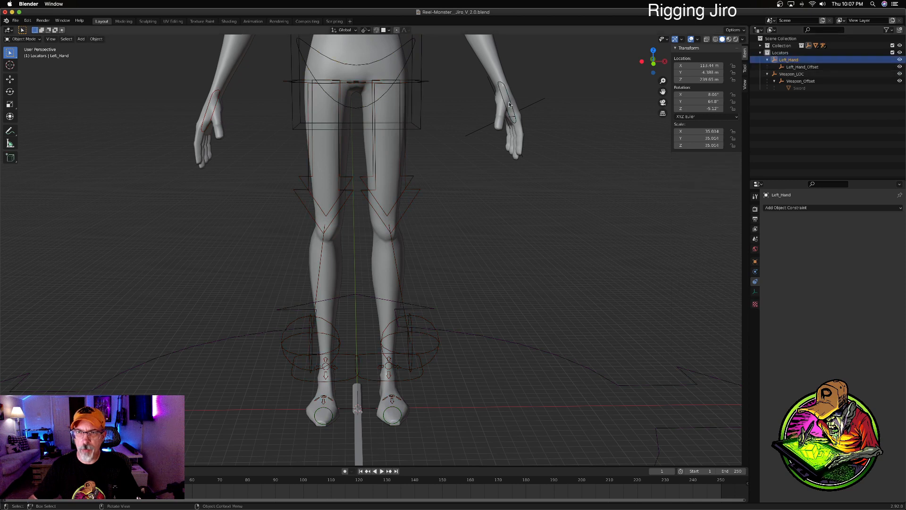
# Step: Move Left_Hand_Offset off the left hand, slightly below it and toward the legs
pyautogui.click(802, 66)
pyautogui.press('g')
pyautogui.click(465, 163)
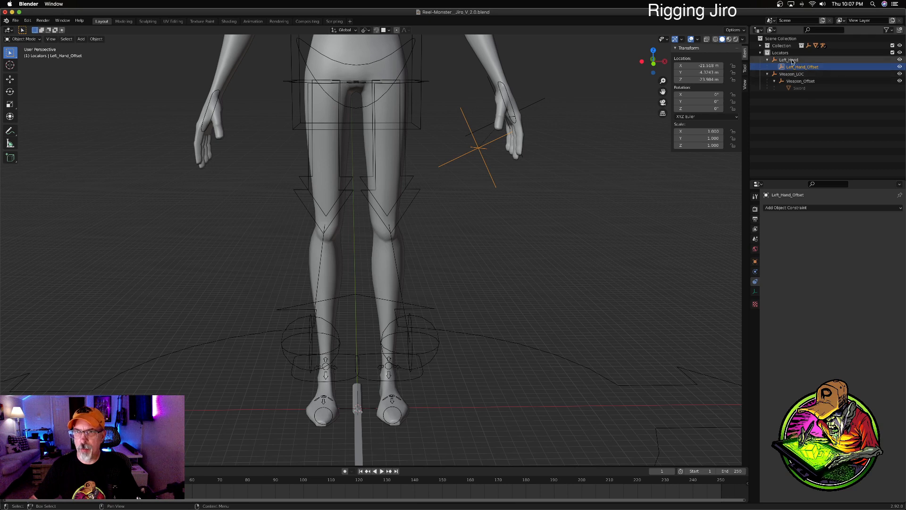
# Step: Test-move and test-rotate the left hand's IK control, cancelling both transforms and undoing the selection changes
pyautogui.click(513, 109)
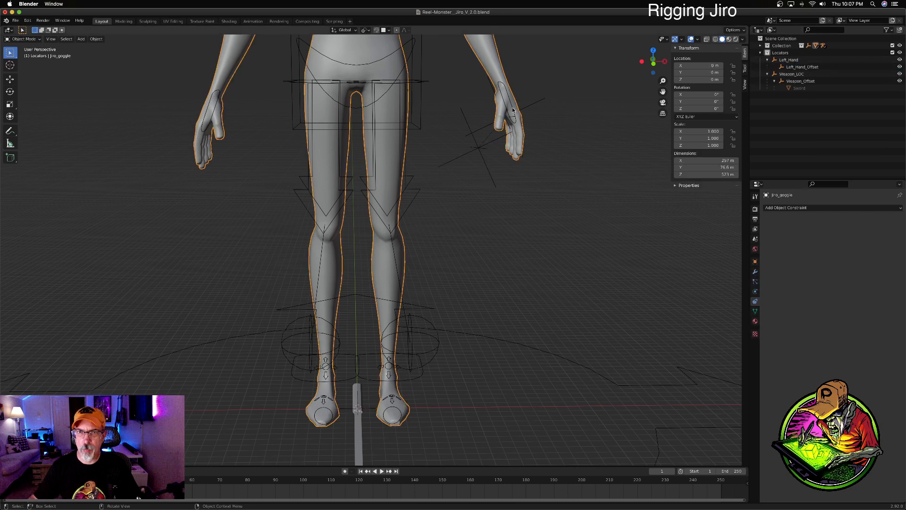
pyautogui.click(513, 109)
pyautogui.press('g')
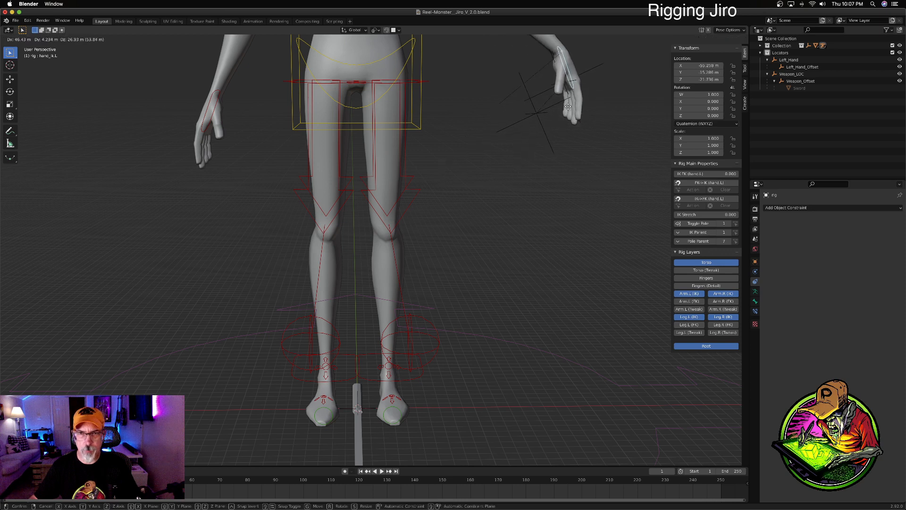
pyautogui.rightClick(515, 139)
pyautogui.press('r')
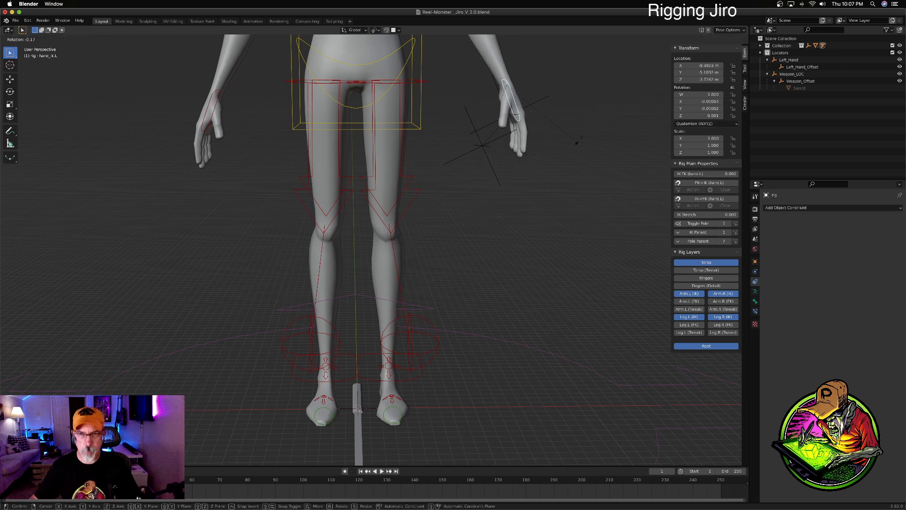
pyautogui.rightClick(600, 96)
pyautogui.press('super+z')
pyautogui.press('super+z')
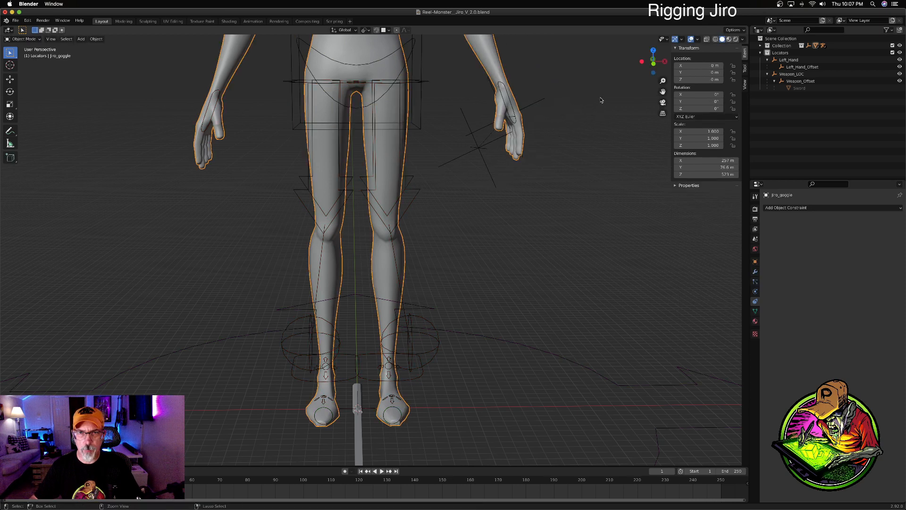
# Step: Reset Left_Hand_Offset's X, Y and Z location to 0 so it returns to the left hand
pyautogui.click(482, 157)
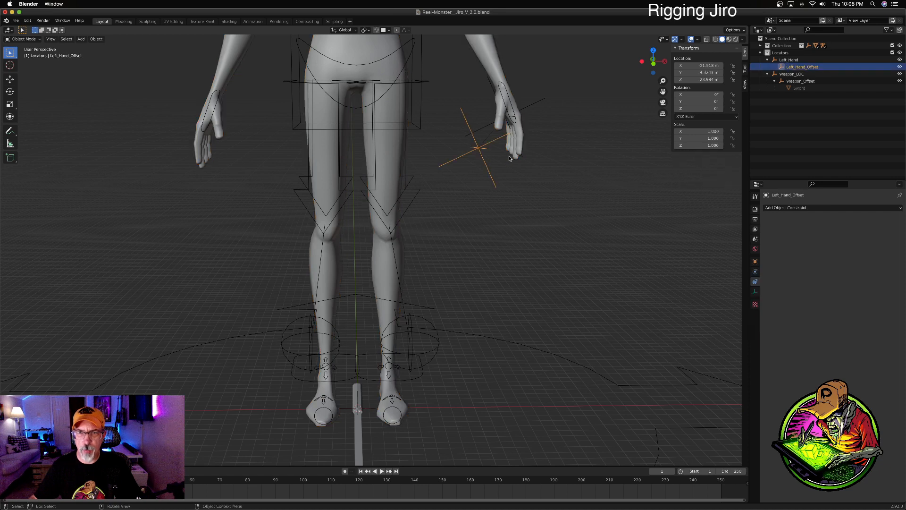
pyautogui.moveTo(712, 66); pyautogui.dragTo(712, 76)
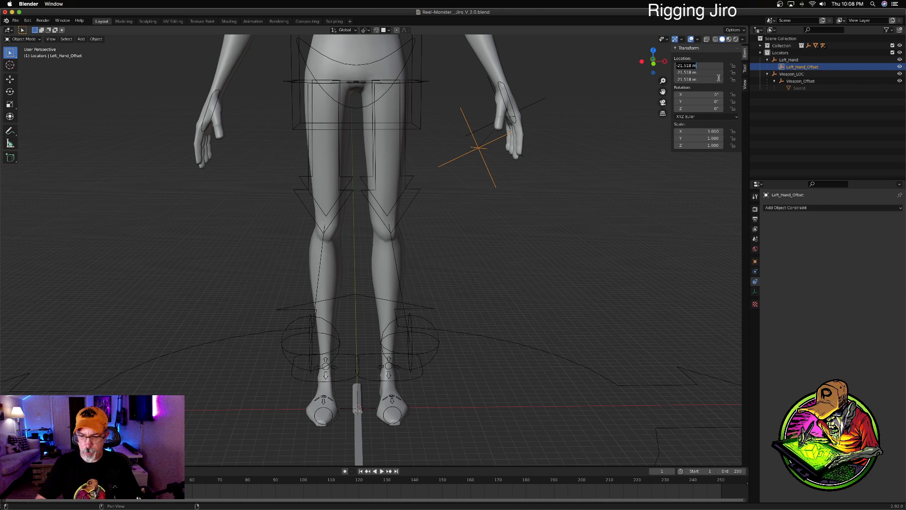
pyautogui.write('0')
pyautogui.press('Return')
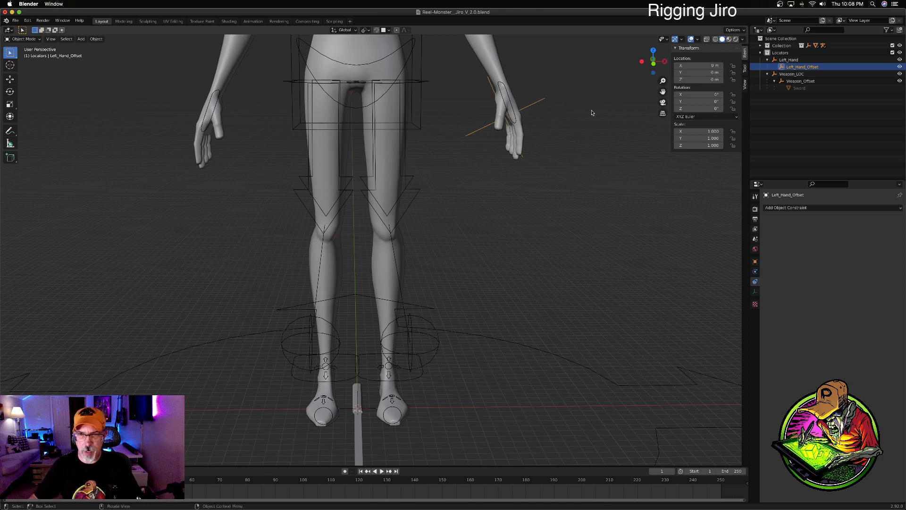
pyautogui.moveTo(555, 136); pyautogui.dragTo(509, 205, button='middle')
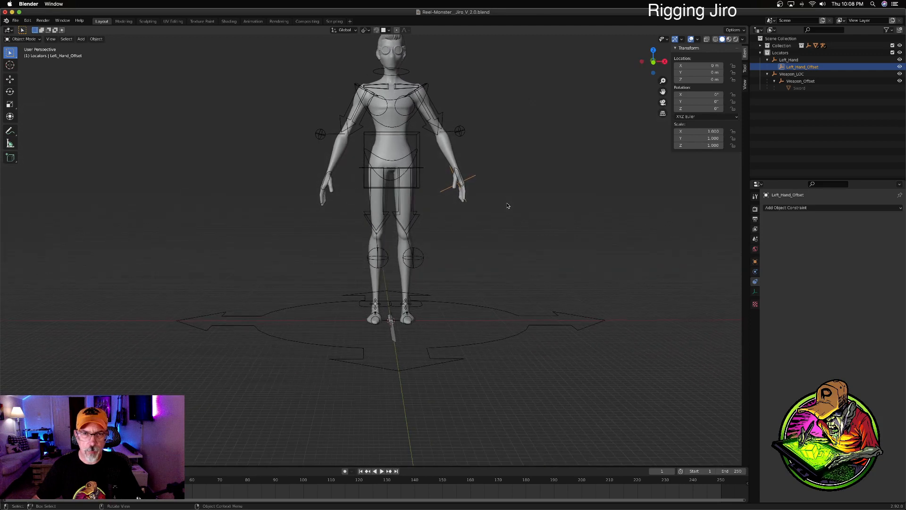
# Step: Add a Copy Transforms constraint to Weapon_LOC and review the objects available as its target
pyautogui.click(810, 75)
pyautogui.click(805, 209)
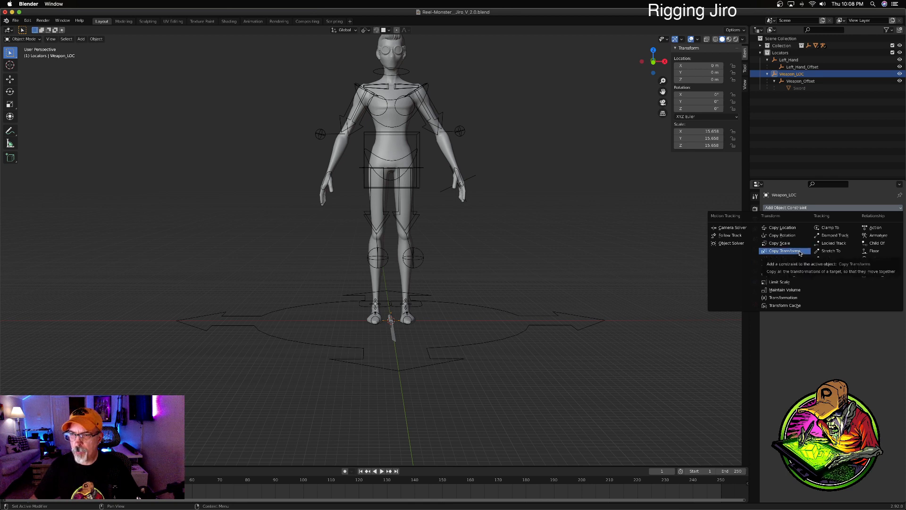
pyautogui.click(784, 251)
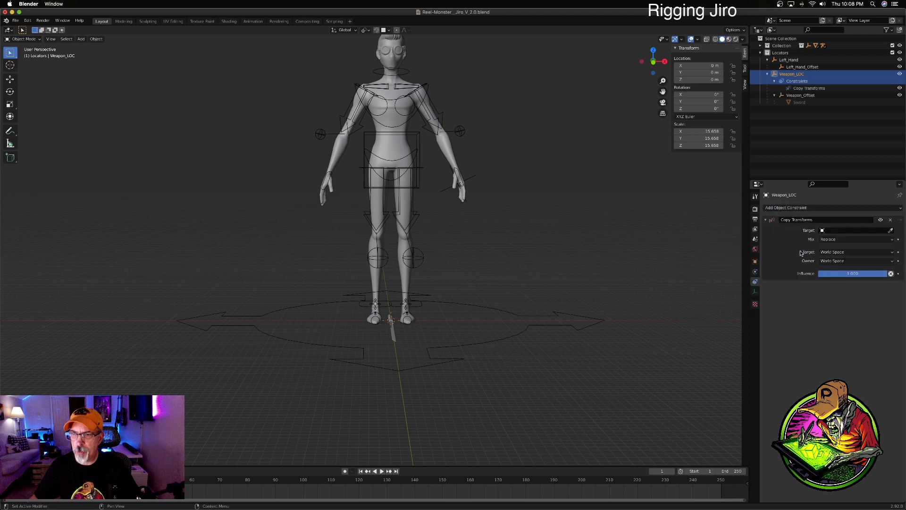
pyautogui.click(822, 231)
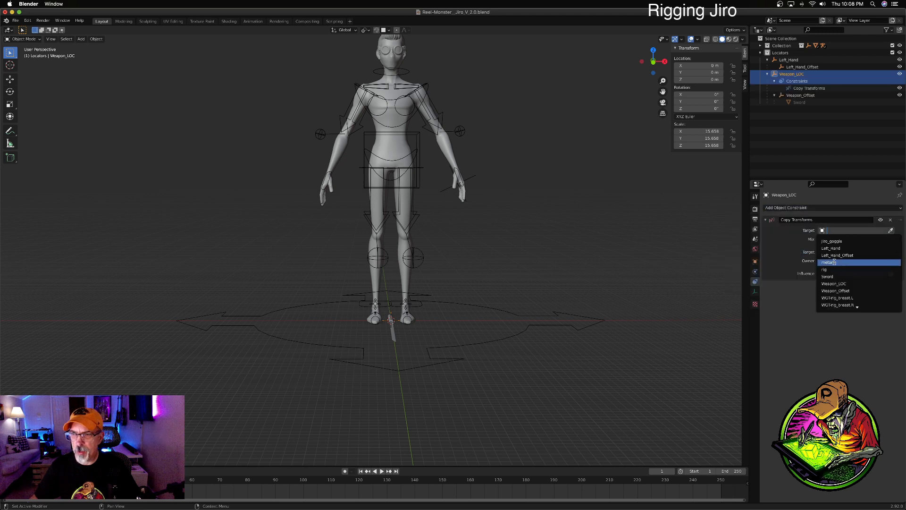
pyautogui.click(853, 283)
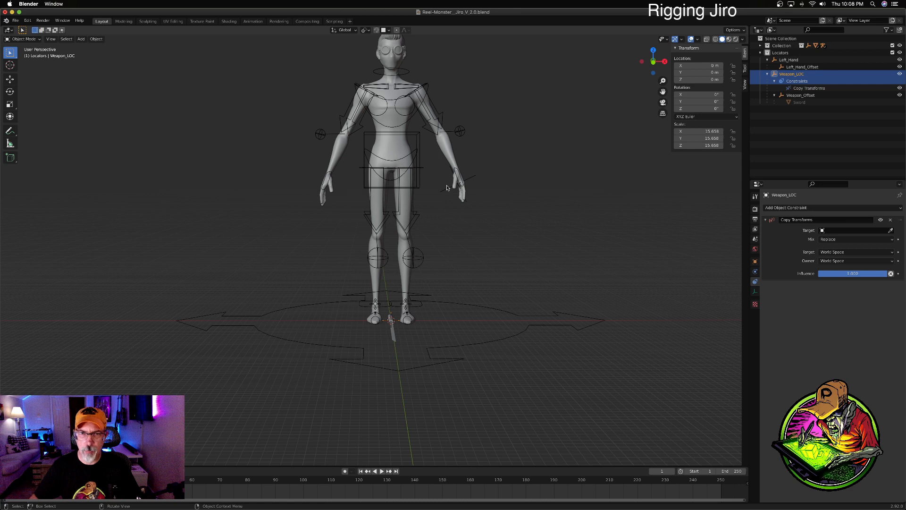
# Step: Test-move the left hand's IK control, cancelling the move, and remove Weapon_LOC's Copy Transforms constraint
pyautogui.click(461, 174)
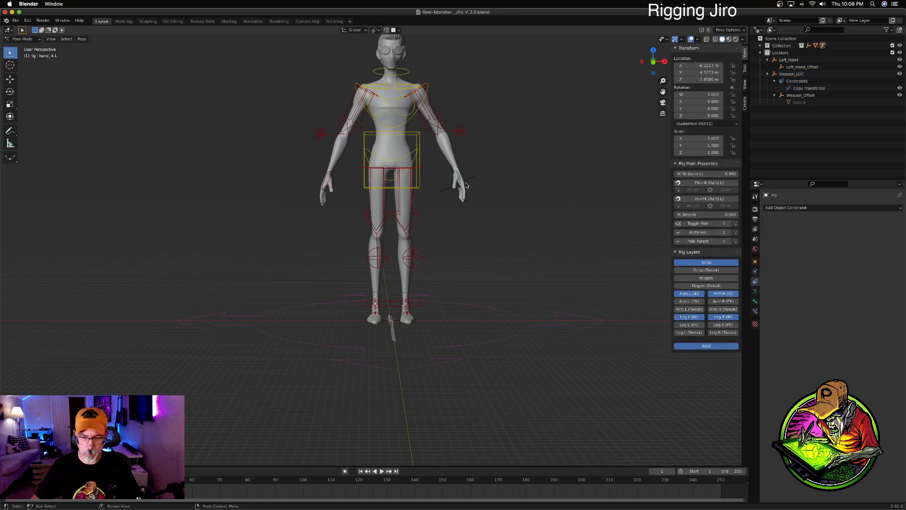
pyautogui.press('g')
pyautogui.rightClick(480, 175)
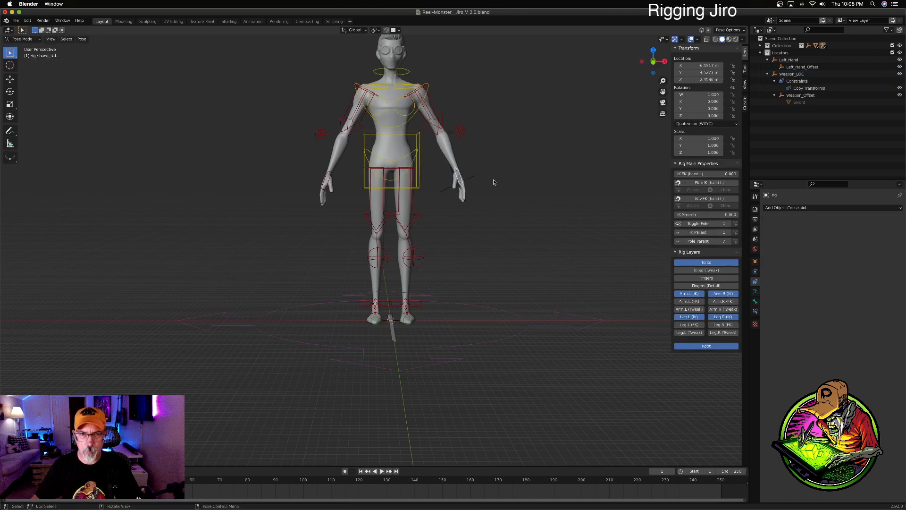
pyautogui.press('super+z')
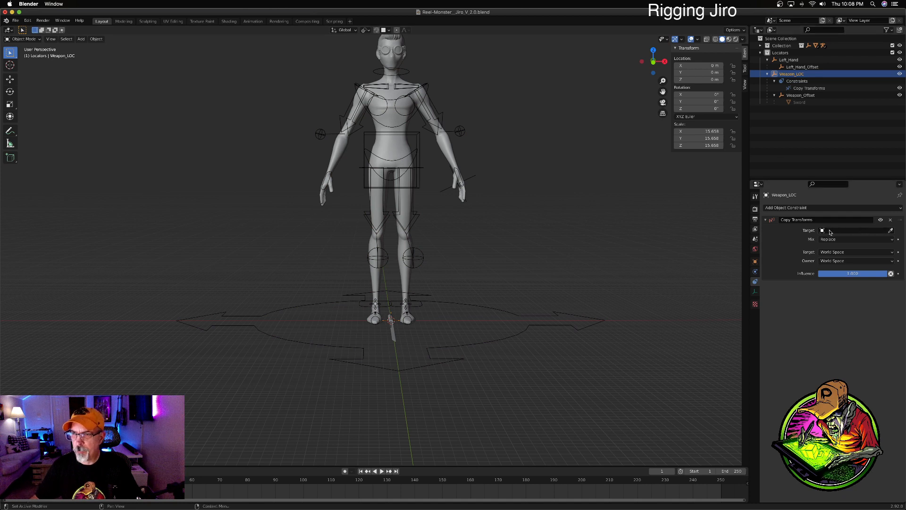
pyautogui.click(891, 221)
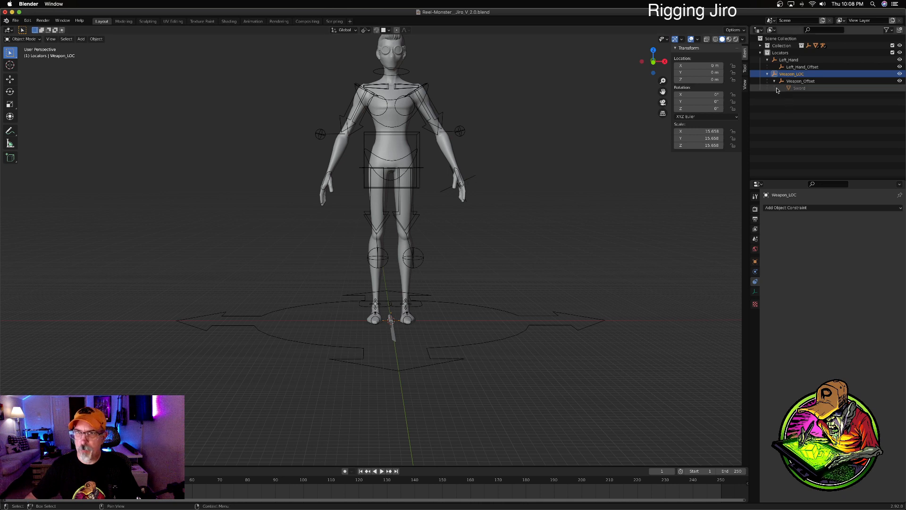
# Step: Select Left_Hand and Weapon_LOC together, with Weapon_LOC as the active object
pyautogui.click(804, 70)
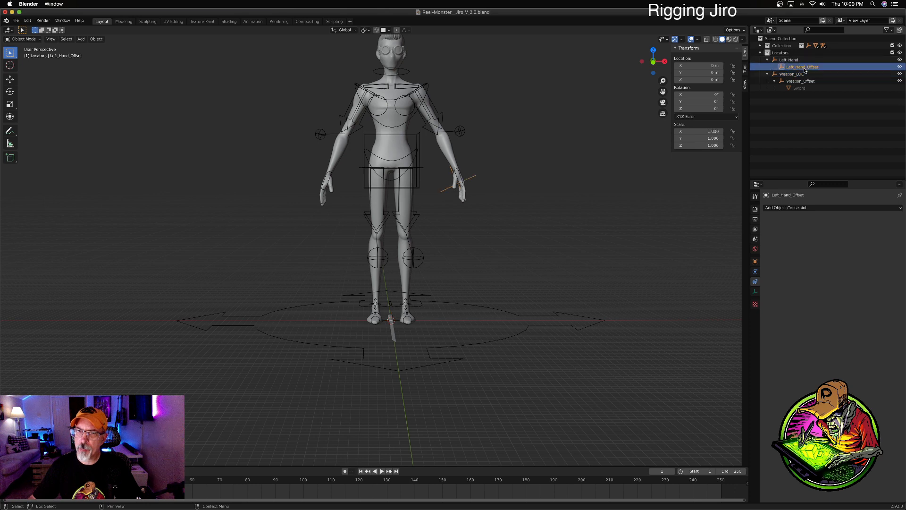
pyautogui.click(801, 60)
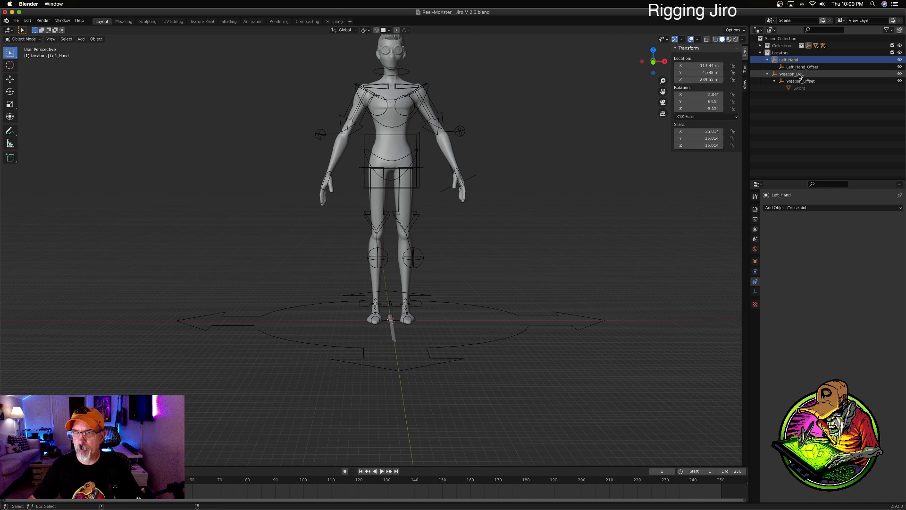
pyautogui.click(797, 74)
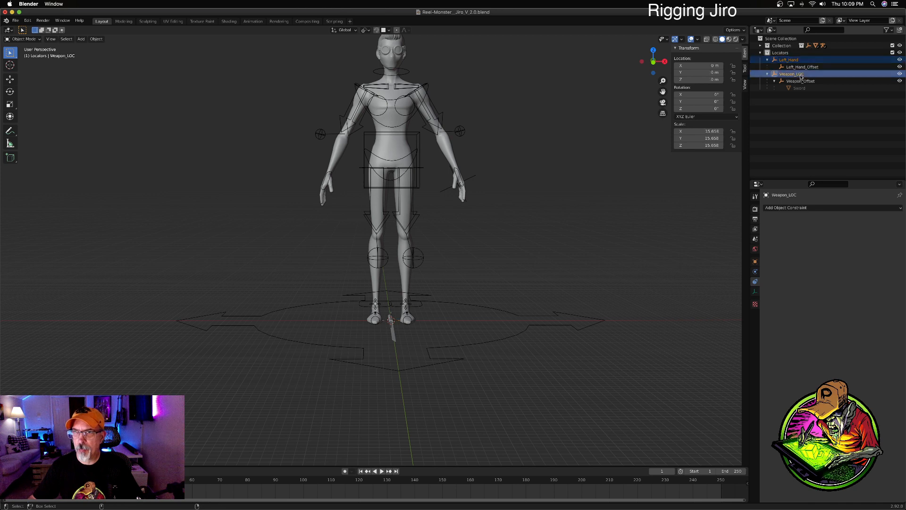
# Step: Try a Transformation constraint on Weapon_LOC with Sword as its target, undoing the target choice and removing the constraint
pyautogui.click(793, 208)
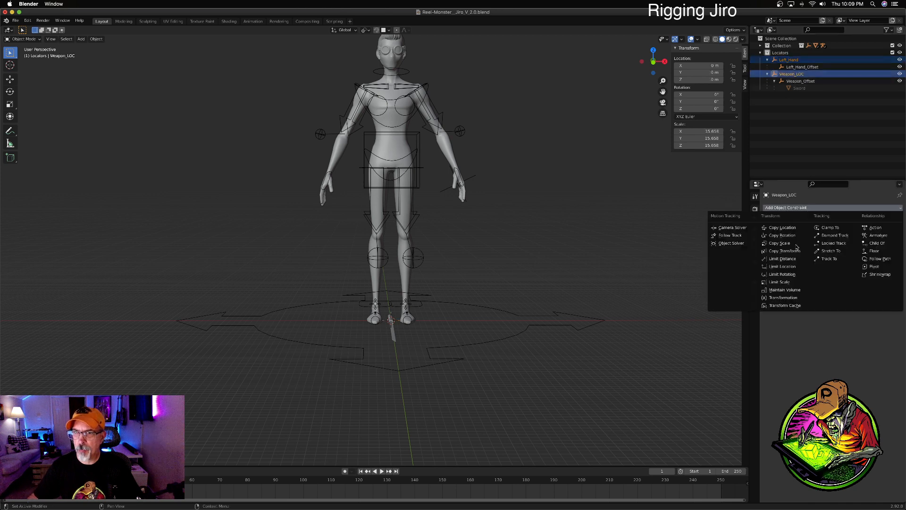
pyautogui.click(796, 297)
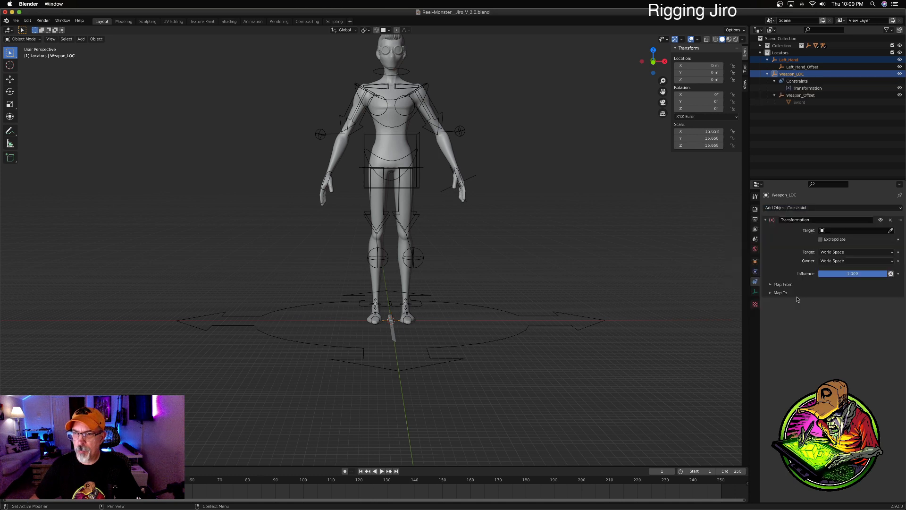
pyautogui.click(823, 231)
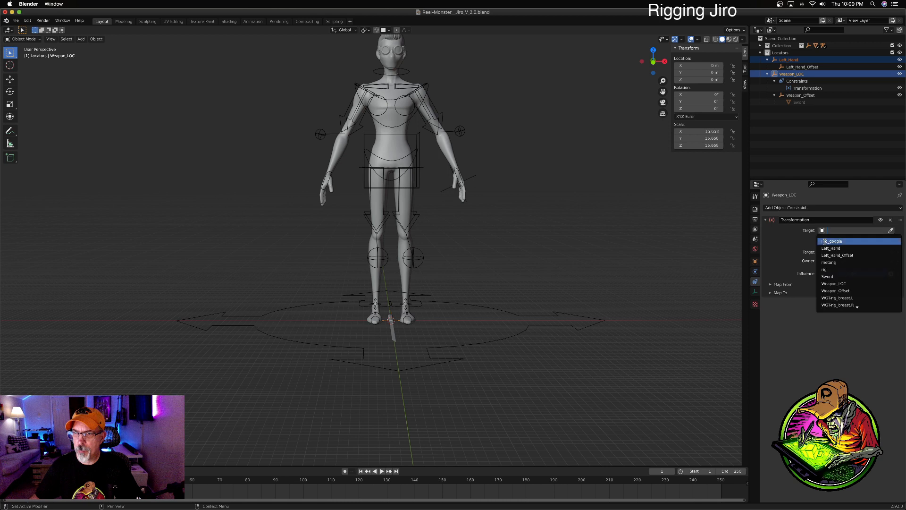
pyautogui.click(833, 276)
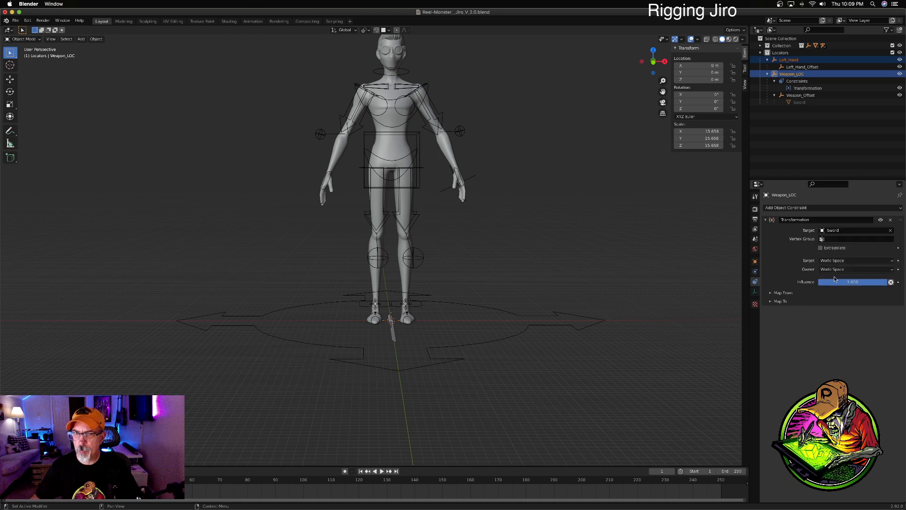
pyautogui.hotkey('ctrl', 'z')
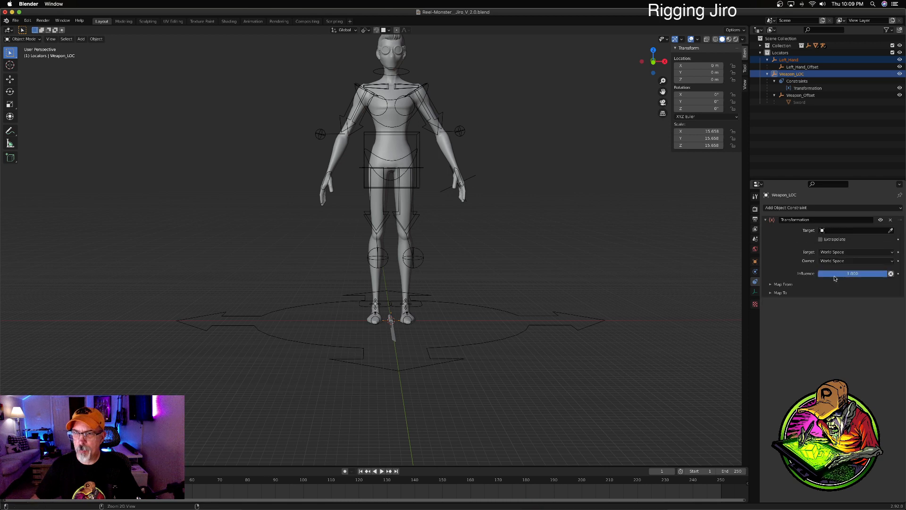
pyautogui.click(891, 220)
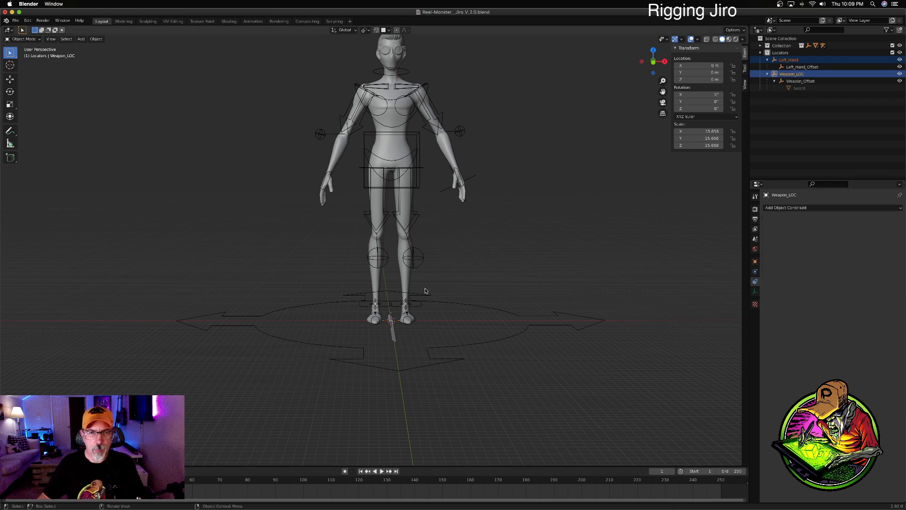
# Step: Add a Copy Transforms constraint to Weapon_LOC, try Left_Hand as its target and undo that target choice
pyautogui.click(816, 208)
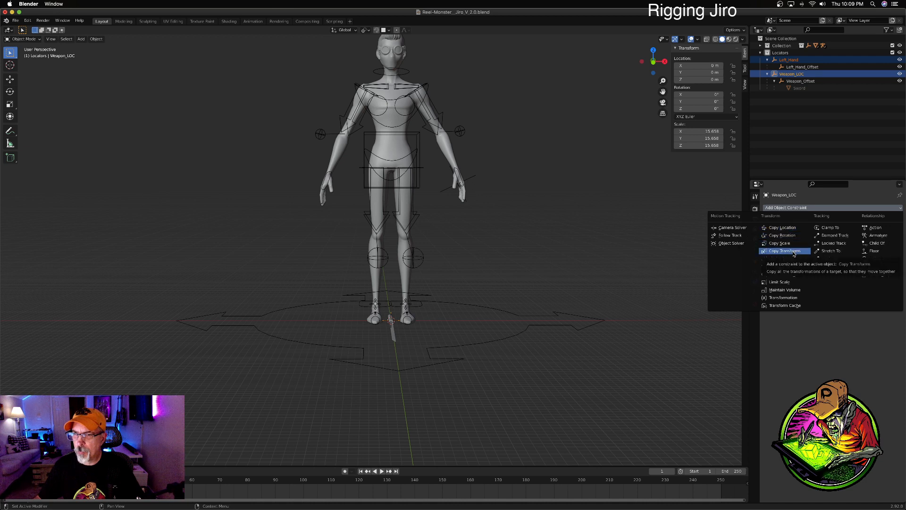
pyautogui.click(785, 251)
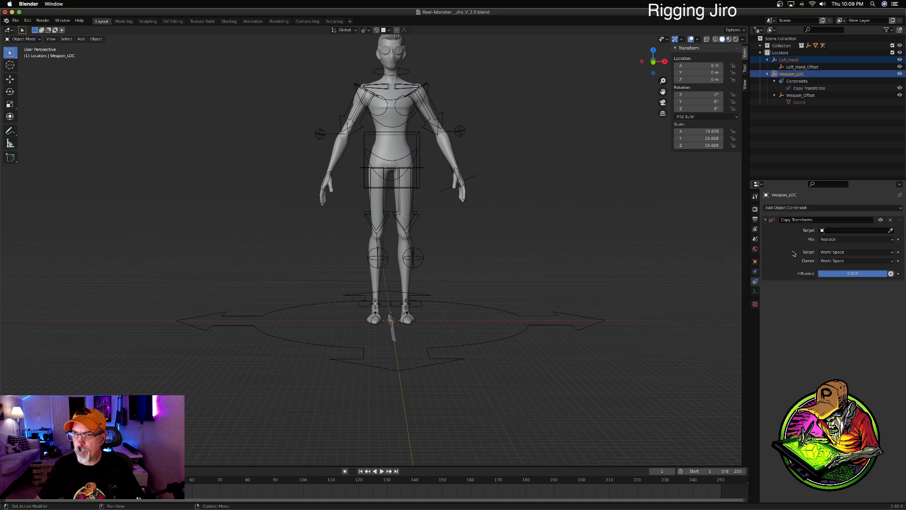
pyautogui.click(824, 230)
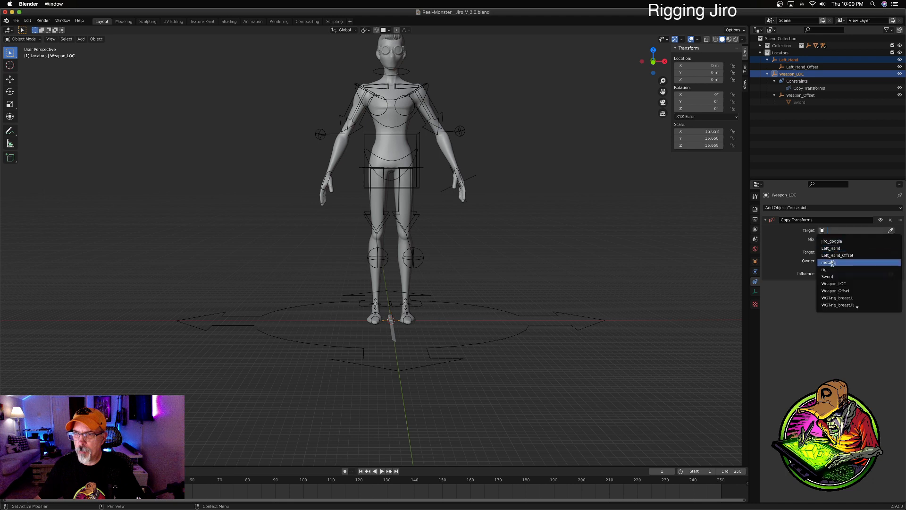
pyautogui.click(842, 248)
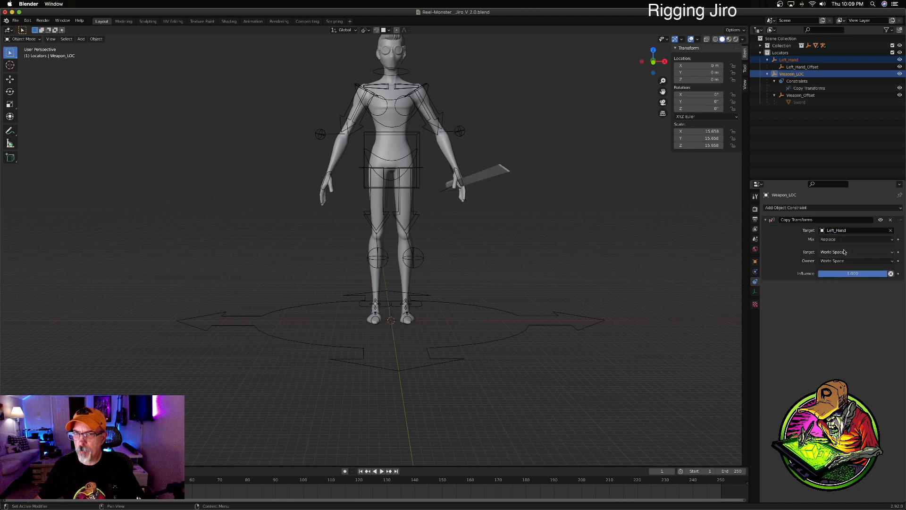
pyautogui.moveTo(564, 247)
pyautogui.mouseDown(button='middle')
pyautogui.moveTo(511, 243)
pyautogui.moveTo(562, 232)
pyautogui.mouseUp(button='middle')
pyautogui.hotkey('ctrl', 'z')
# Step: Select only Left_Hand and apply its transforms, zeroing its location and rotation and resetting its scale to 1
pyautogui.click(788, 59)
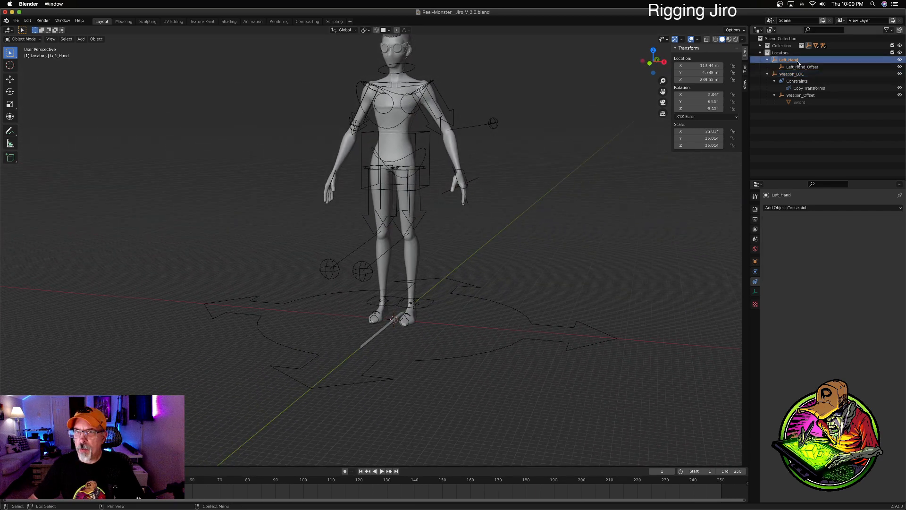
pyautogui.hotkey('ctrl', 'a')
pyautogui.click(587, 183)
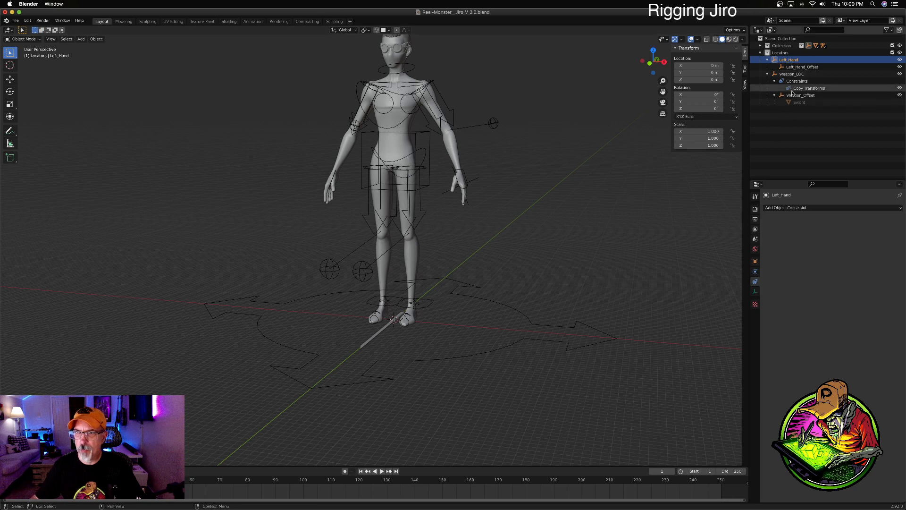
# Step: Add a Copy Transforms constraint to Left_Hand, try Weapon_LOC as its target and undo that target choice
pyautogui.click(791, 208)
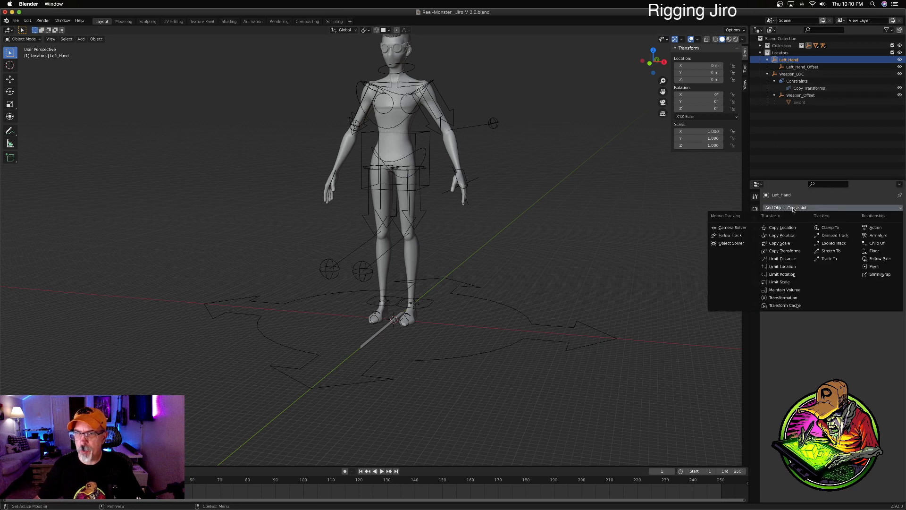
pyautogui.click(792, 252)
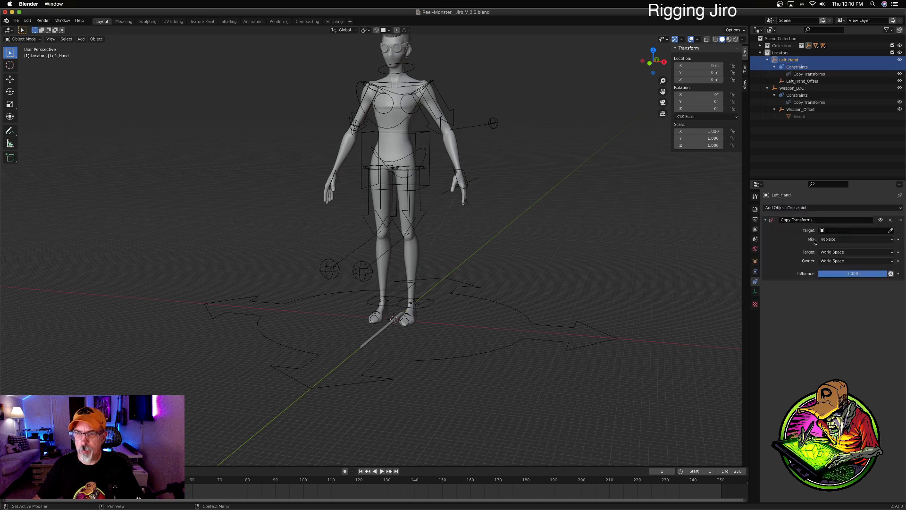
pyautogui.click(830, 230)
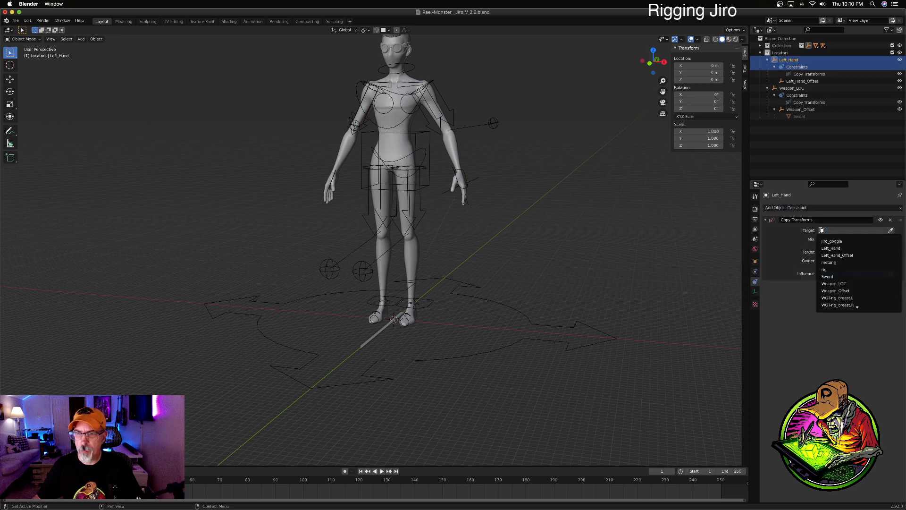
pyautogui.click(836, 283)
pyautogui.hotkey('ctrl', 'z')
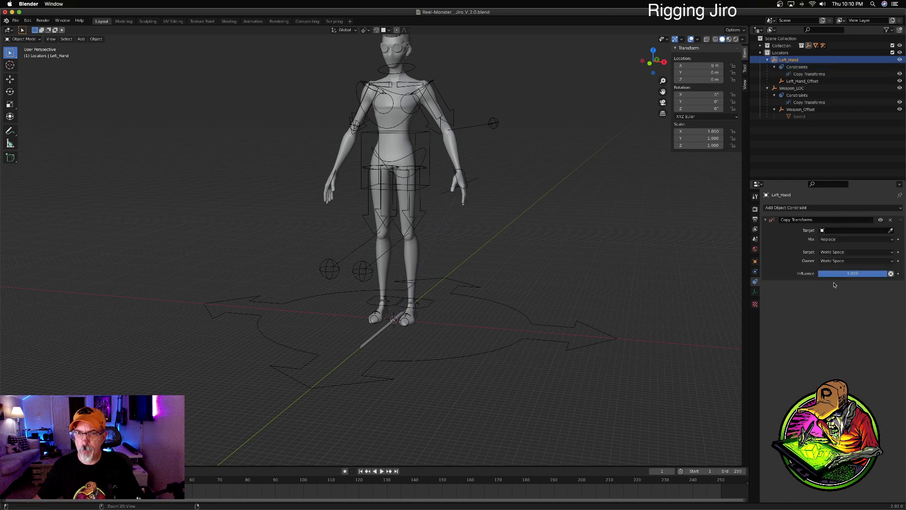
# Step: Undo adding Left_Hand's Copy Transforms constraint, and set Left_Hand as the target of Weapon_LOC's Copy Transforms constraint
pyautogui.hotkey('ctrl', 'z')
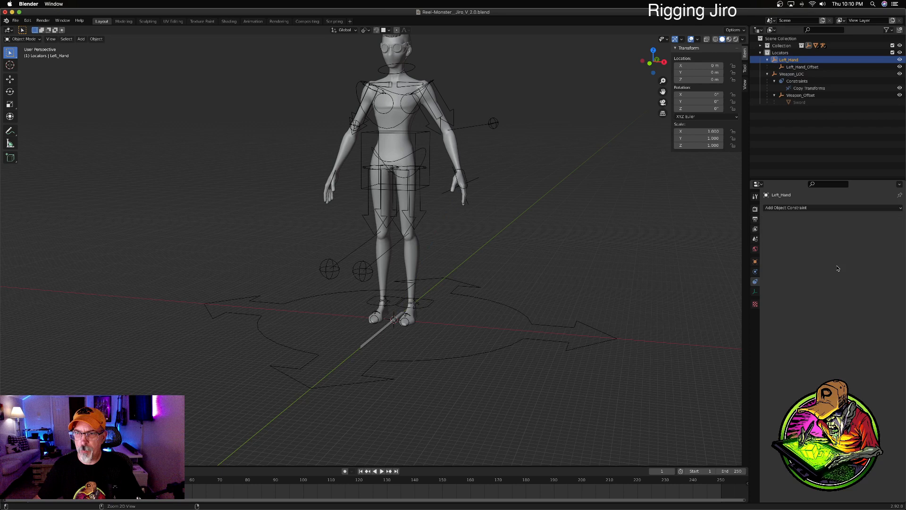
pyautogui.click(800, 74)
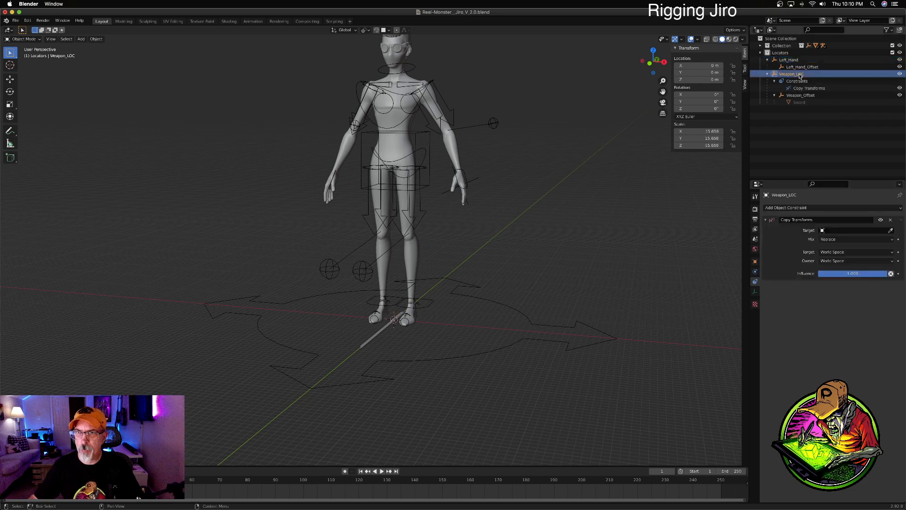
pyautogui.click(822, 230)
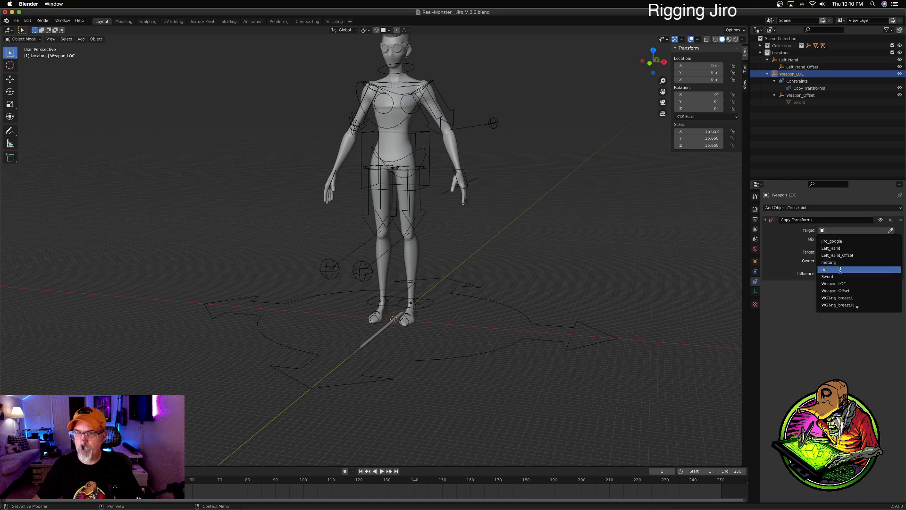
pyautogui.click(845, 249)
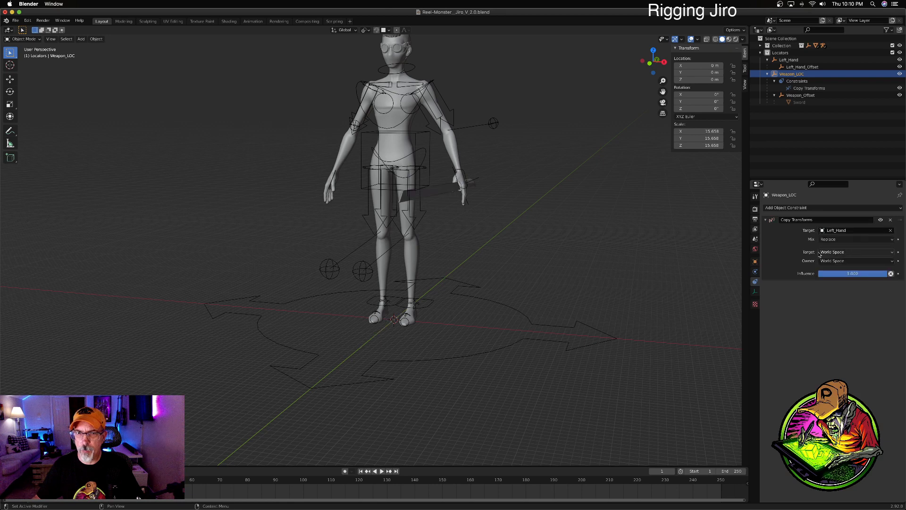
pyautogui.moveTo(593, 228); pyautogui.dragTo(552, 231, button='middle')
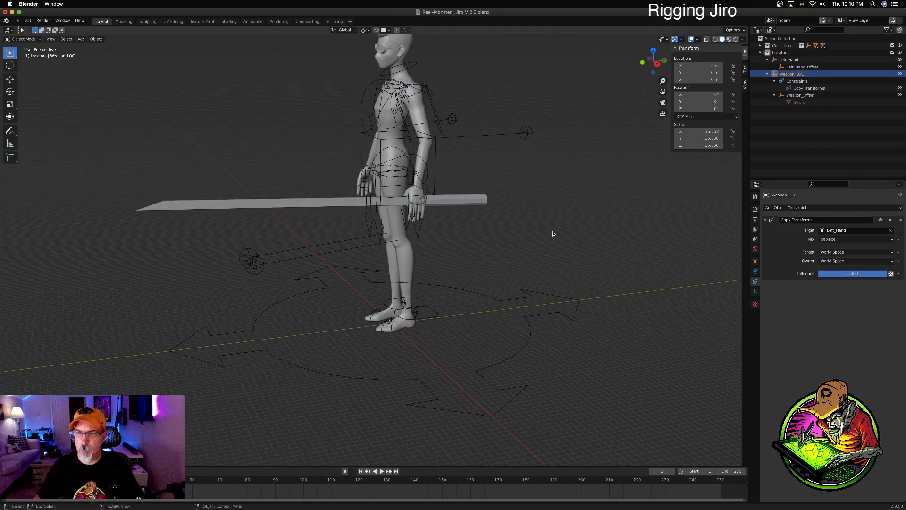
# Step: Try the Before Original and After Original mix modes on Weapon_LOC's Copy Transforms constraint, returning the mix to Replace
pyautogui.click(837, 240)
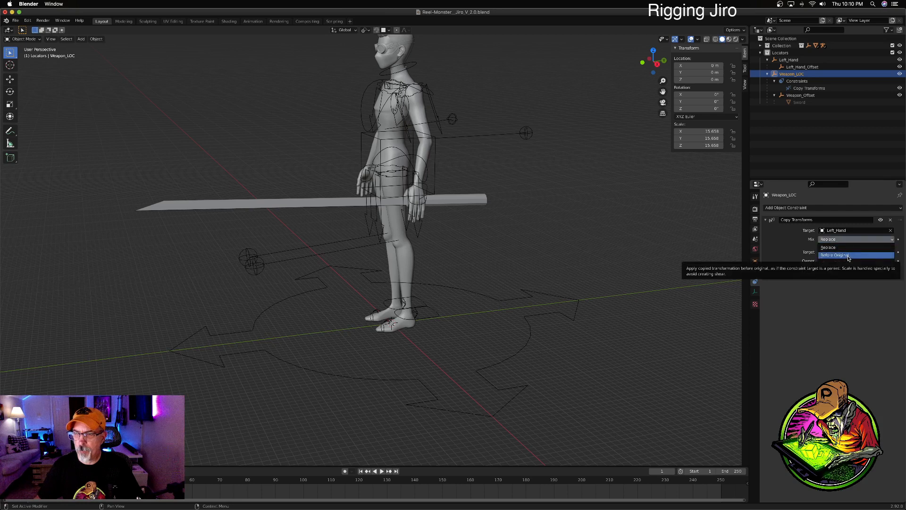
pyautogui.click(848, 255)
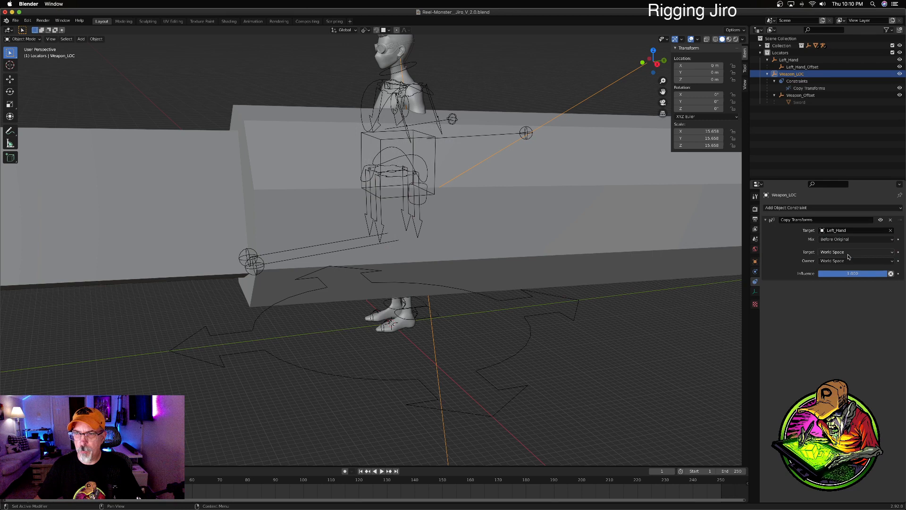
pyautogui.click(851, 240)
pyautogui.click(846, 263)
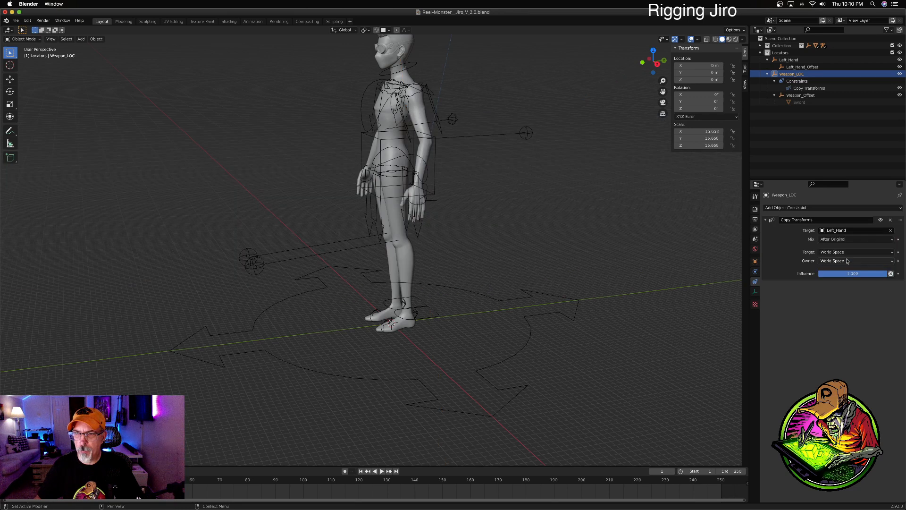
pyautogui.click(845, 240)
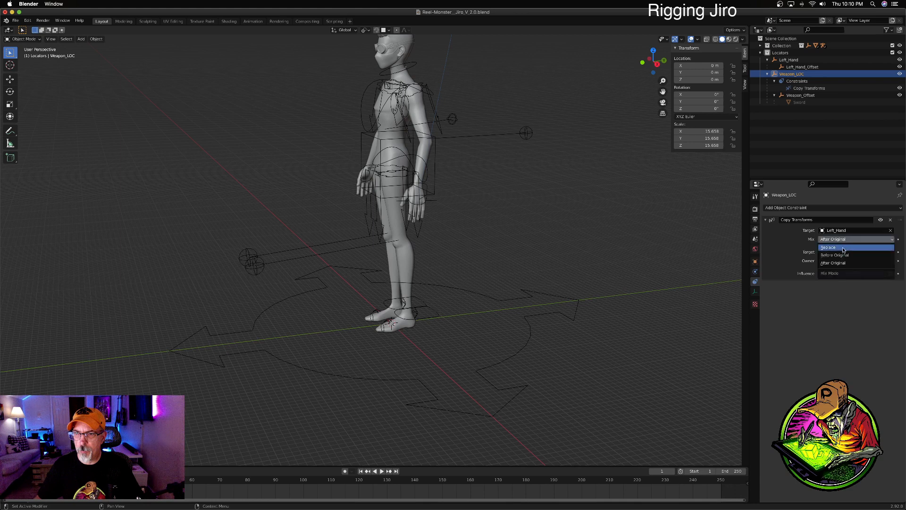
pyautogui.click(844, 249)
# Step: Lower the influence of Weapon_LOC's Copy Transforms constraint to 0, check the other locators, and remove the constraint
pyautogui.moveTo(511, 219); pyautogui.dragTo(542, 218, button='middle')
pyautogui.moveTo(876, 274); pyautogui.dragTo(796, 278)
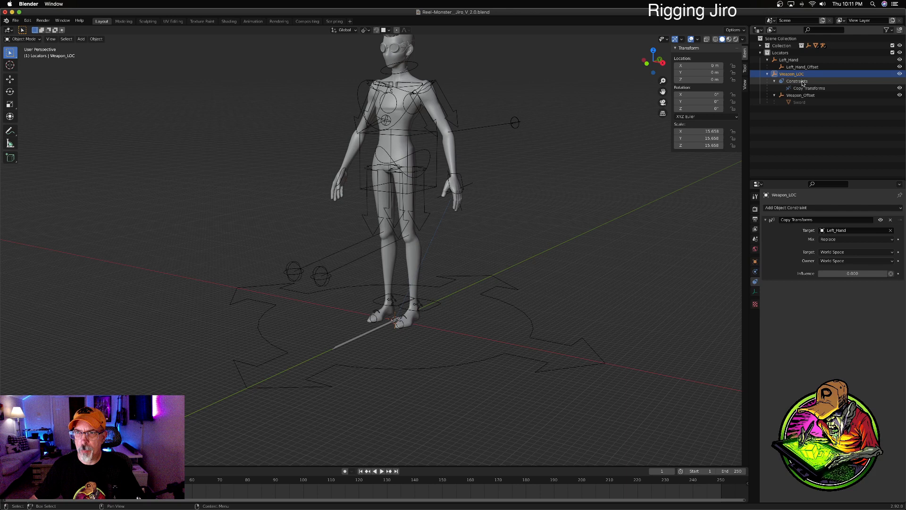
pyautogui.click(804, 96)
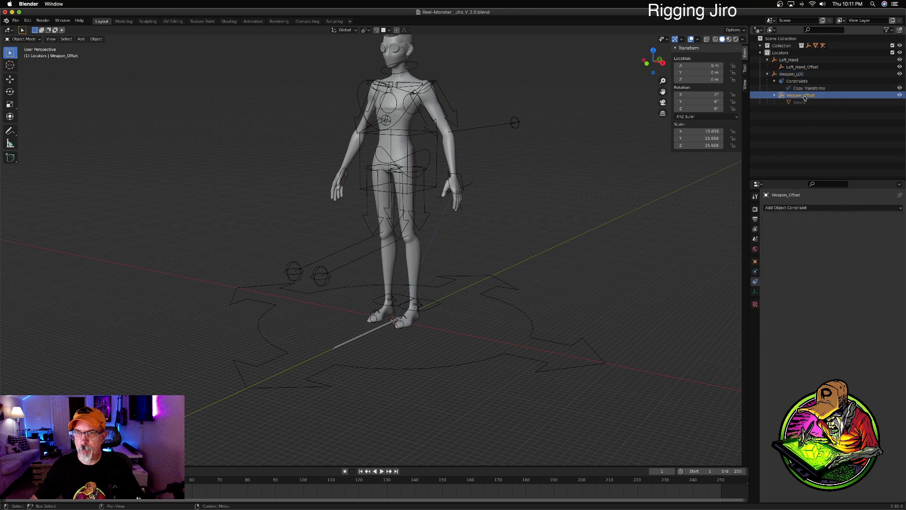
pyautogui.click(796, 61)
pyautogui.click(797, 67)
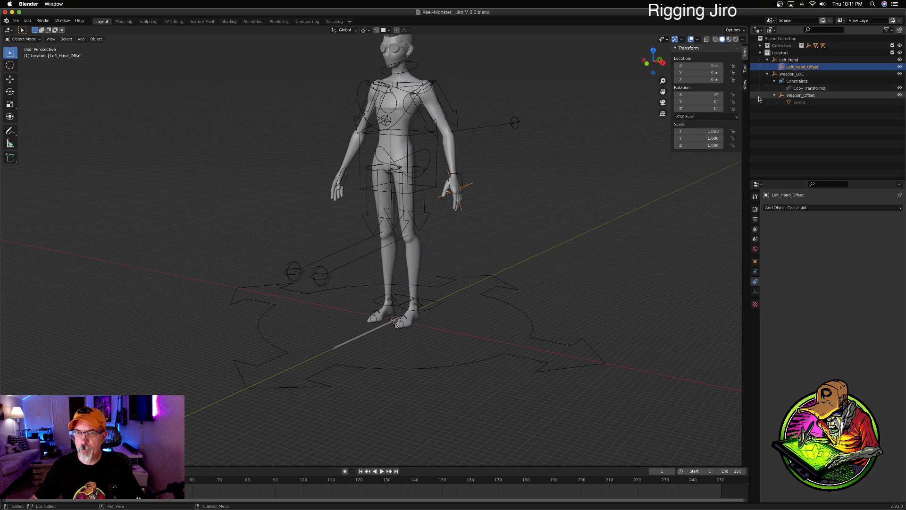
pyautogui.click(795, 74)
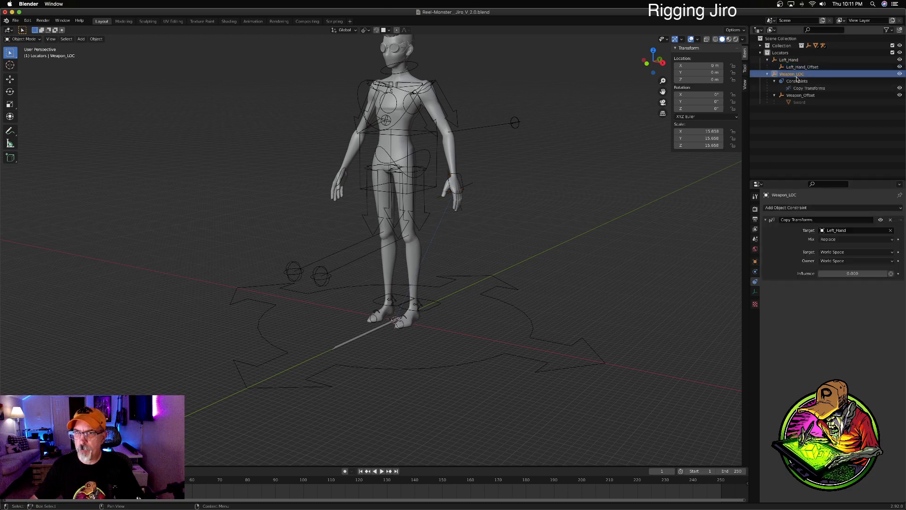
pyautogui.click(890, 220)
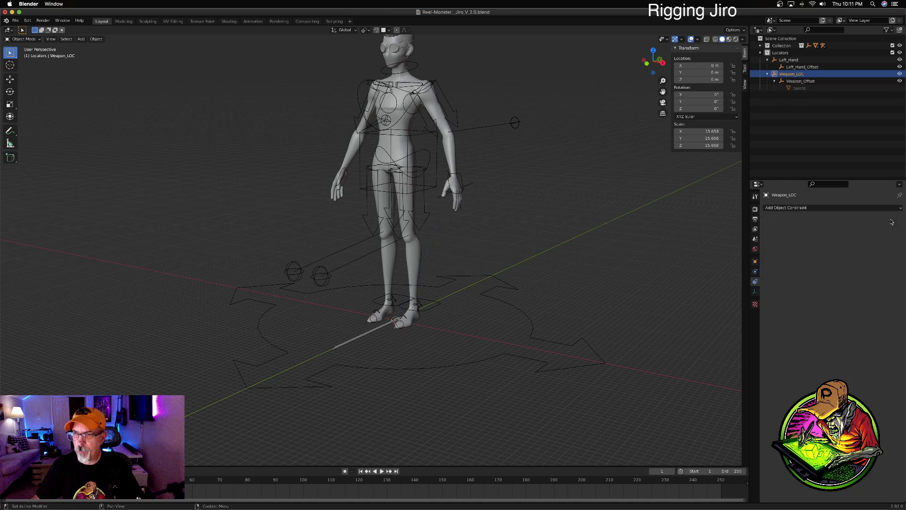
# Step: Add a Copy Location constraint to Weapon_LOC with Left_Hand as its target
pyautogui.click(797, 208)
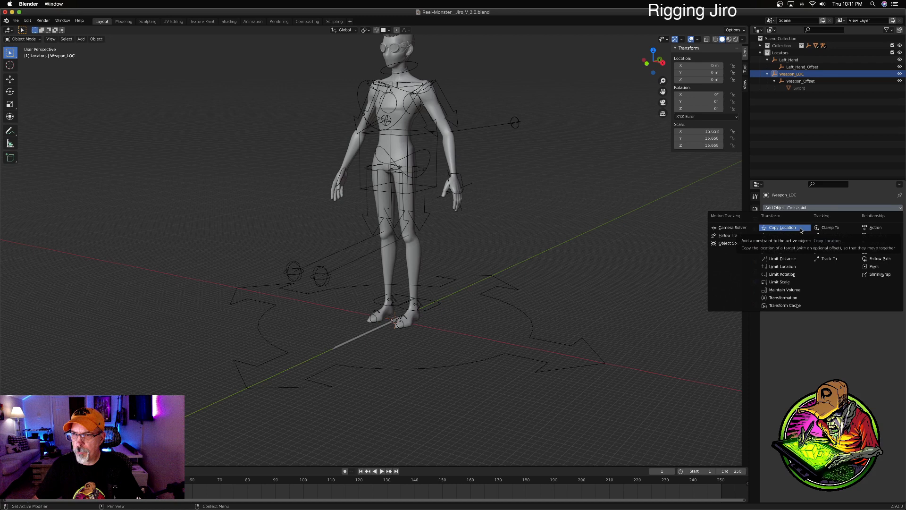
pyautogui.click(801, 230)
pyautogui.click(835, 231)
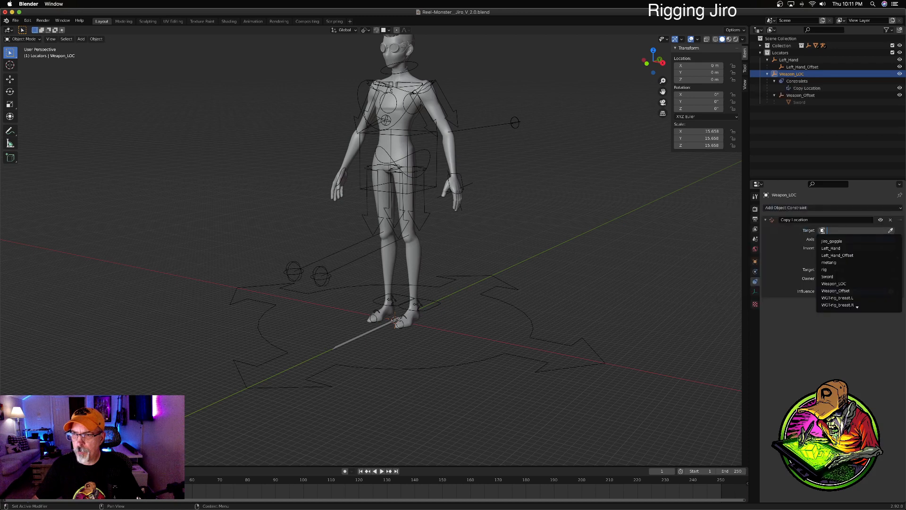
pyautogui.click(837, 250)
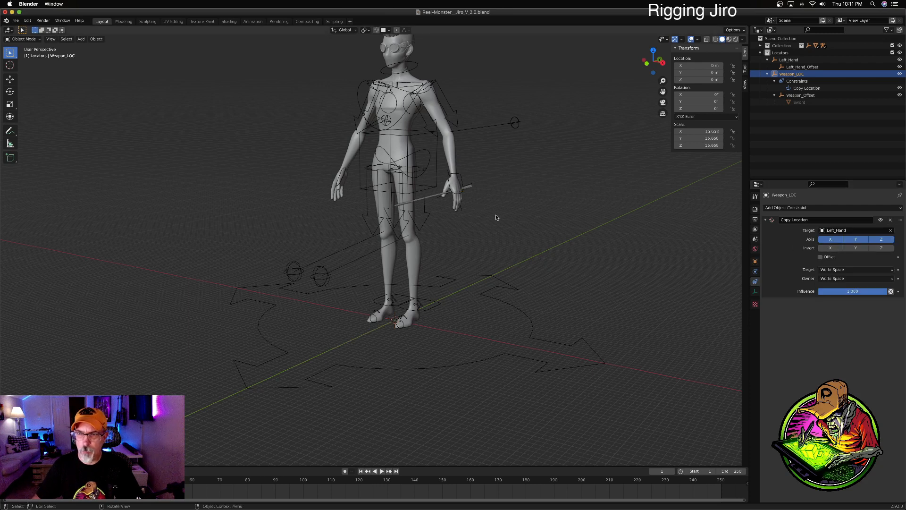
pyautogui.moveTo(539, 212)
pyautogui.mouseDown(button='middle')
pyautogui.moveTo(558, 209)
pyautogui.moveTo(550, 211)
pyautogui.mouseUp(button='middle')
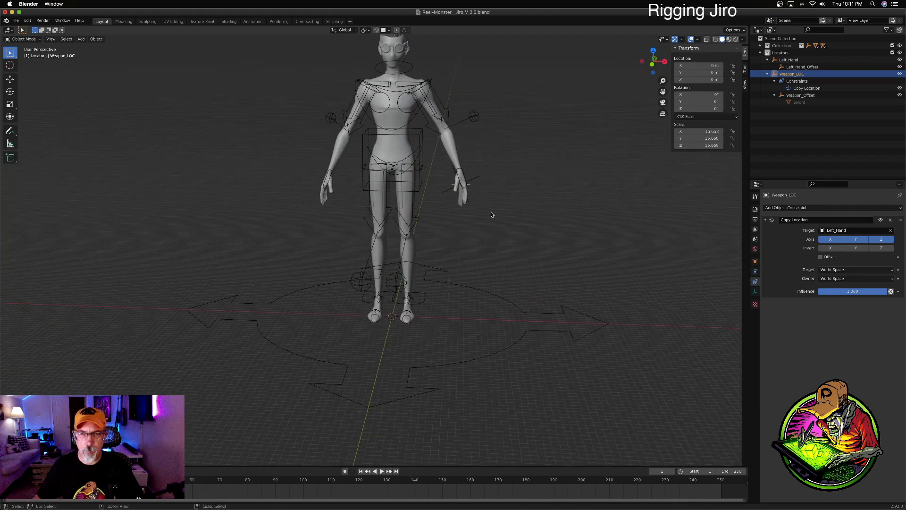
pyautogui.keyDown('ctrl'); pyautogui.moveTo(492, 215); pyautogui.dragTo(499, 281, button='middle'); pyautogui.keyUp('ctrl')
pyautogui.moveTo(494, 240)
pyautogui.mouseDown(button='middle')
pyautogui.moveTo(538, 232)
pyautogui.moveTo(499, 229)
pyautogui.mouseUp(button='middle')
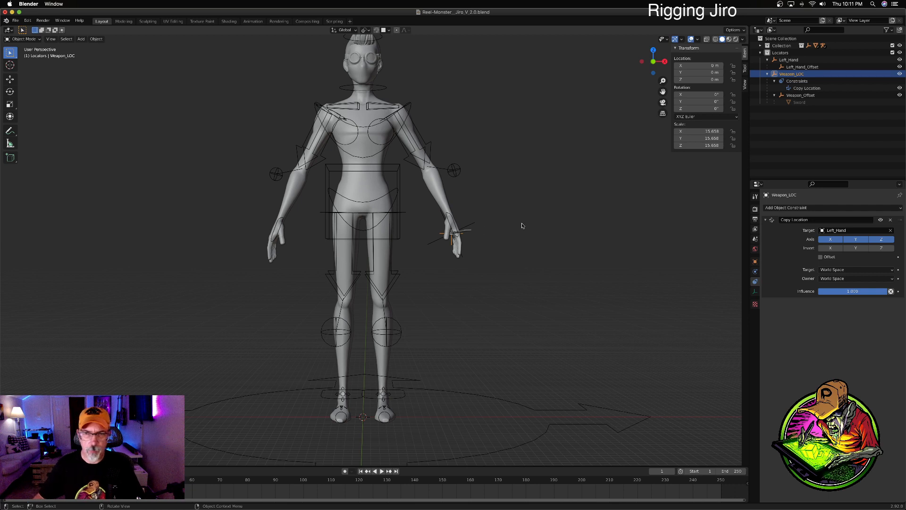
# Step: Rotate Weapon_Offset about -114° around its local Y axis
pyautogui.click(805, 96)
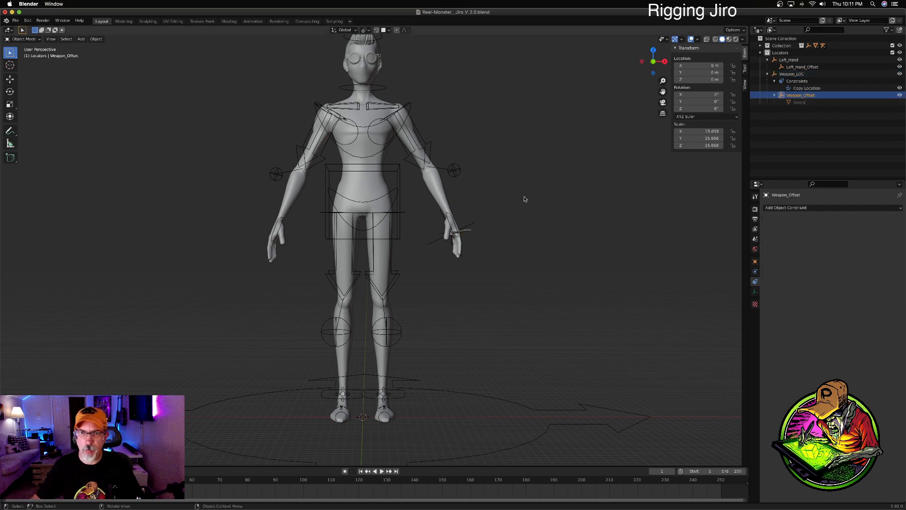
pyautogui.press('r')
pyautogui.press('y')
pyautogui.press('y')
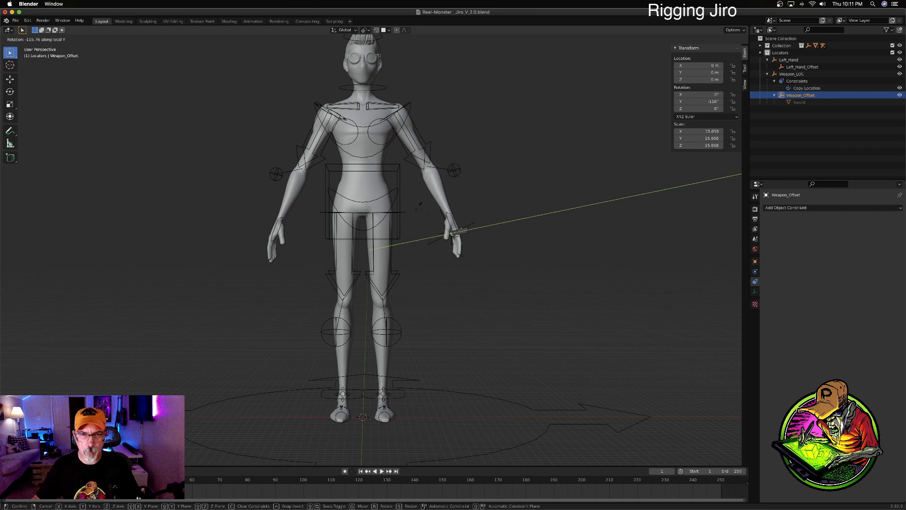
pyautogui.click(422, 209)
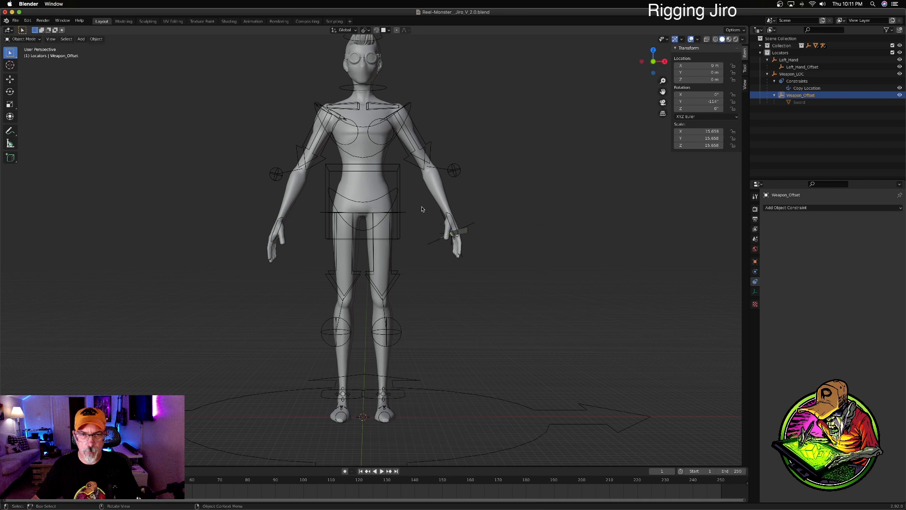
pyautogui.moveTo(498, 184); pyautogui.dragTo(447, 192, button='middle')
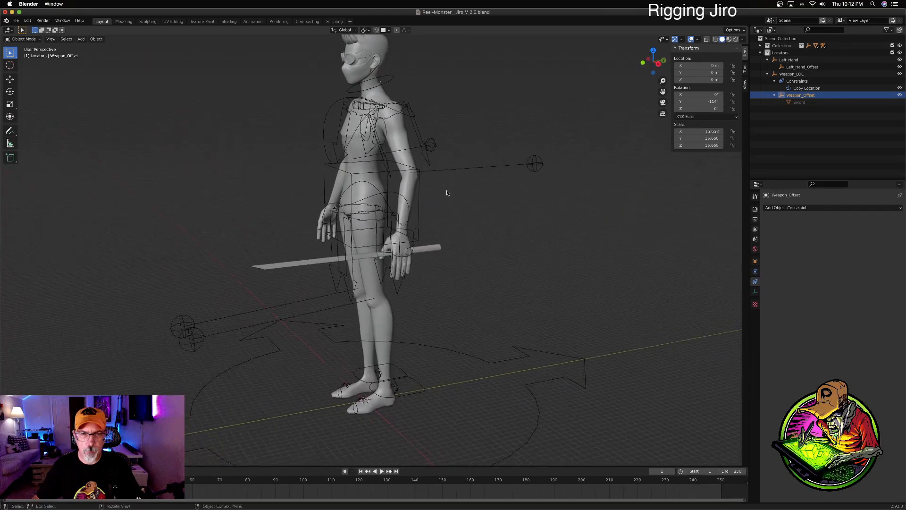
# Step: Try rotating the left hand's IK control in Pose Mode to test how the sword follows, cancelling the rotation
pyautogui.click(410, 232)
pyautogui.hotkey('ctrl', 'Tab')
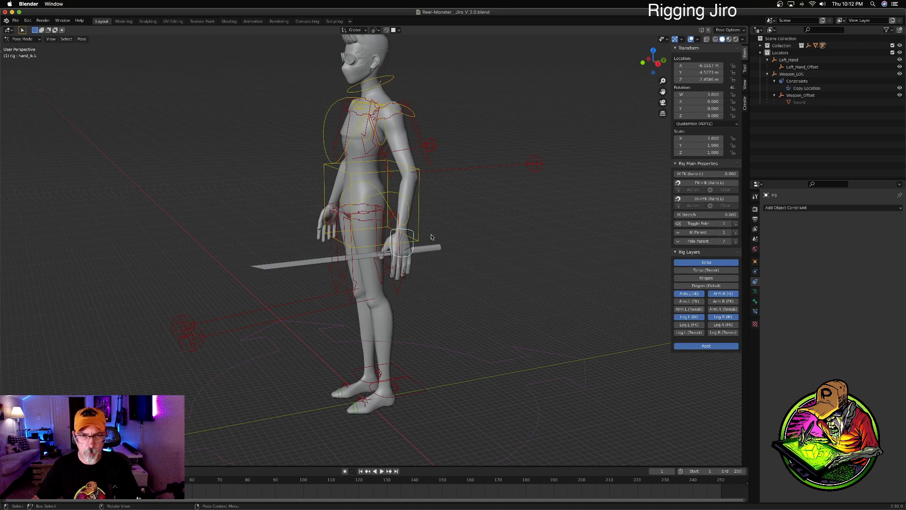
pyautogui.press('r')
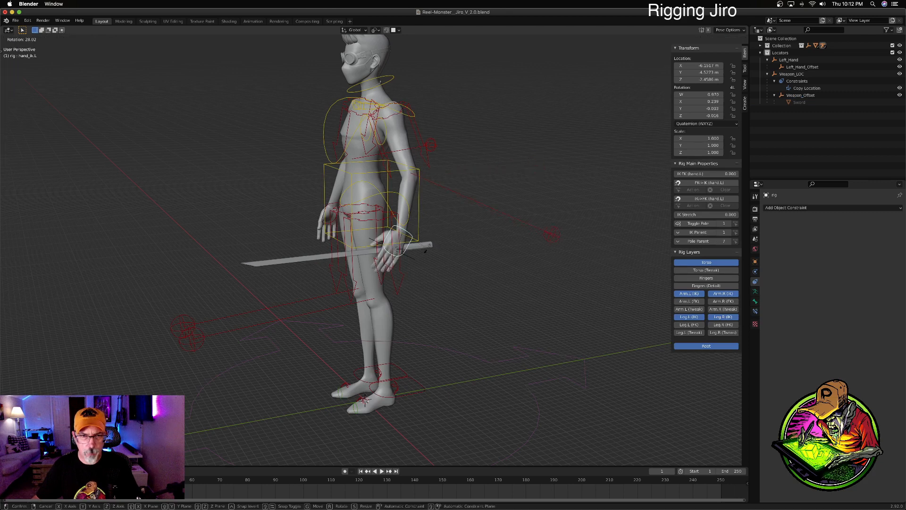
pyautogui.press('Escape')
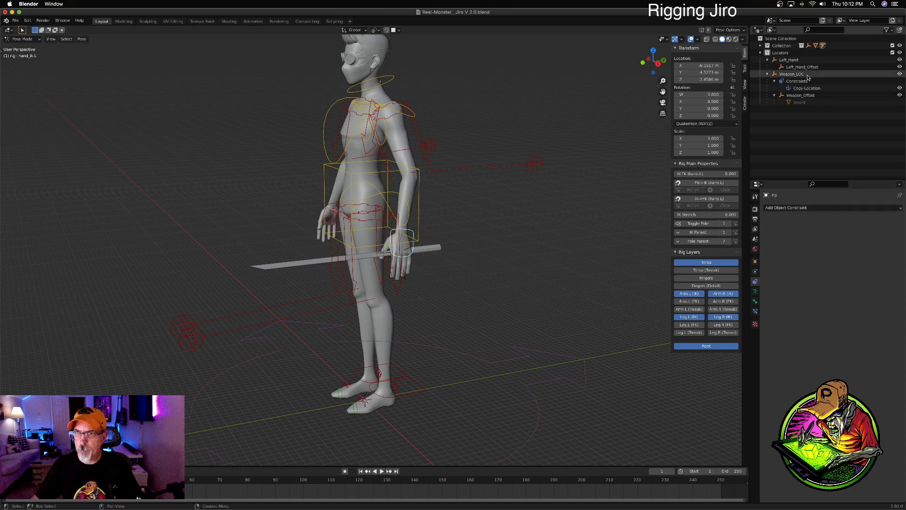
# Step: Add a Copy Rotation constraint to Weapon_LOC with Left_Hand as its target
pyautogui.click(791, 74)
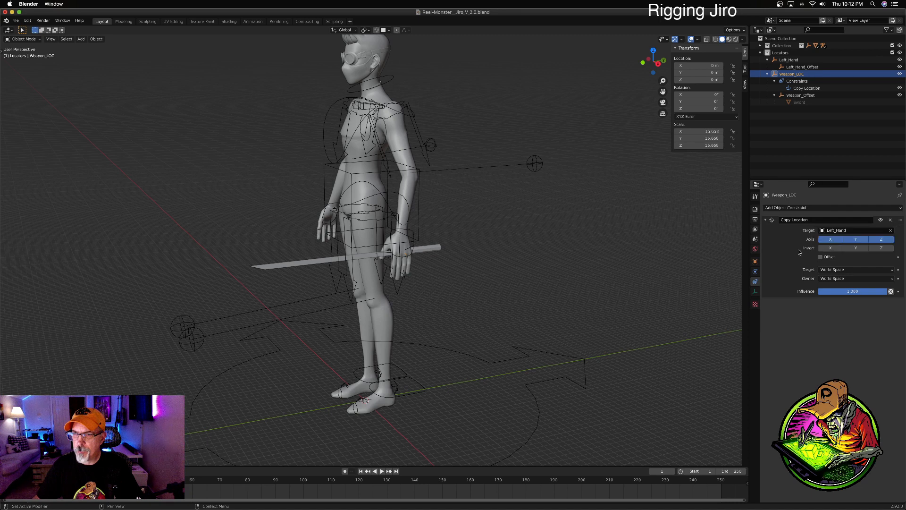
pyautogui.click(798, 207)
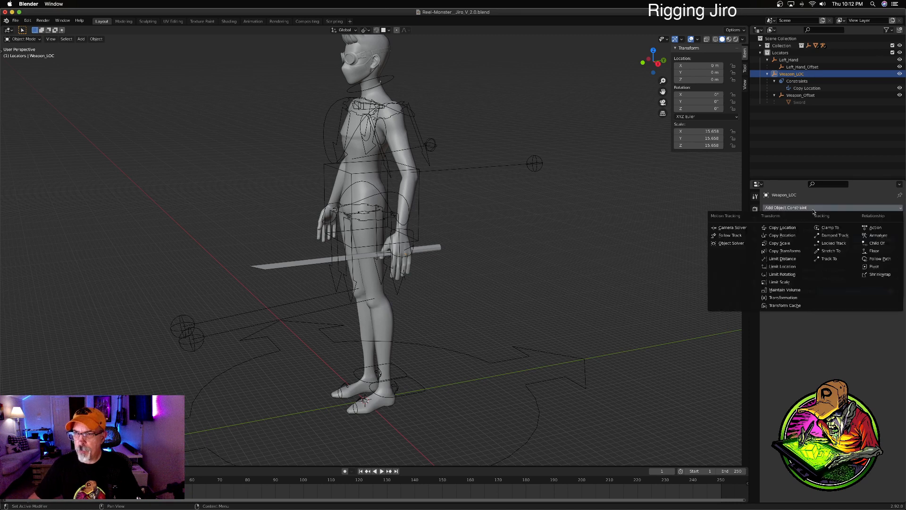
pyautogui.click(796, 235)
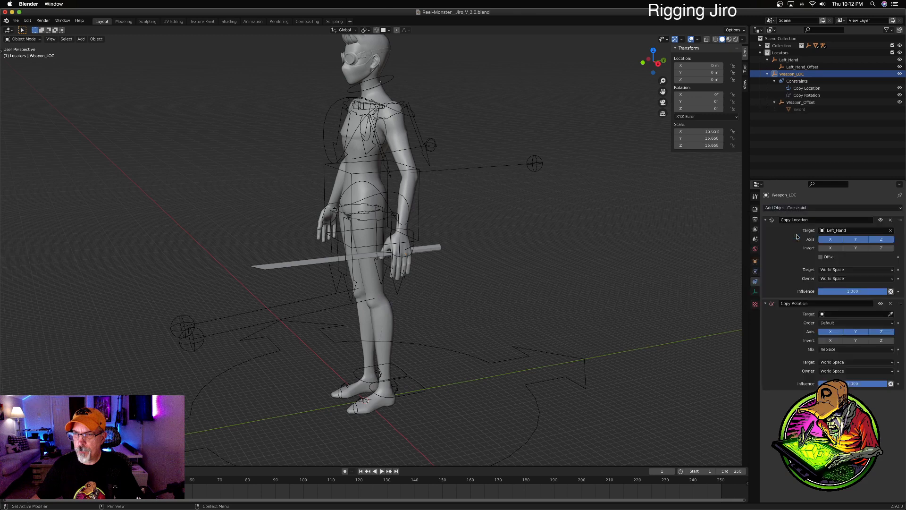
pyautogui.click(823, 314)
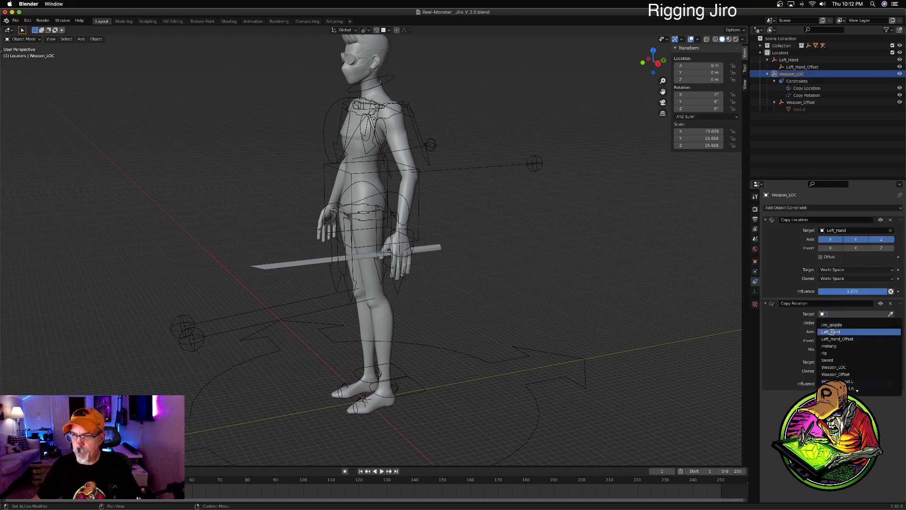
pyautogui.click(834, 331)
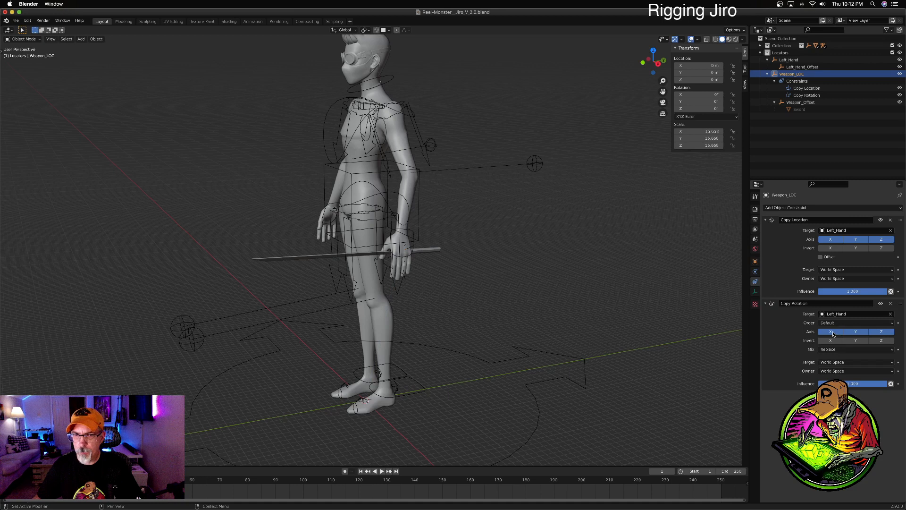
# Step: Rotate the left hand's IK control in Pose Mode from the front and the side to test the sword's rotation
pyautogui.moveTo(437, 241); pyautogui.dragTo(484, 230, button='middle')
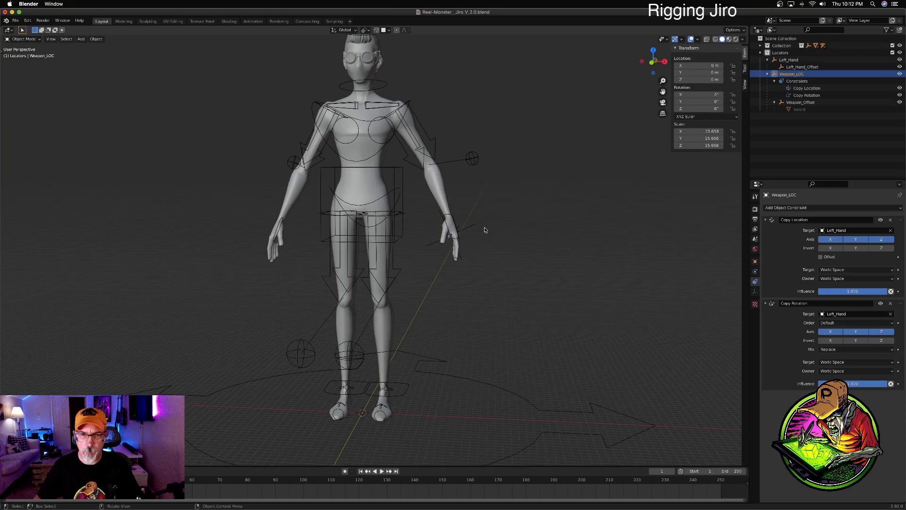
pyautogui.click(451, 217)
pyautogui.press('r')
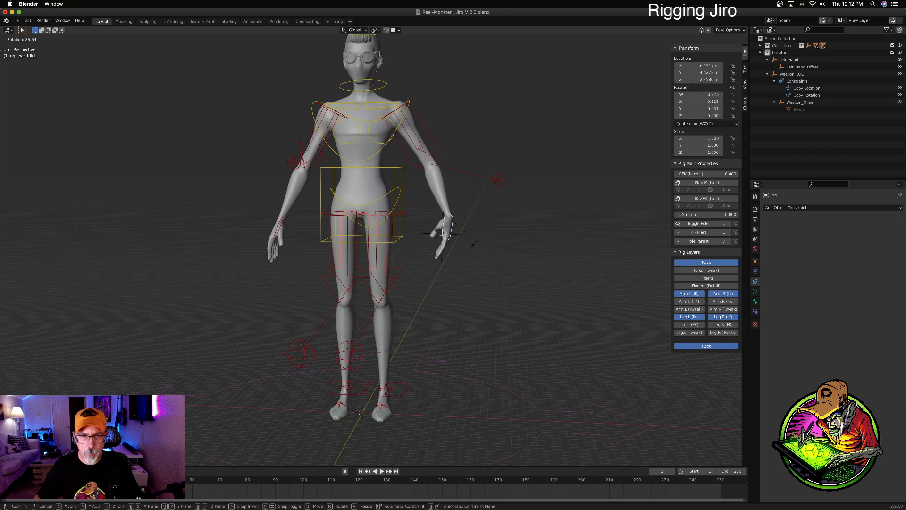
pyautogui.rightClick(479, 231)
pyautogui.moveTo(513, 215); pyautogui.dragTo(413, 215, button='middle')
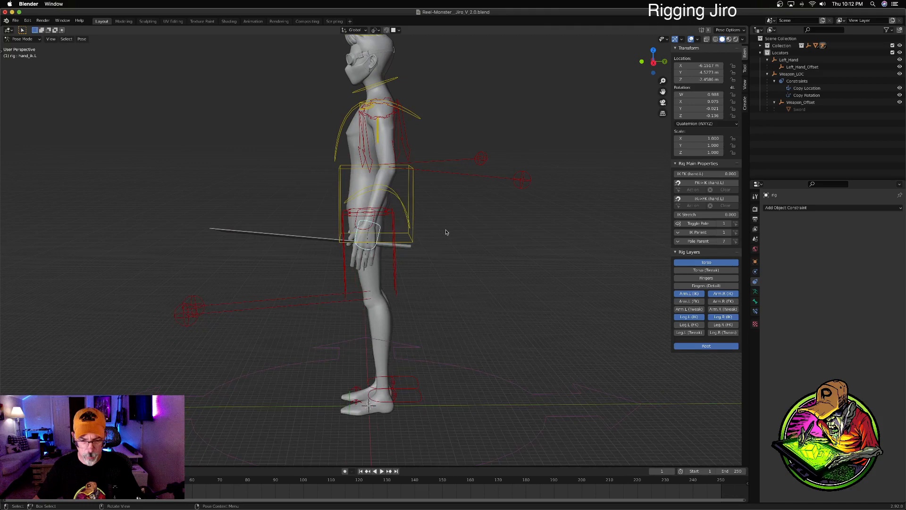
pyautogui.press('r')
pyautogui.click(414, 271)
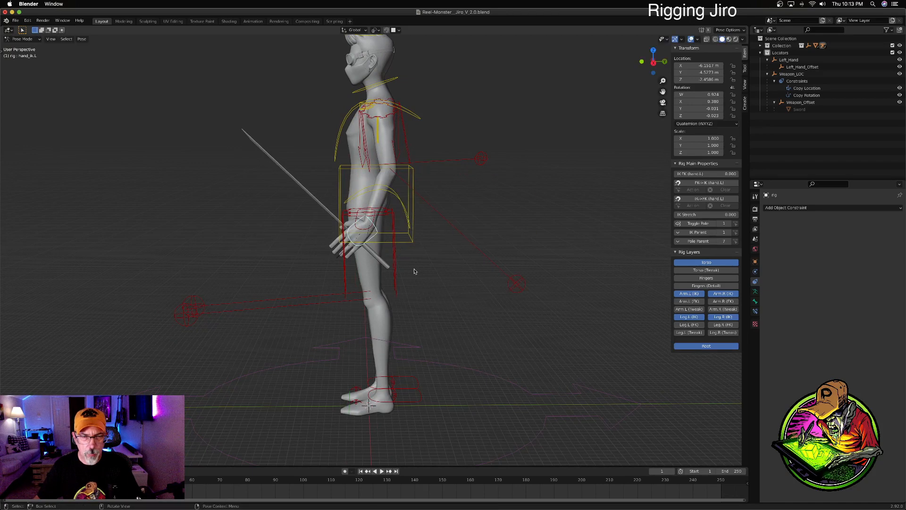
# Step: Rotate Weapon_Offset around its local Y axis to about -164°
pyautogui.moveTo(426, 239); pyautogui.dragTo(493, 247, button='middle')
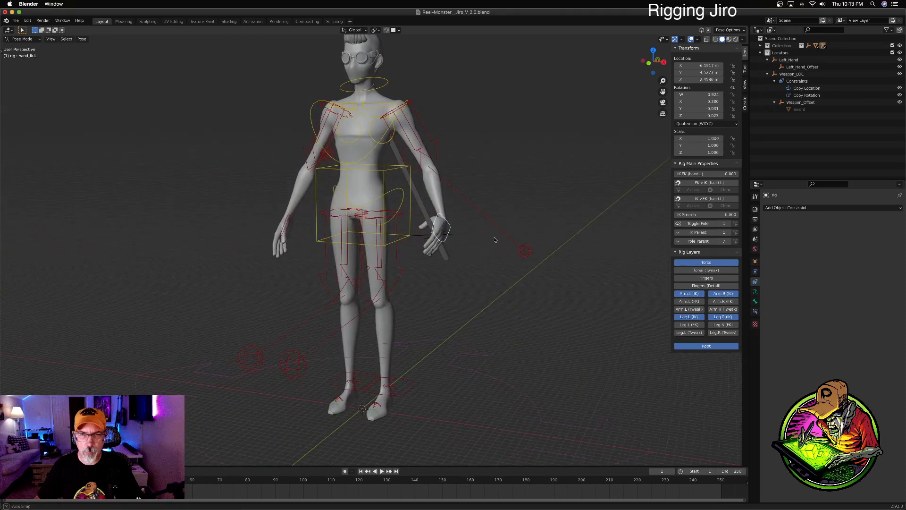
pyautogui.click(801, 103)
pyautogui.moveTo(477, 245); pyautogui.dragTo(496, 253, button='middle')
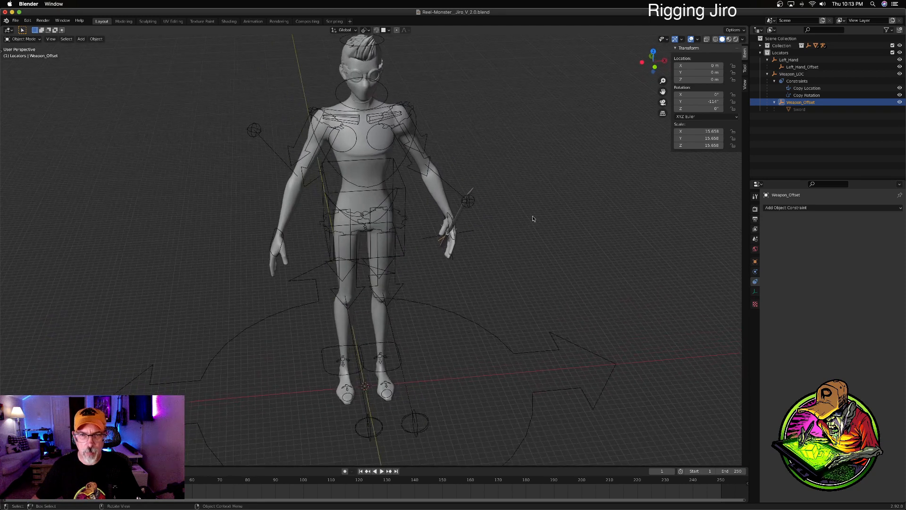
pyautogui.press('r')
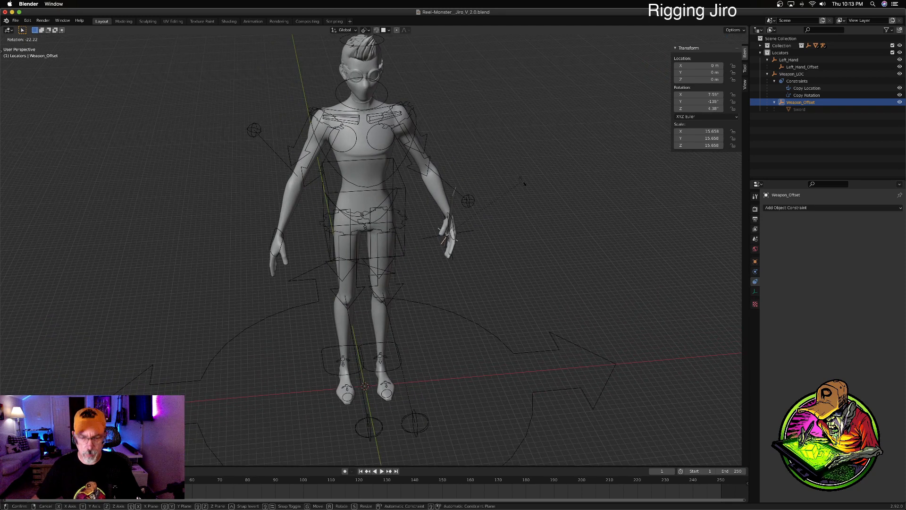
pyautogui.press('y')
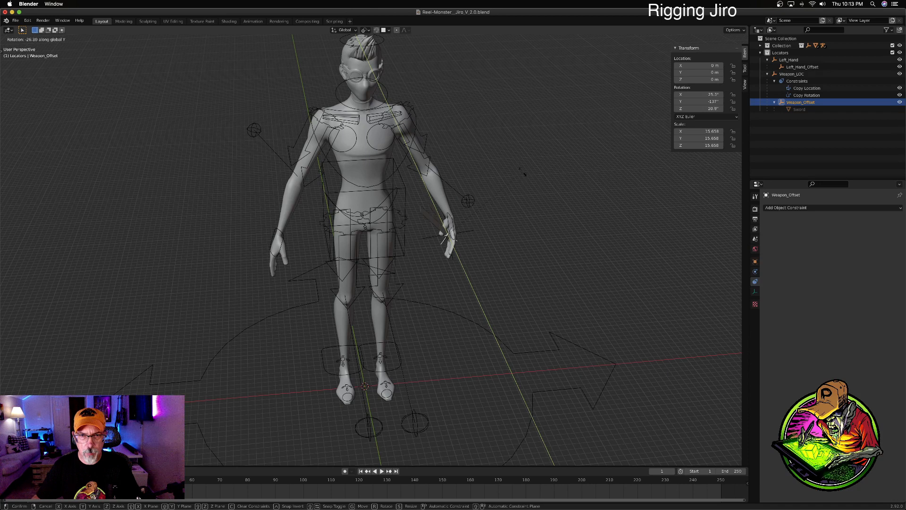
pyautogui.press('y')
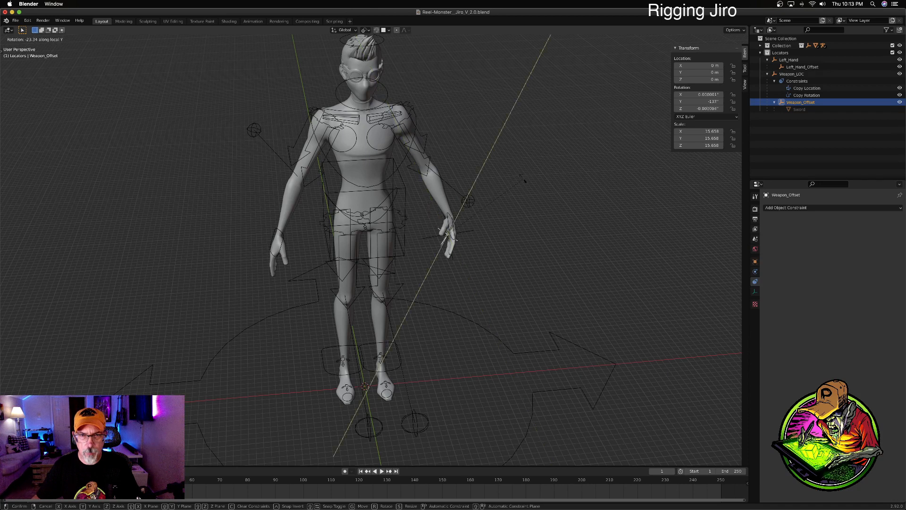
pyautogui.click(480, 175)
pyautogui.moveTo(517, 195); pyautogui.dragTo(443, 181, button='middle')
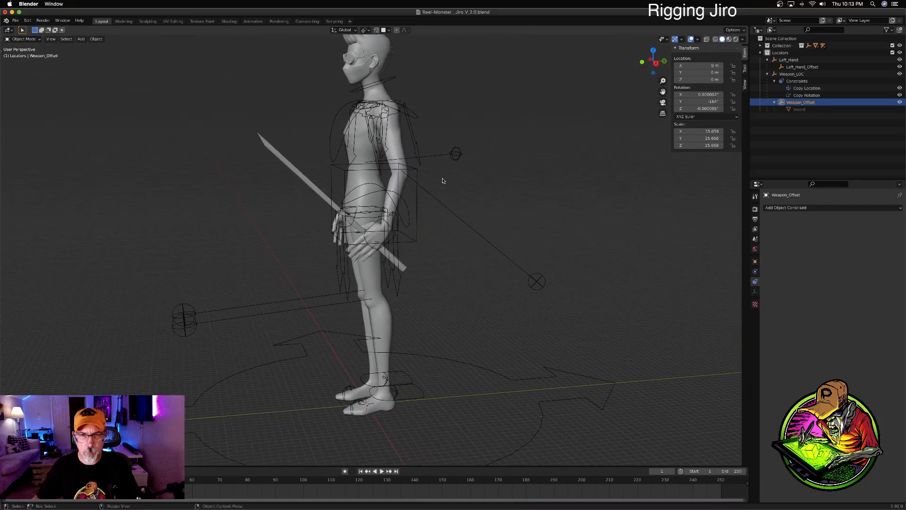
# Step: Rotate the left hand's IK control in Pose Mode from the side and from the front to re-aim the sword
pyautogui.click(390, 229)
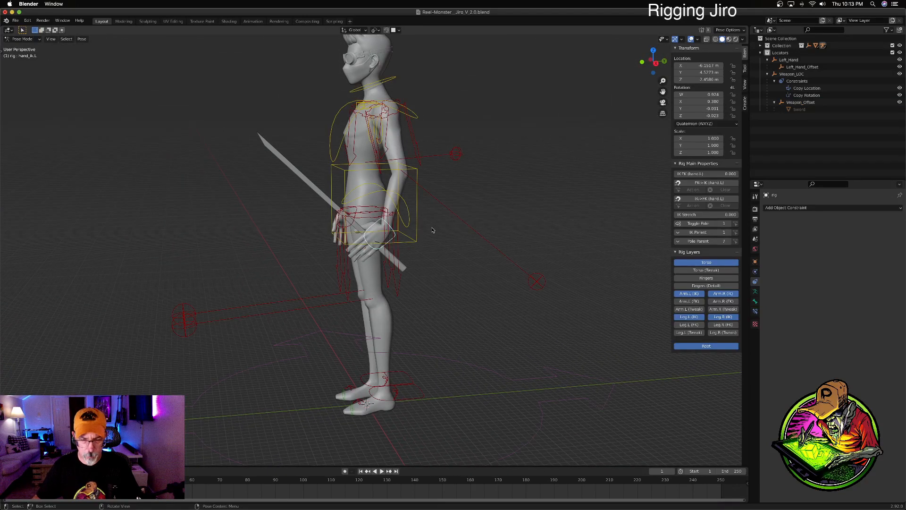
pyautogui.press('r')
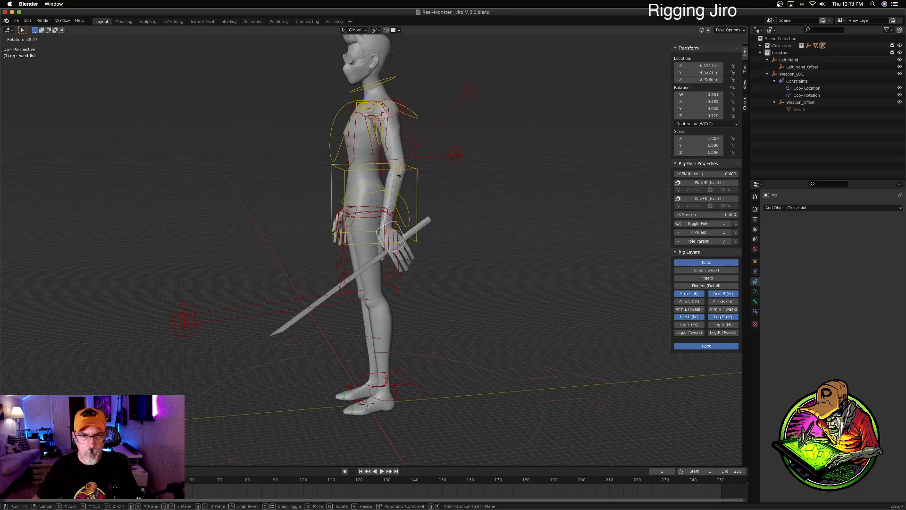
pyautogui.click(429, 200)
pyautogui.moveTo(430, 200); pyautogui.dragTo(511, 226, button='middle')
pyautogui.press('r')
pyautogui.press('z')
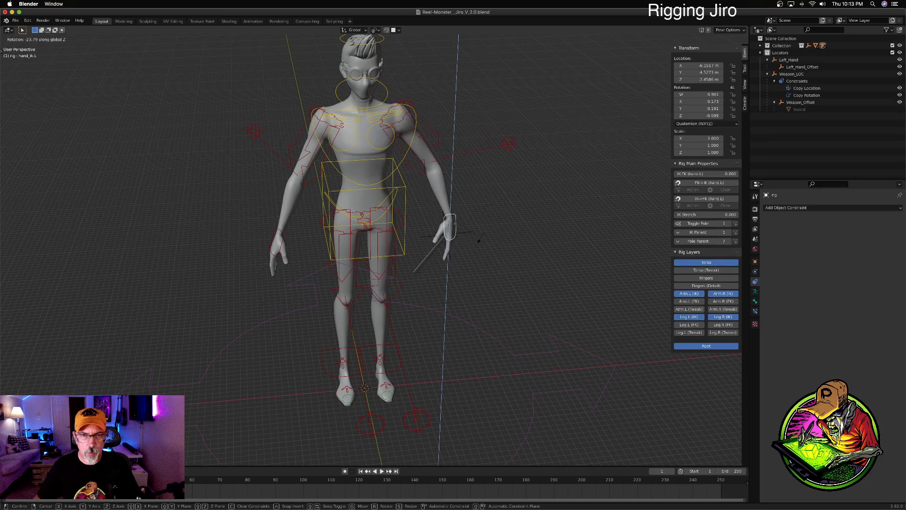
pyautogui.click(508, 208)
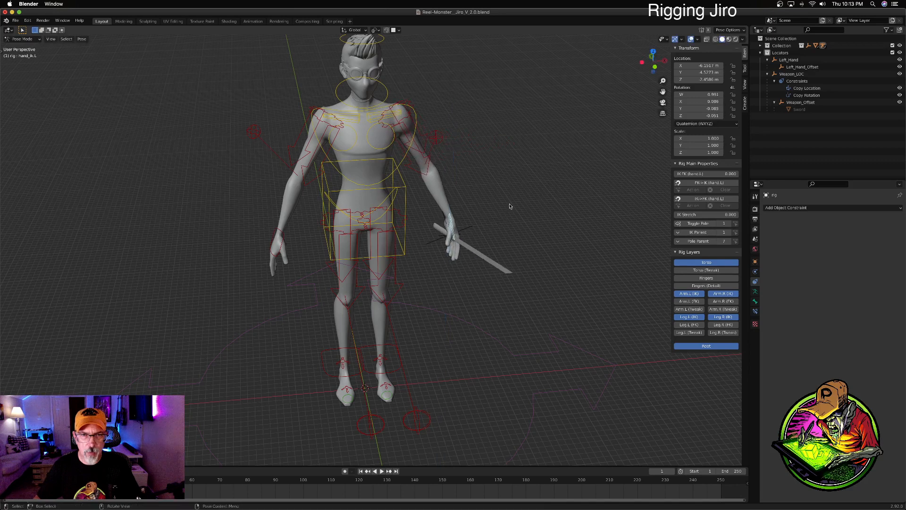
# Step: Move the left arm's IK pole target to adjust the elbow direction
pyautogui.click(436, 138)
pyautogui.press('g')
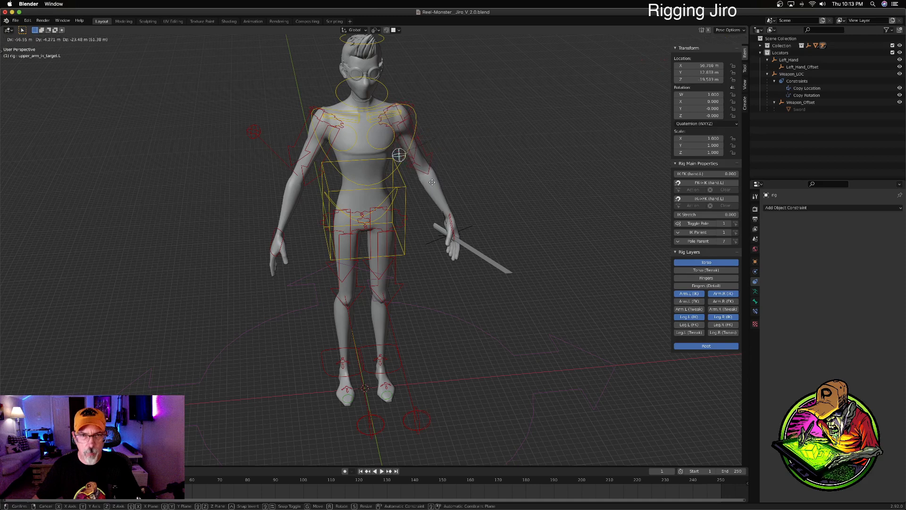
pyautogui.click(452, 184)
# Step: Lower the left hand's IK control from the front and fine-tune its position from the side
pyautogui.click(452, 223)
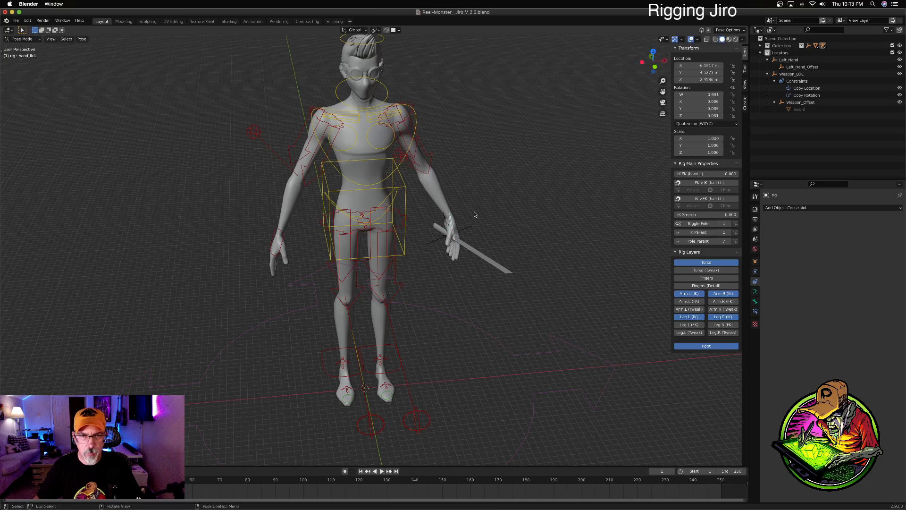
pyautogui.press('g')
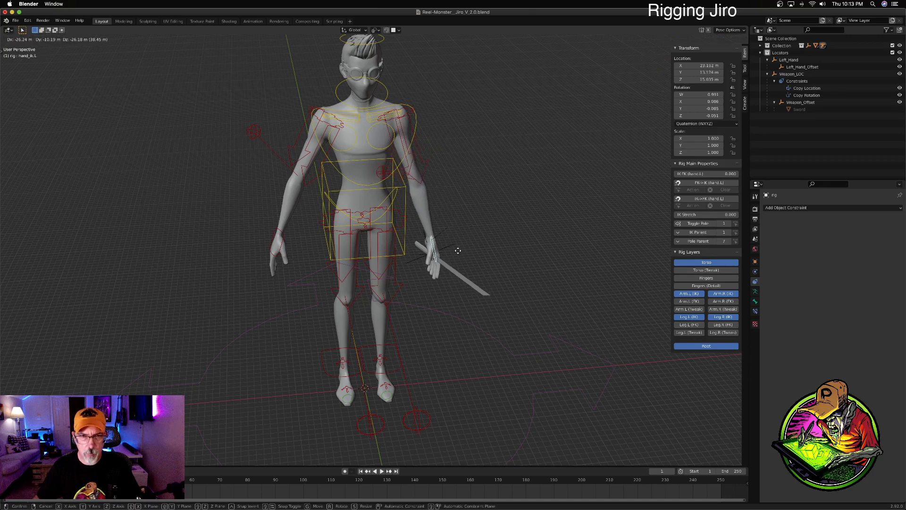
pyautogui.click(456, 243)
pyautogui.moveTo(456, 243); pyautogui.dragTo(399, 218, button='middle')
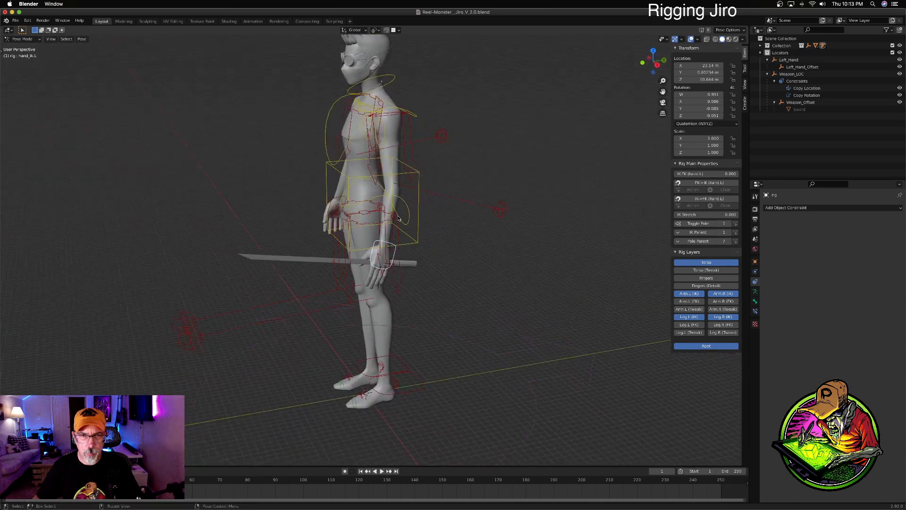
pyautogui.press('g')
pyautogui.click(405, 248)
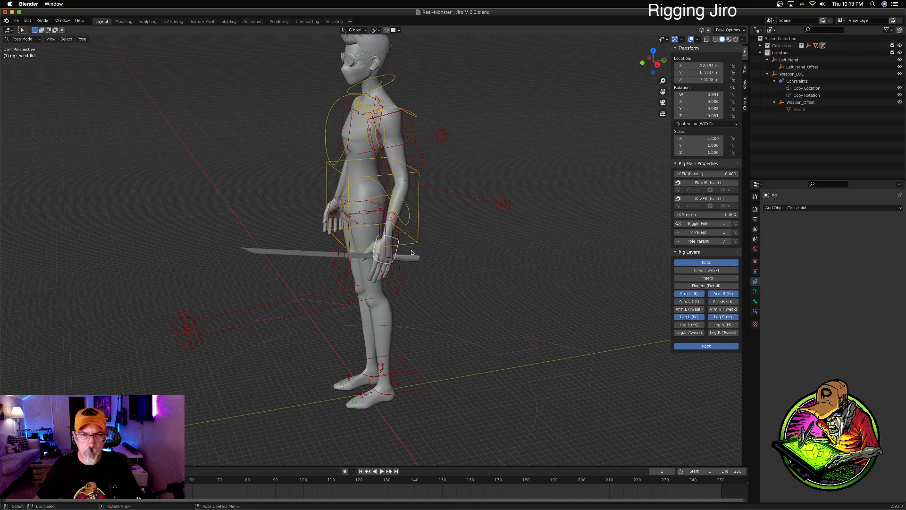
# Step: Move Weapon_Offset along its local Y axis to about -22.7 m to seat the sword's handle in the left hand
pyautogui.moveTo(405, 256); pyautogui.dragTo(426, 251, button='middle')
pyautogui.click(813, 103)
pyautogui.press('g')
pyautogui.press('y')
pyautogui.press('y')
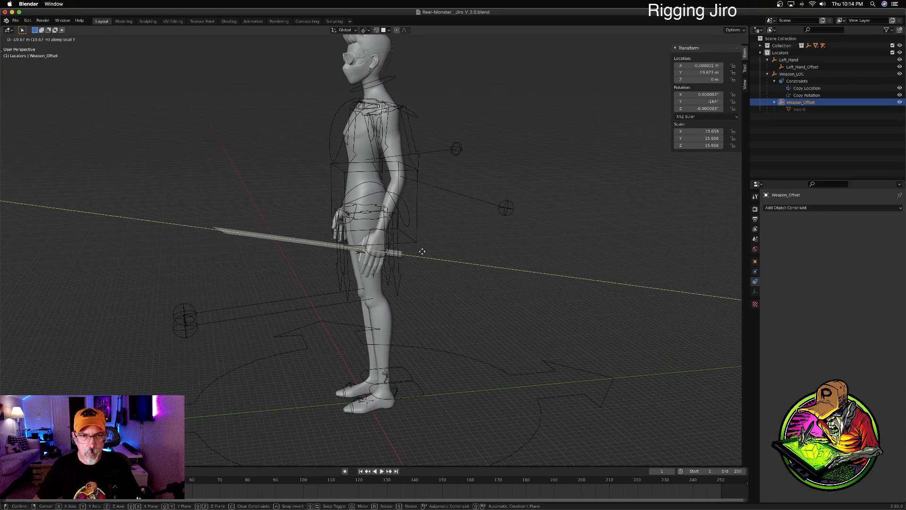
pyautogui.click(420, 253)
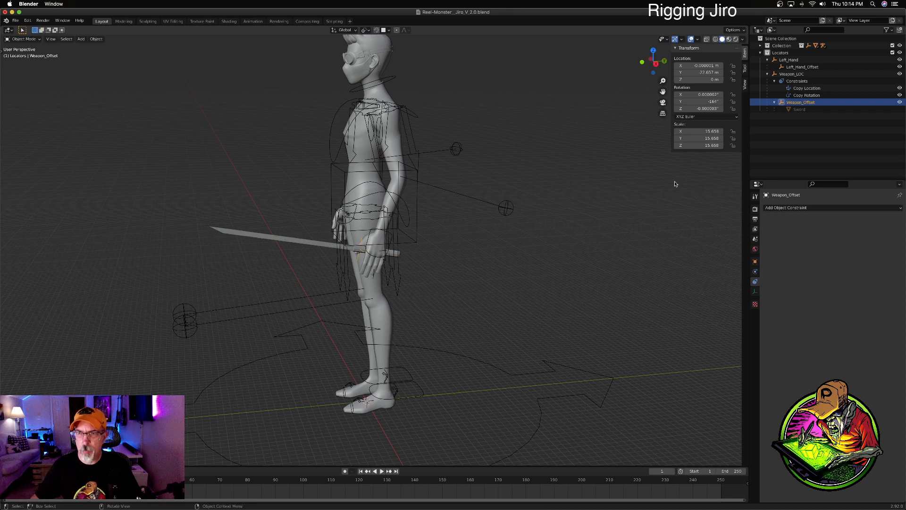
# Step: Rotate and move the left hand's IK control in Pose Mode to test that the sword follows the hand
pyautogui.click(372, 230)
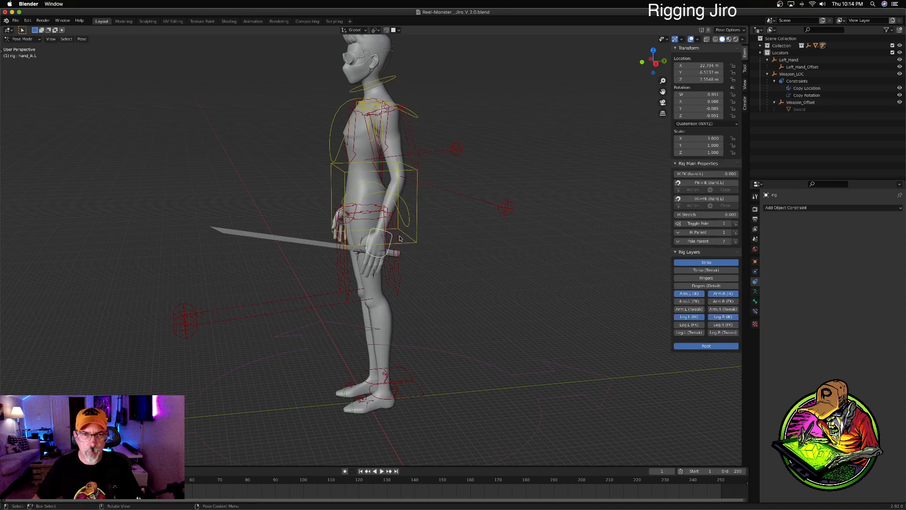
pyautogui.press('r')
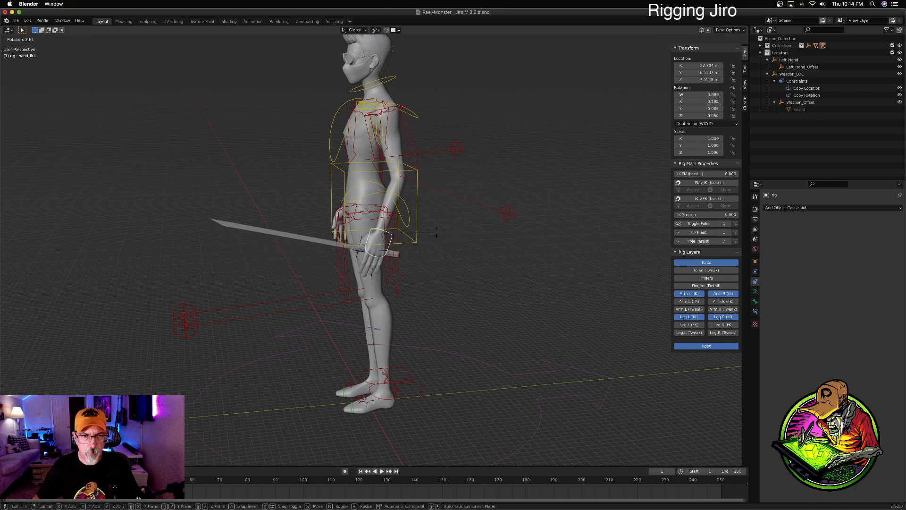
pyautogui.click(439, 208)
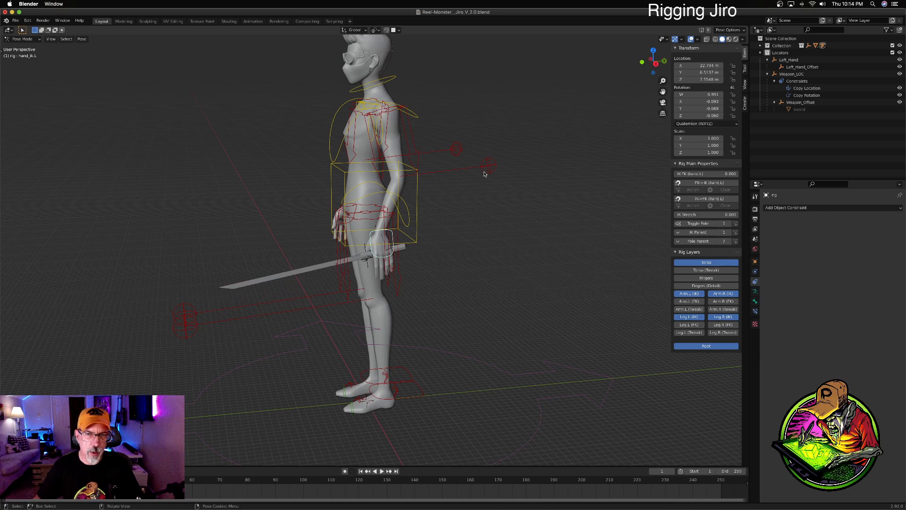
pyautogui.moveTo(459, 226); pyautogui.dragTo(513, 217, button='middle')
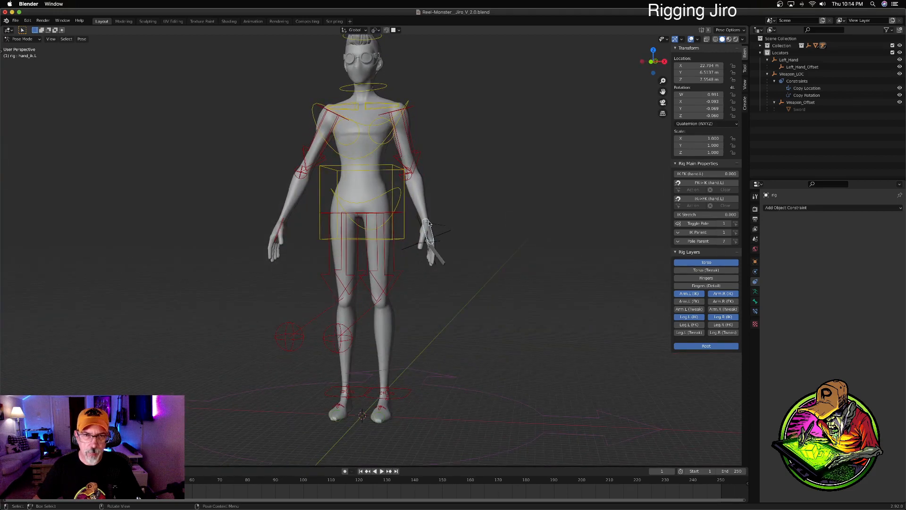
pyautogui.press('g')
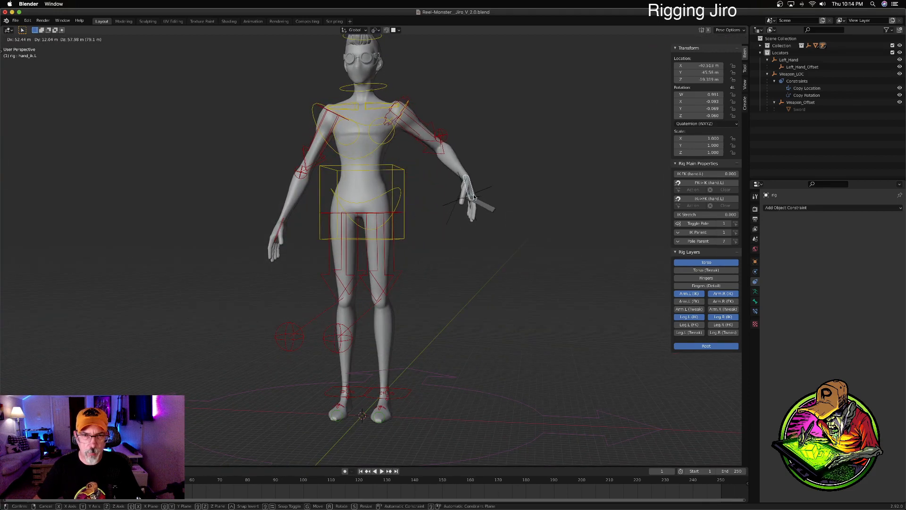
pyautogui.click(450, 203)
pyautogui.moveTo(500, 209); pyautogui.dragTo(522, 218, button='middle')
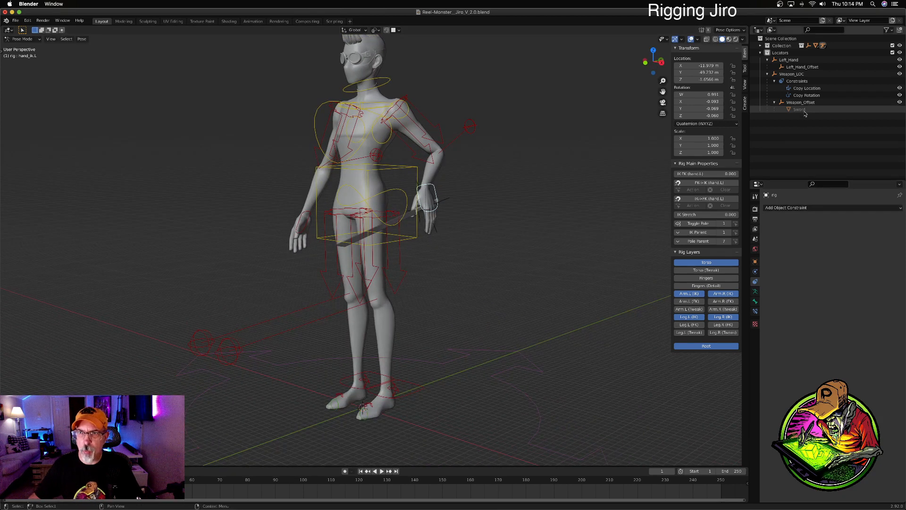
# Step: Set the influence of Weapon_LOC's Copy Location and Copy Rotation constraints to 0.000
pyautogui.click(803, 82)
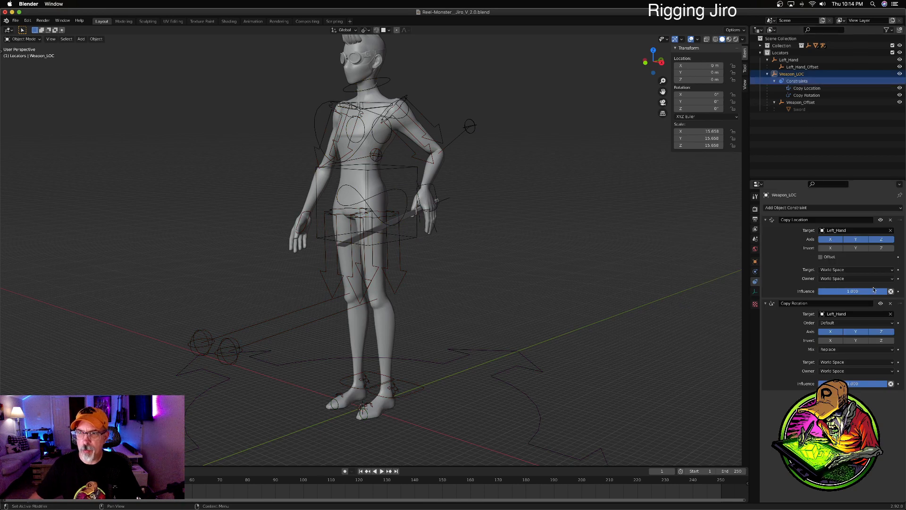
pyautogui.moveTo(880, 293); pyautogui.dragTo(802, 295)
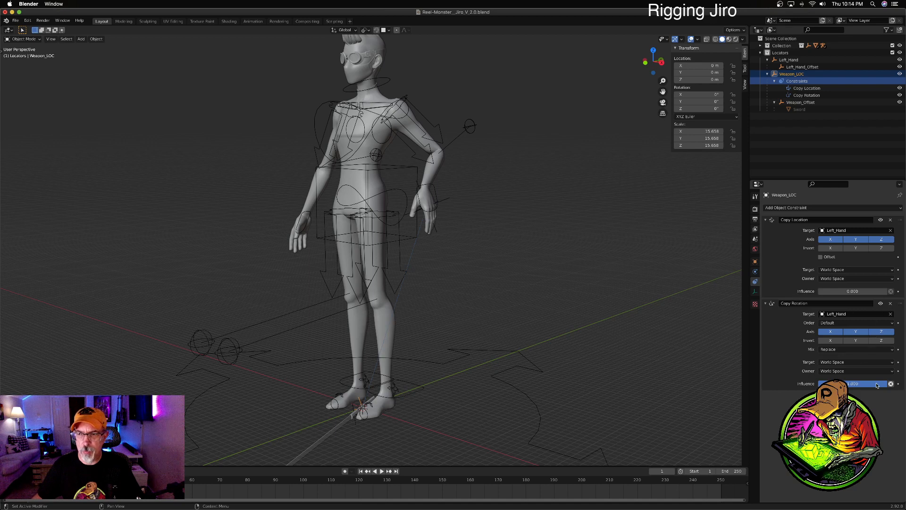
pyautogui.moveTo(872, 384); pyautogui.dragTo(799, 385)
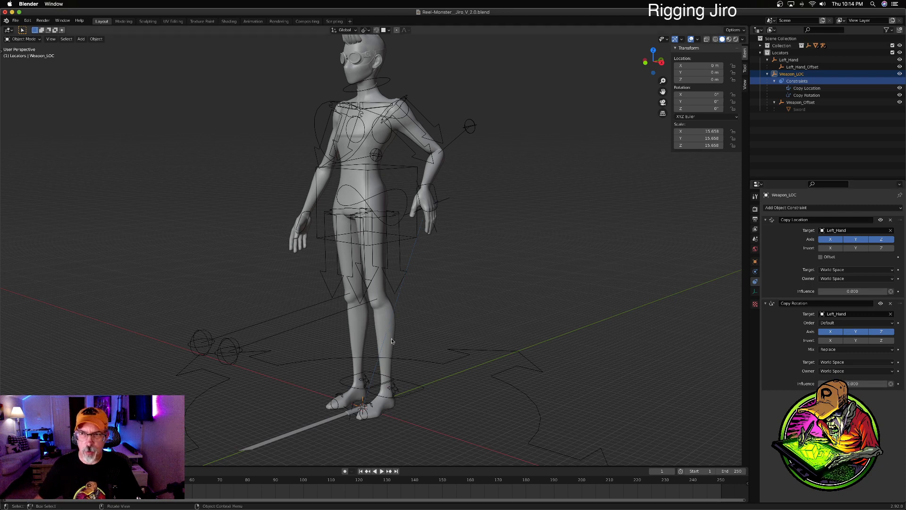
# Step: Move the detached Weapon_LOC off the floor and out in front of the character
pyautogui.moveTo(363, 359); pyautogui.dragTo(457, 347, button='middle')
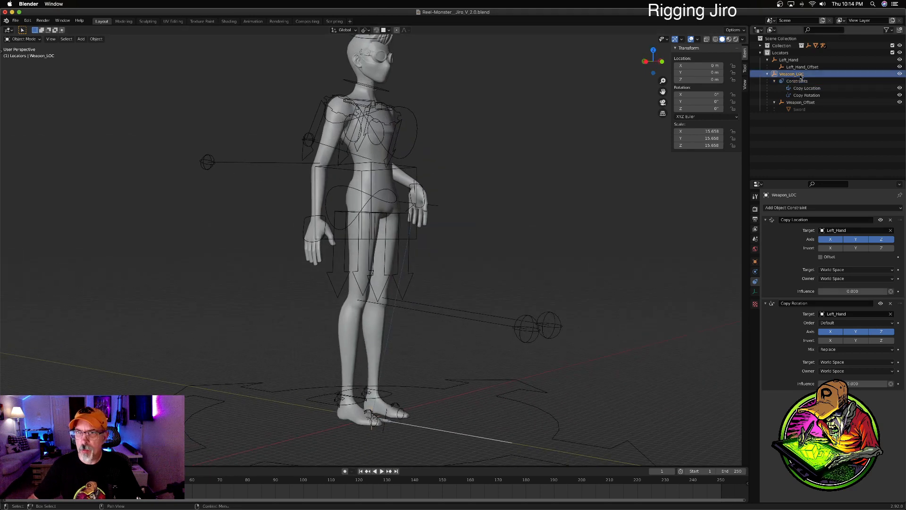
pyautogui.moveTo(547, 292); pyautogui.dragTo(457, 375, button='middle')
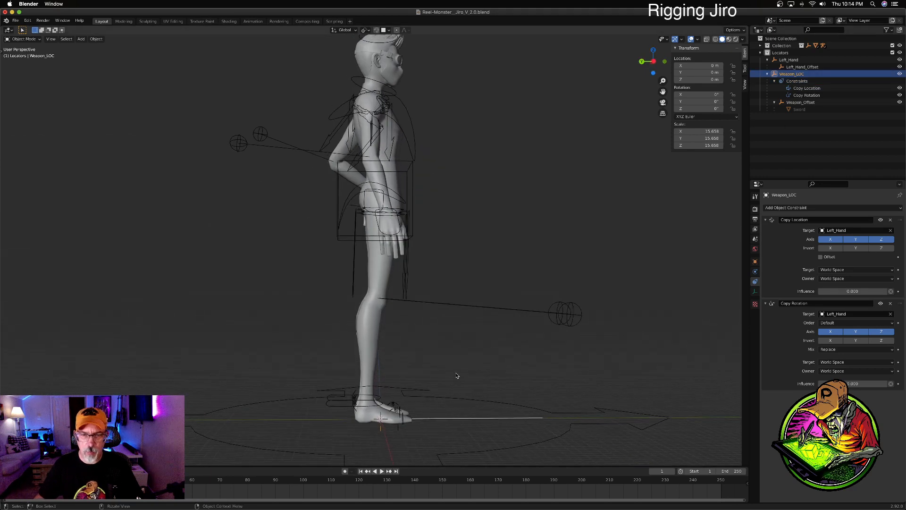
pyautogui.press('g')
pyautogui.click(607, 224)
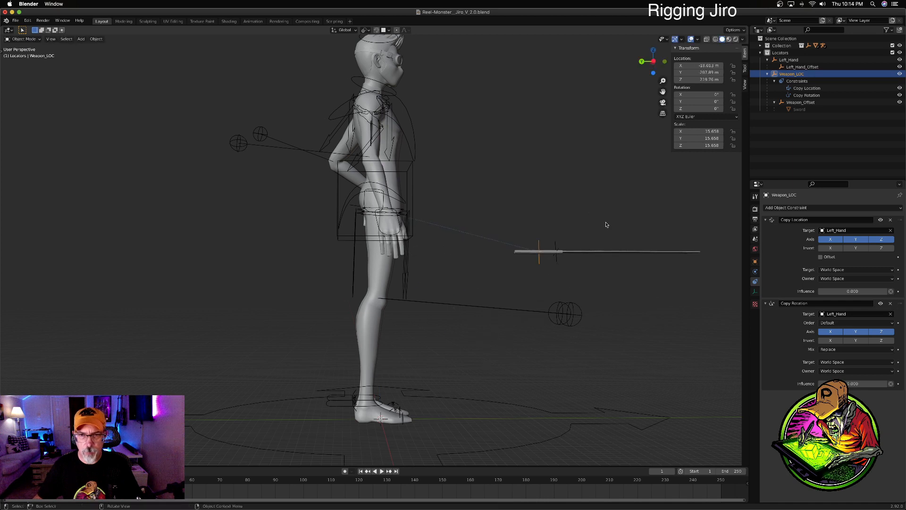
# Step: Test the attachment by setting both Weapon_LOC constraint influences to 1.000 and back to 0.000
pyautogui.moveTo(830, 291); pyautogui.dragTo(887, 292)
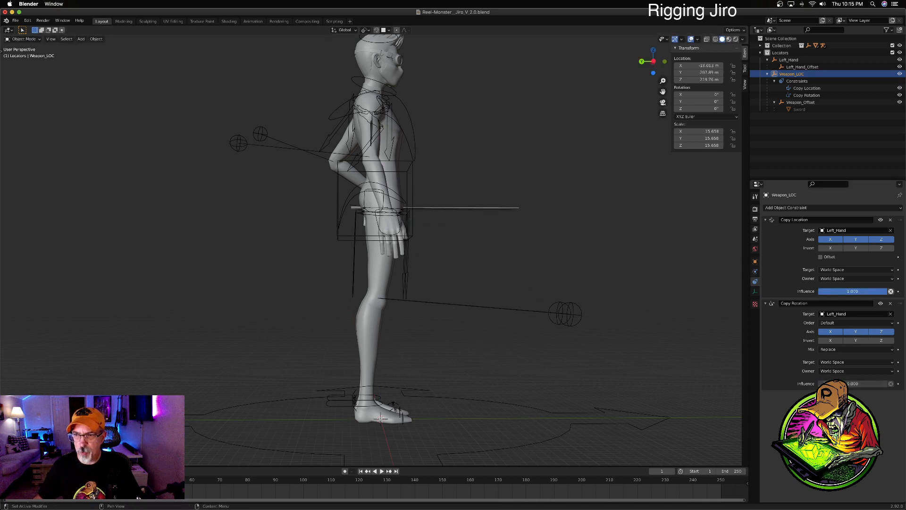
pyautogui.moveTo(824, 383); pyautogui.dragTo(887, 383)
pyautogui.moveTo(623, 266); pyautogui.dragTo(501, 277, button='middle')
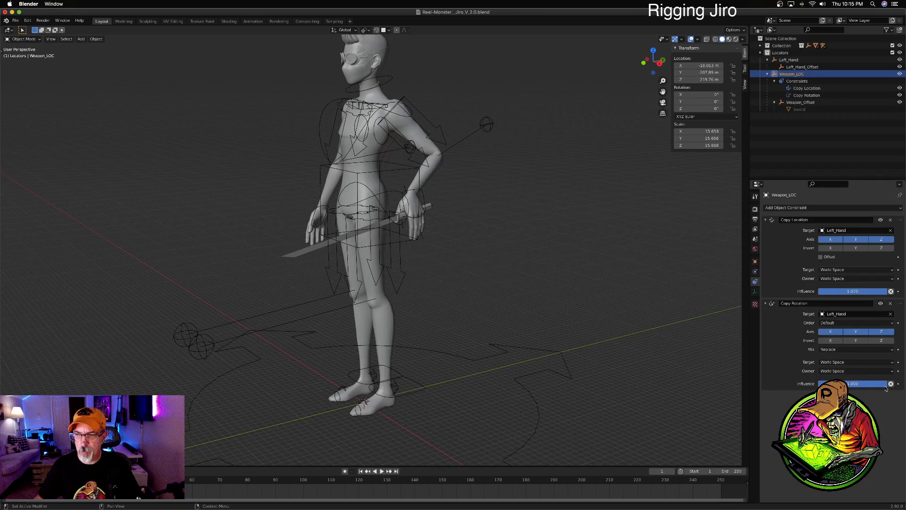
pyautogui.moveTo(884, 385); pyautogui.dragTo(783, 384)
pyautogui.moveTo(872, 292); pyautogui.dragTo(769, 304)
# Step: Move Weapon_LOC along the global X axis to about 122.6 m, toward the character's left side
pyautogui.moveTo(364, 263); pyautogui.dragTo(412, 290, button='middle')
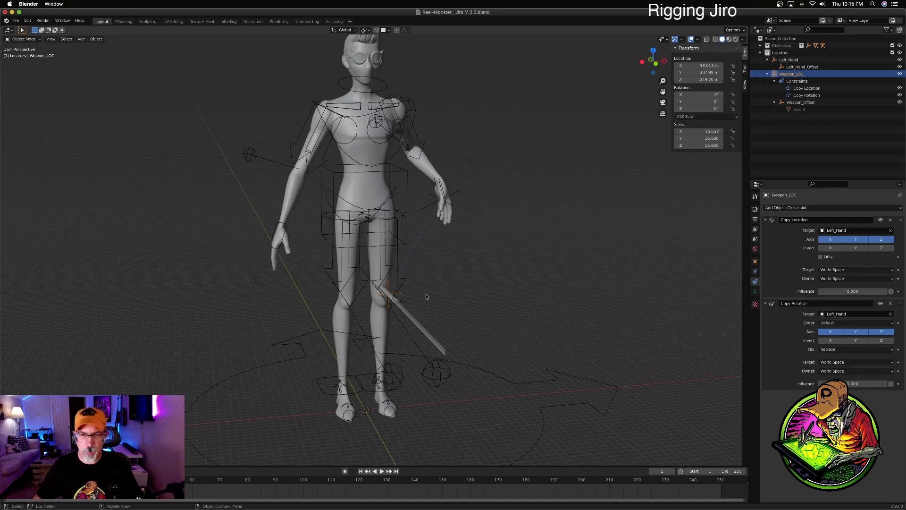
pyautogui.press('g')
pyautogui.press('x')
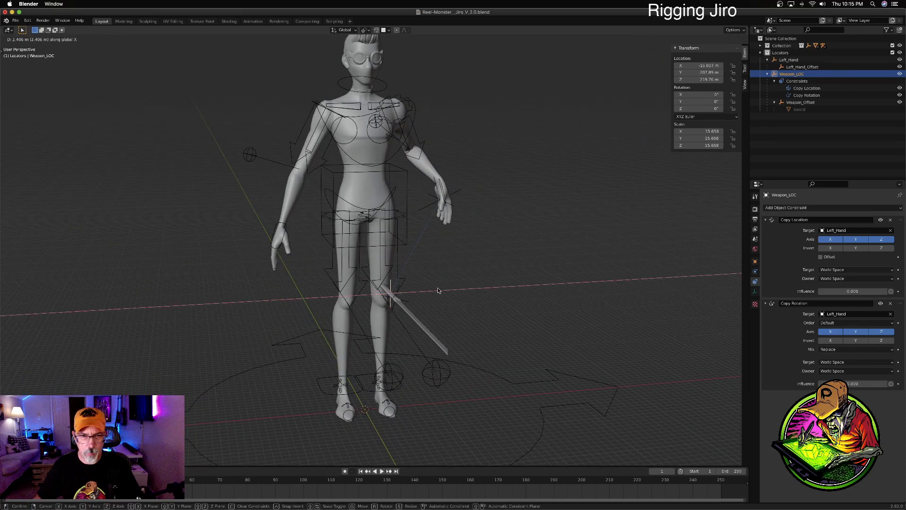
pyautogui.click(547, 281)
pyautogui.moveTo(547, 281); pyautogui.dragTo(565, 266, button='middle')
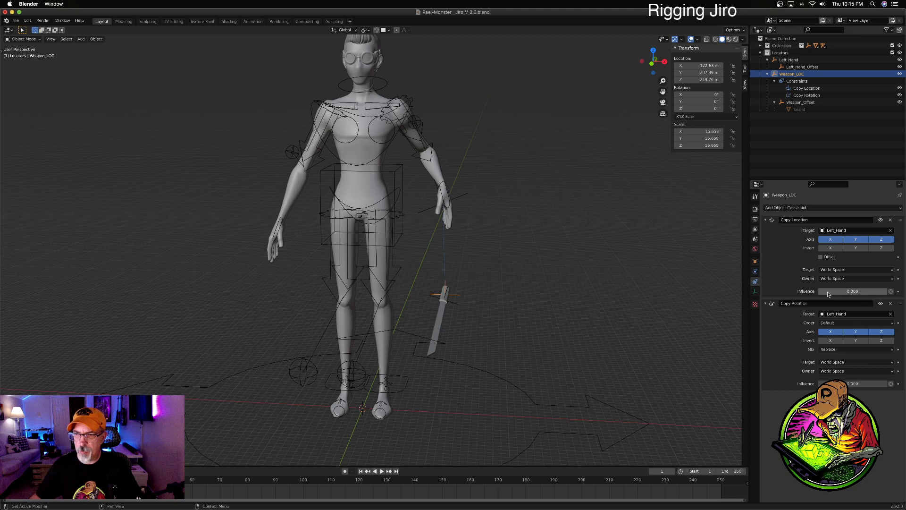
# Step: Set the influence of Weapon_LOC's Copy Location and Copy Rotation constraints to 1.000
pyautogui.moveTo(825, 292); pyautogui.dragTo(888, 292)
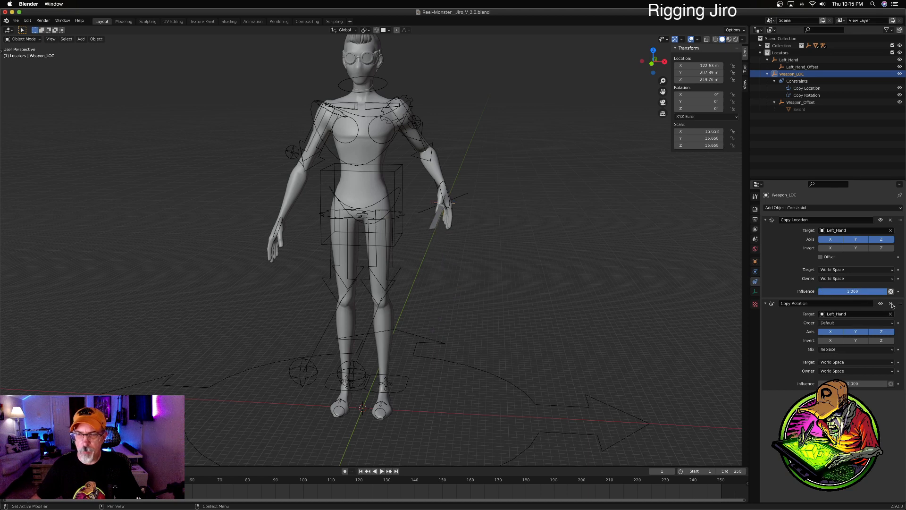
pyautogui.moveTo(829, 383); pyautogui.dragTo(888, 383)
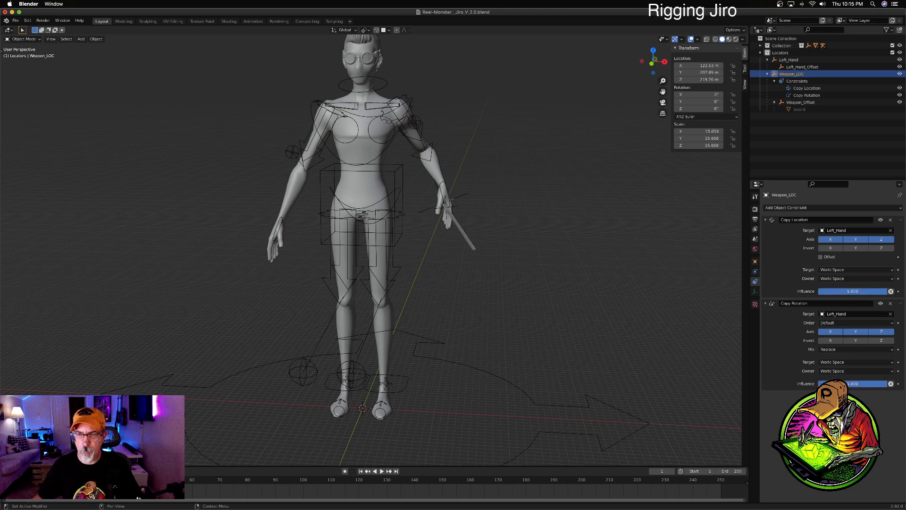
pyautogui.moveTo(888, 384)
pyautogui.mouseDown()
pyautogui.moveTo(821, 382)
pyautogui.moveTo(888, 384)
pyautogui.mouseUp()
# Step: Clear the location of the rig's left hand IK control
pyautogui.moveTo(525, 217); pyautogui.dragTo(456, 206, button='middle')
pyautogui.click(419, 201)
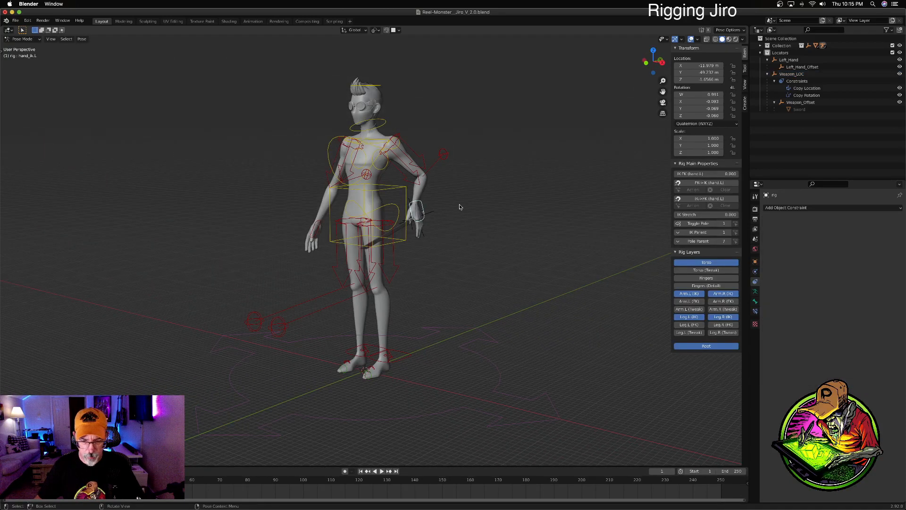
pyautogui.hotkey('alt', 'g')
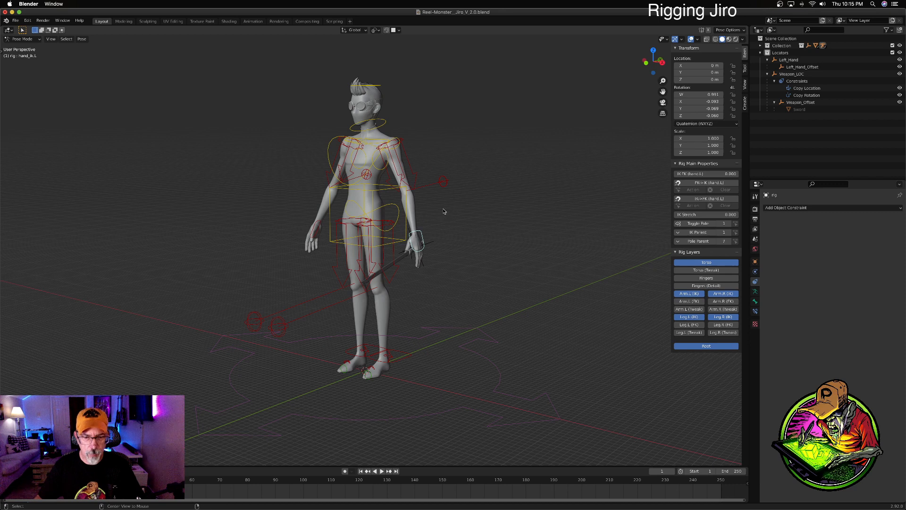
pyautogui.moveTo(442, 212); pyautogui.dragTo(478, 206, button='middle')
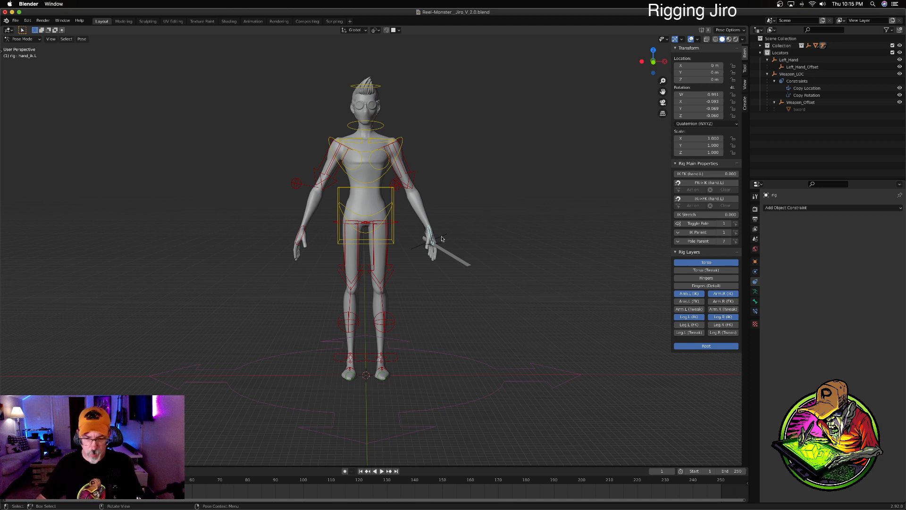
# Step: Move the left hand IK control in toward the body and rotate it so the sword blade tilts upward
pyautogui.press('g')
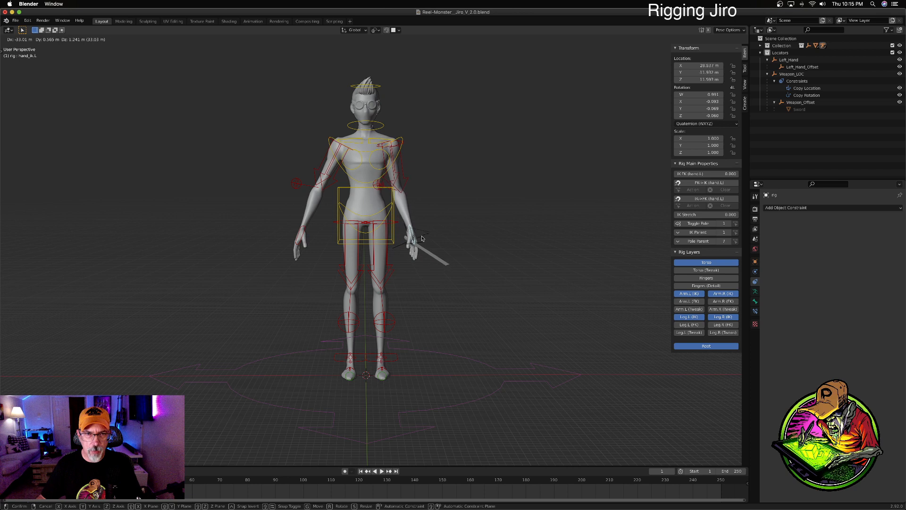
pyautogui.click(421, 238)
pyautogui.moveTo(422, 238); pyautogui.dragTo(382, 230, button='middle')
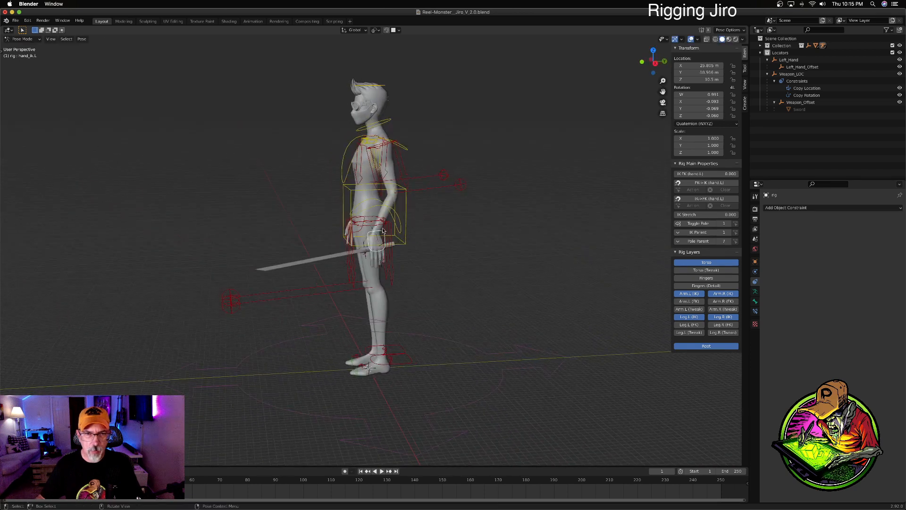
pyautogui.press('r')
pyautogui.click(414, 243)
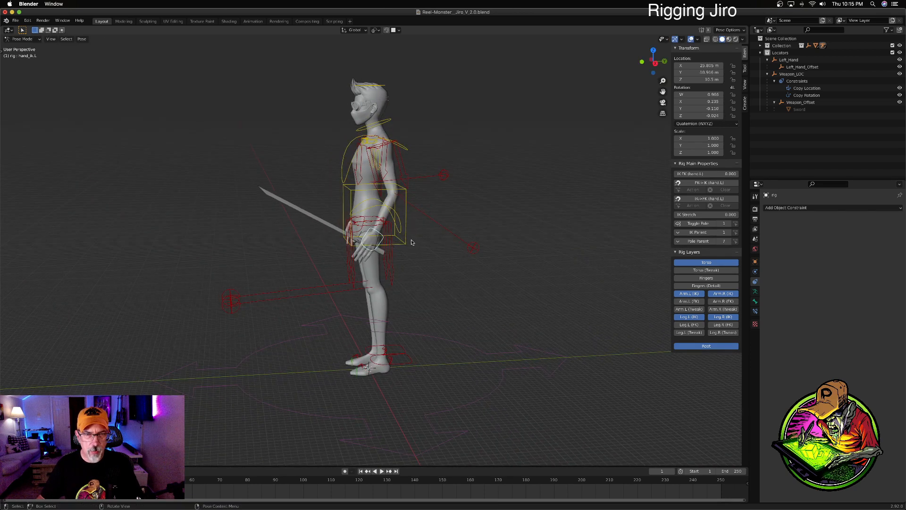
# Step: Swing the left hand IK control forward and back, rotating it until the fingers hang down and the blade is nearly level
pyautogui.press('g')
pyautogui.click(376, 243)
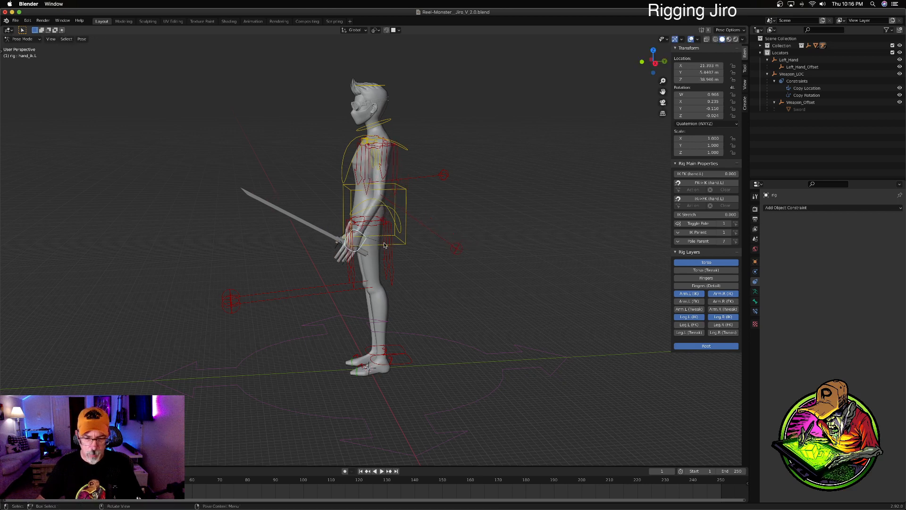
pyautogui.press('r')
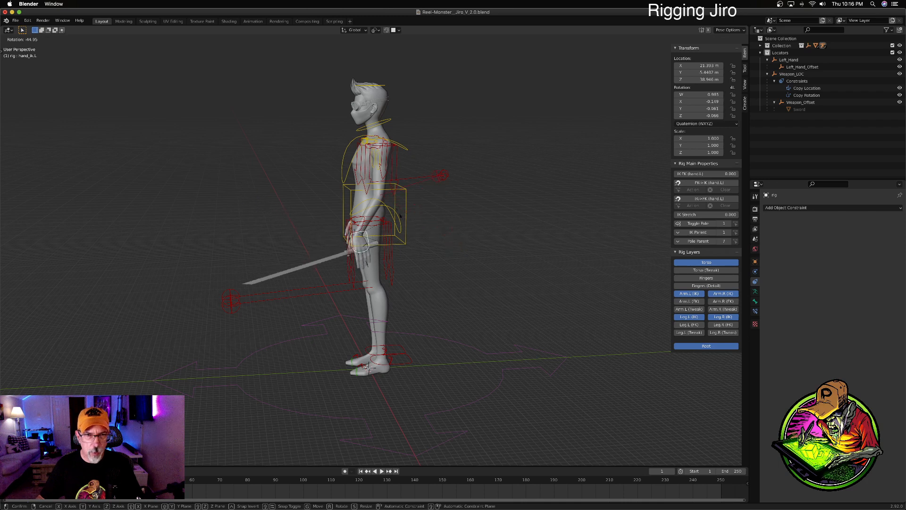
pyautogui.click(400, 238)
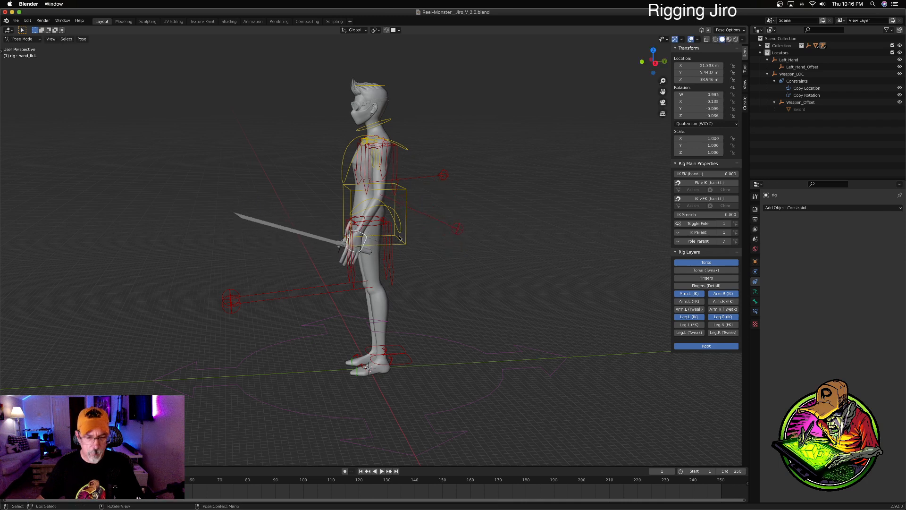
pyautogui.press('g')
pyautogui.click(418, 241)
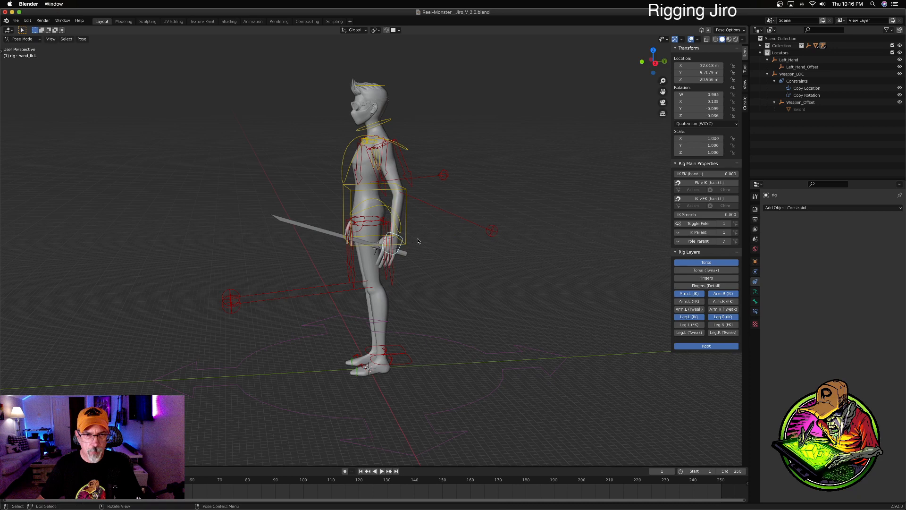
pyautogui.press('r')
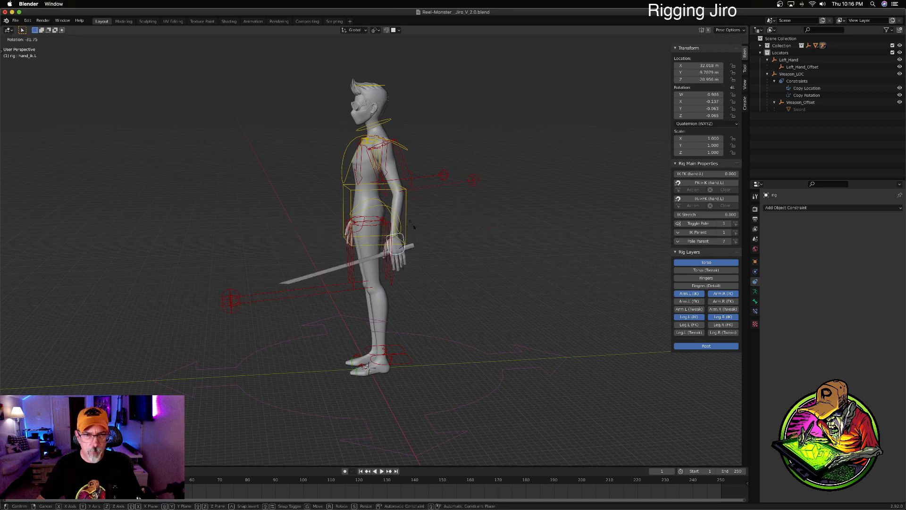
pyautogui.click(415, 230)
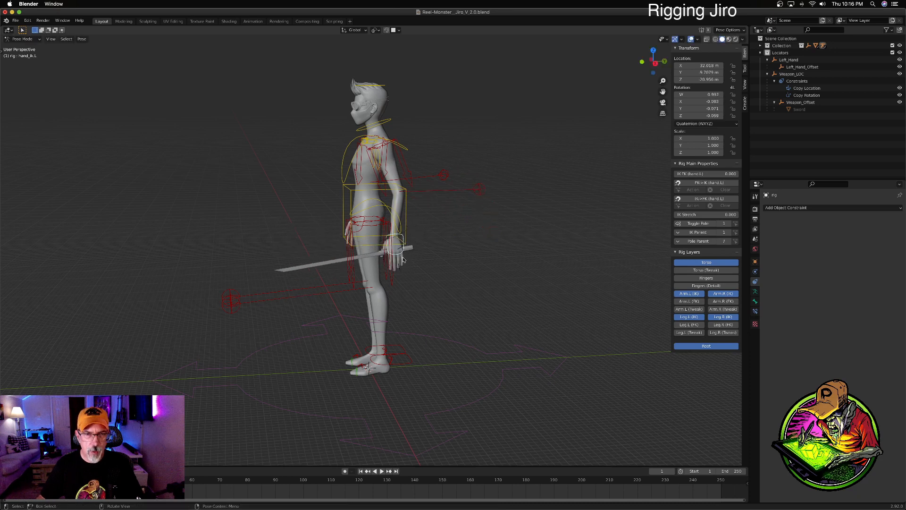
# Step: Rotate Weapon_Offset so the blade angles down in front of the legs, and reposition it so the grip sits in the left palm
pyautogui.click(807, 103)
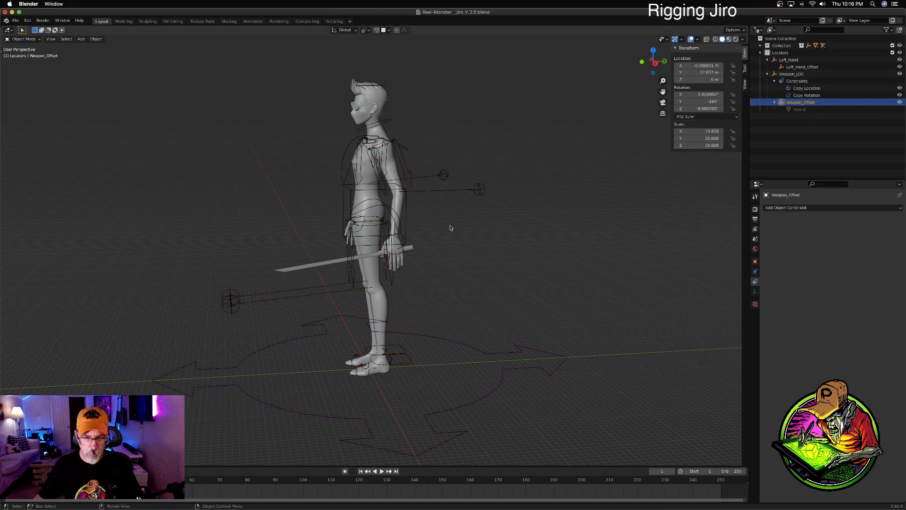
pyautogui.press('r')
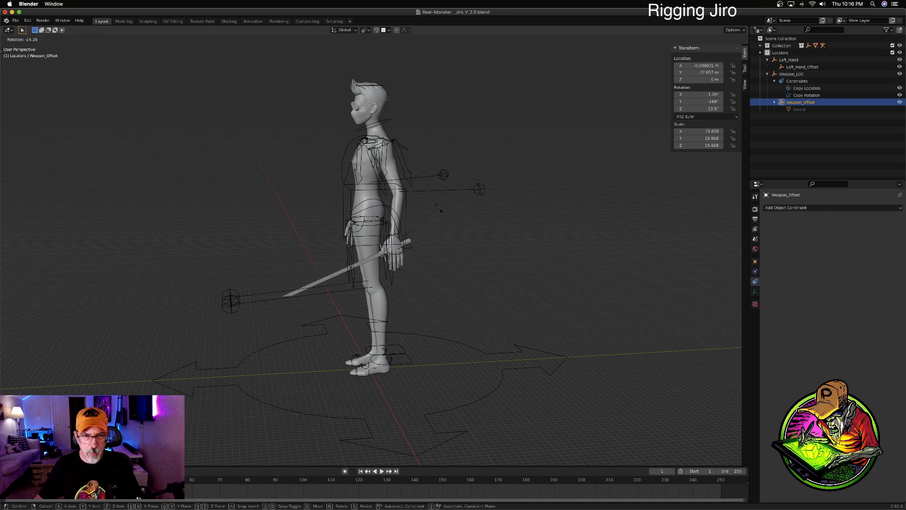
pyautogui.click(436, 208)
pyautogui.press('g')
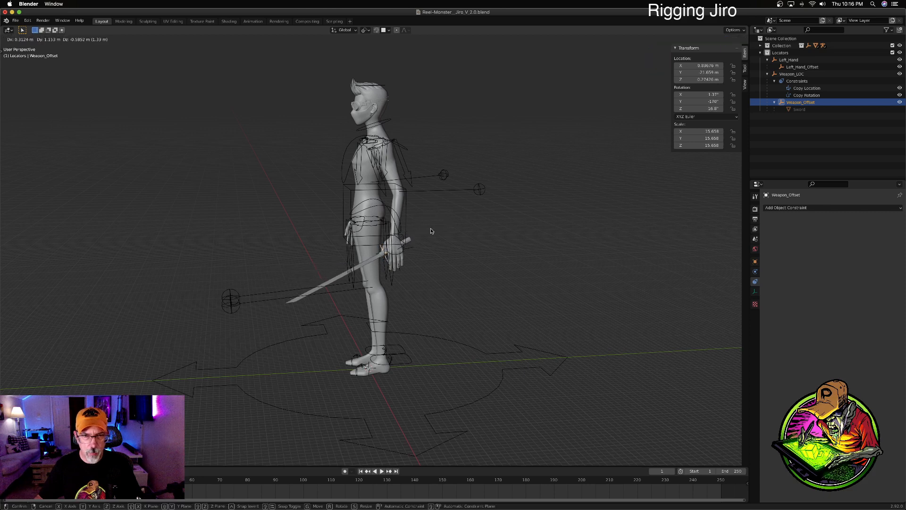
pyautogui.click(430, 232)
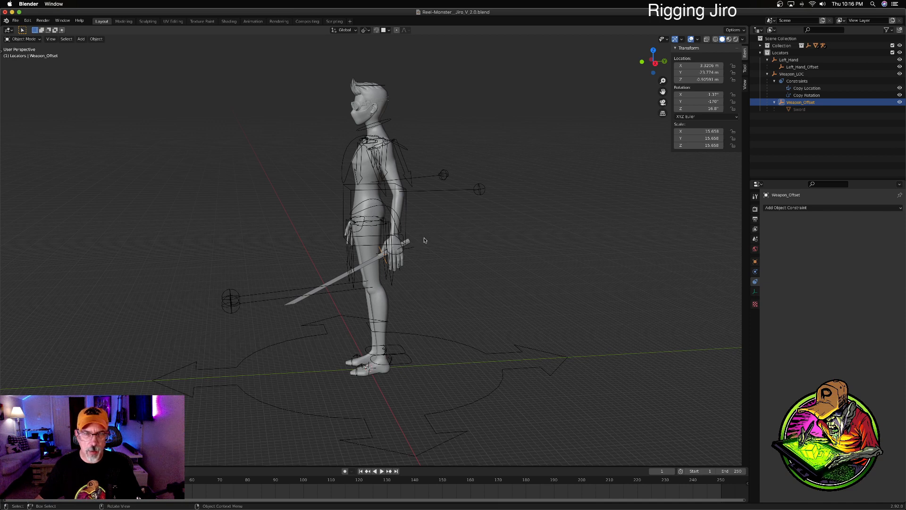
pyautogui.press('g')
pyautogui.click(407, 249)
pyautogui.moveTo(407, 249); pyautogui.dragTo(481, 225, button='middle')
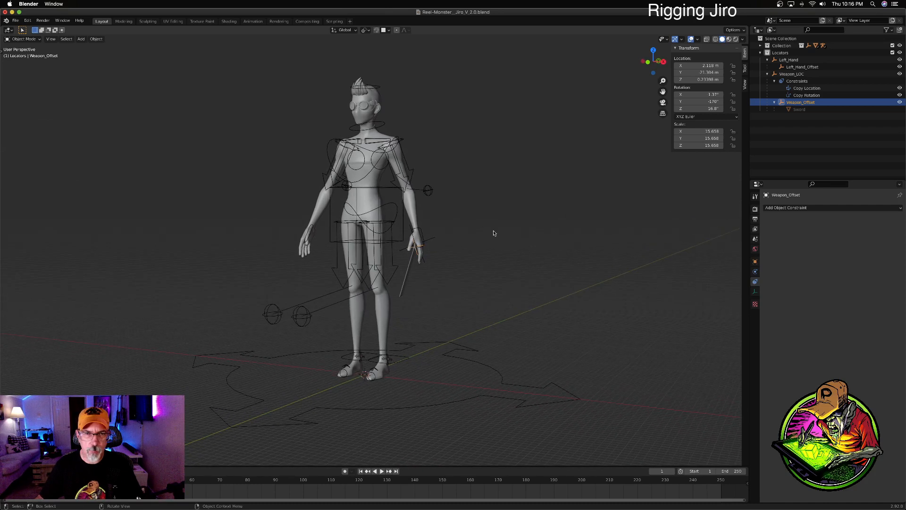
# Step: Move the left hand IK control closer to the hip and rotate it about the global Z axis so the blade swings across the body
pyautogui.click(421, 229)
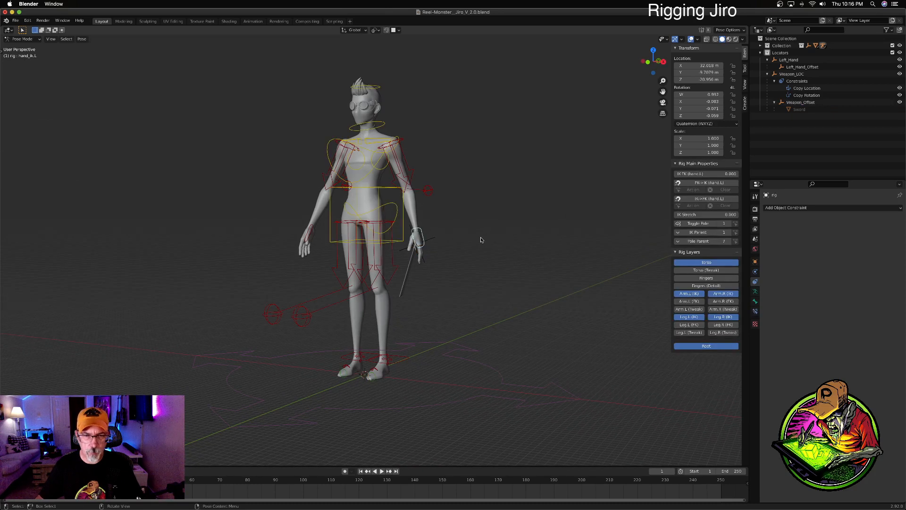
pyautogui.press('g')
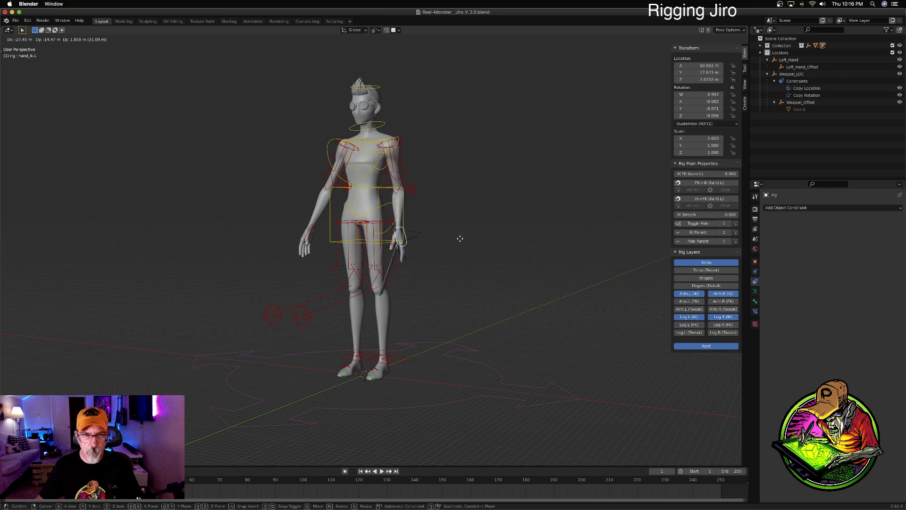
pyautogui.click(459, 244)
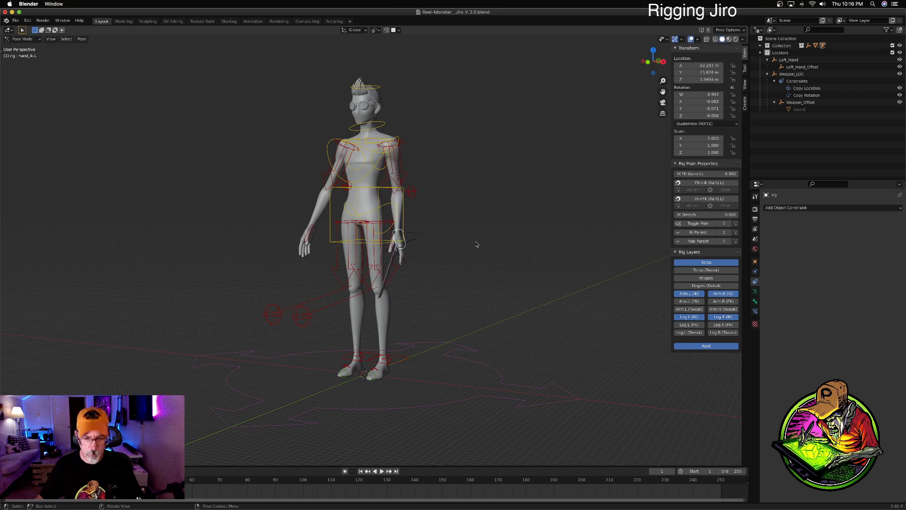
pyautogui.press('r')
pyautogui.press('x')
pyautogui.press('z')
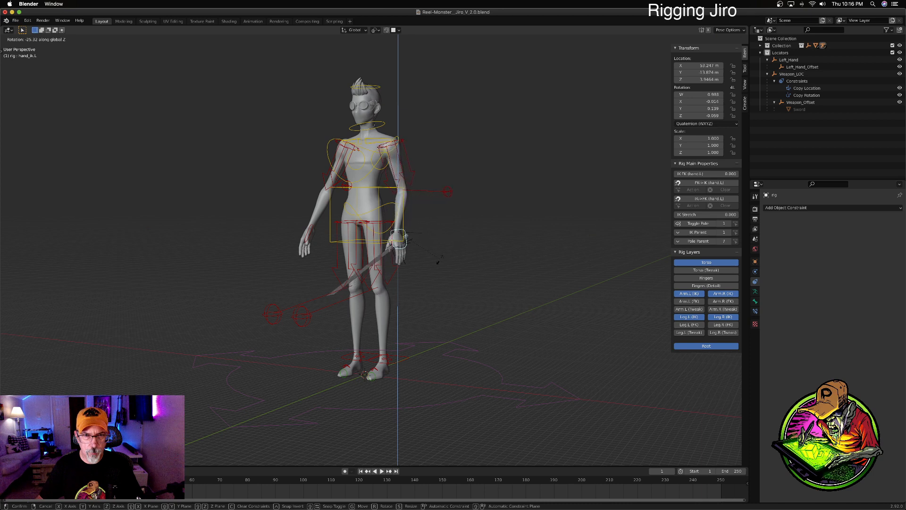
pyautogui.click(437, 261)
# Step: Lower the left hand IK control slightly along the global Z axis to relax the arm
pyautogui.moveTo(455, 249); pyautogui.dragTo(423, 251, button='middle')
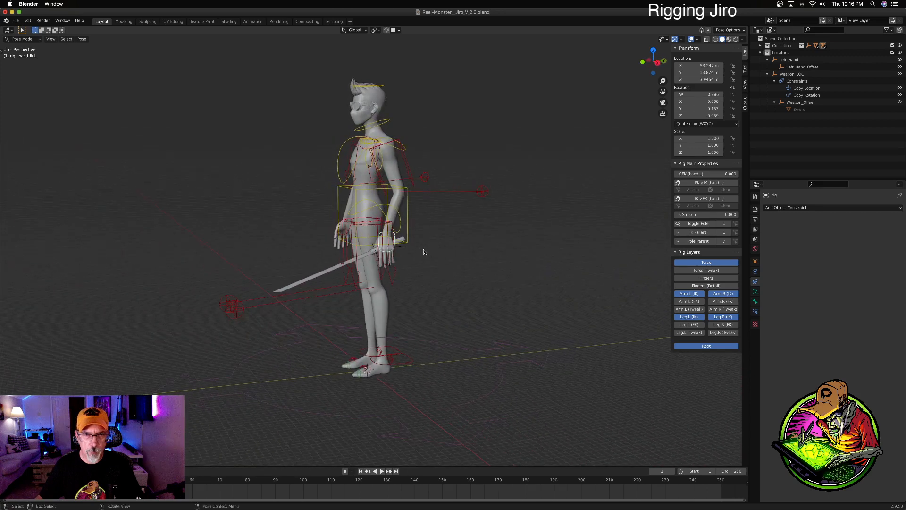
pyautogui.press('g')
pyautogui.press('z')
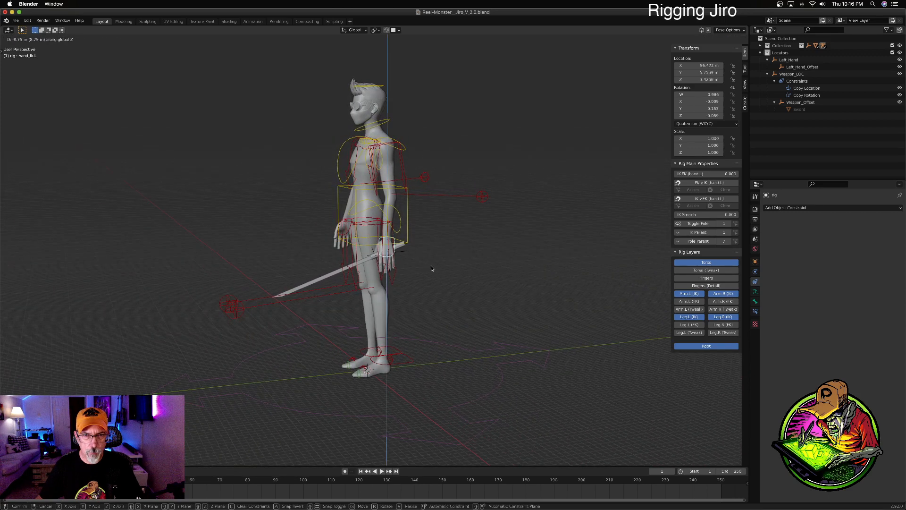
pyautogui.click(433, 253)
pyautogui.moveTo(439, 251); pyautogui.dragTo(515, 247, button='middle')
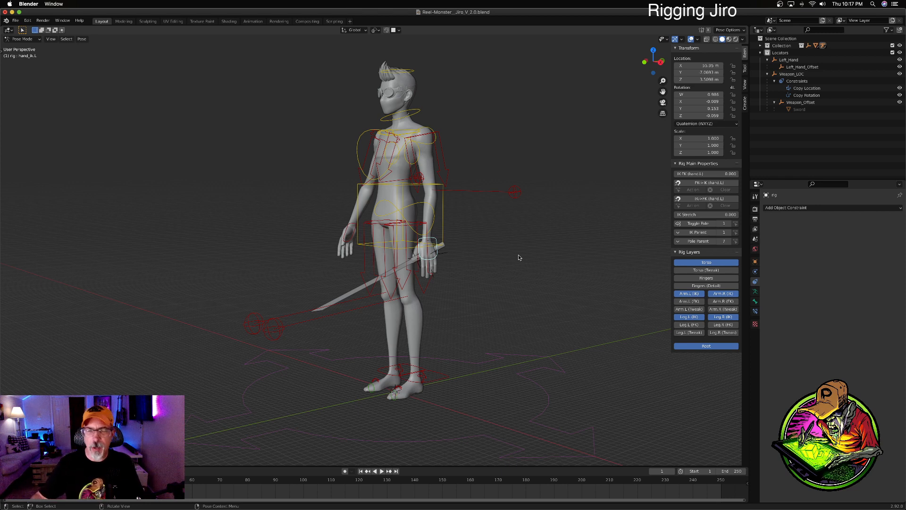
# Step: Move the right hand IK control down beside the thigh and rotate it slightly to match the relaxed left arm
pyautogui.moveTo(413, 216); pyautogui.dragTo(452, 225, button='middle')
pyautogui.scroll(-2, 452, 230)
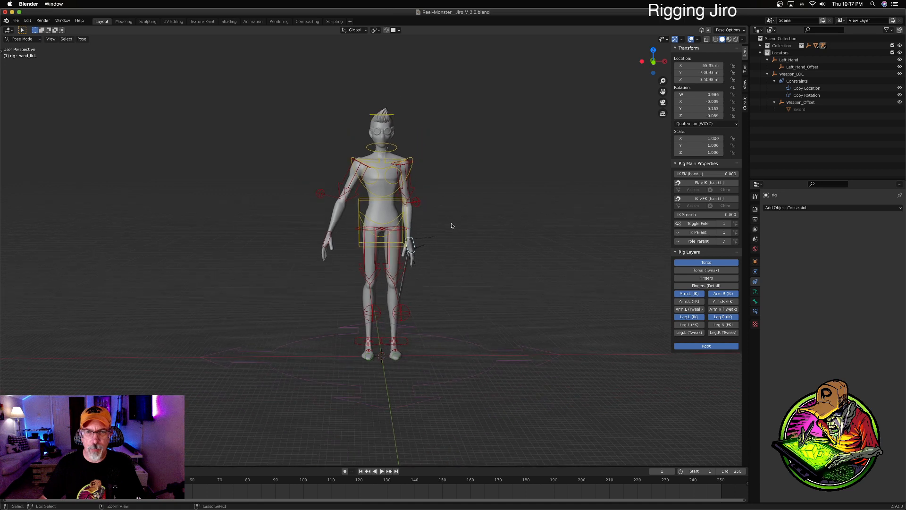
pyautogui.click(334, 240)
pyautogui.click(329, 232)
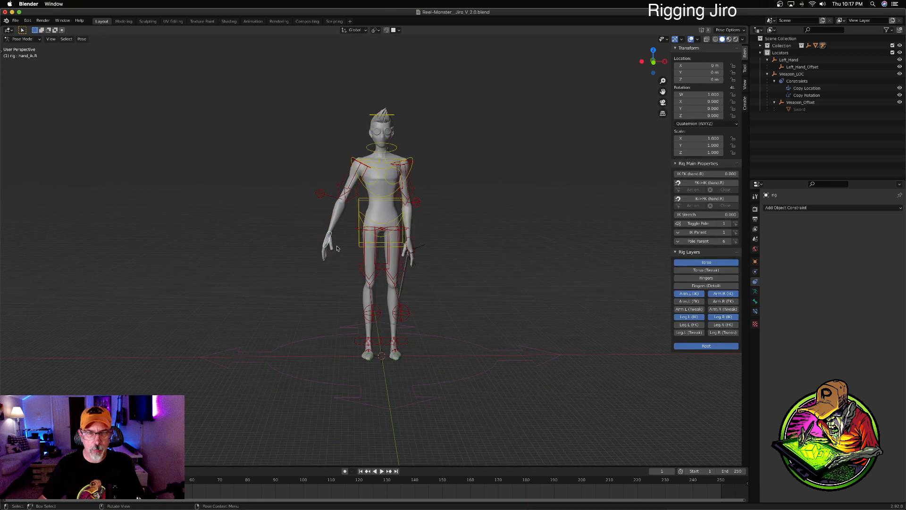
pyautogui.press('g')
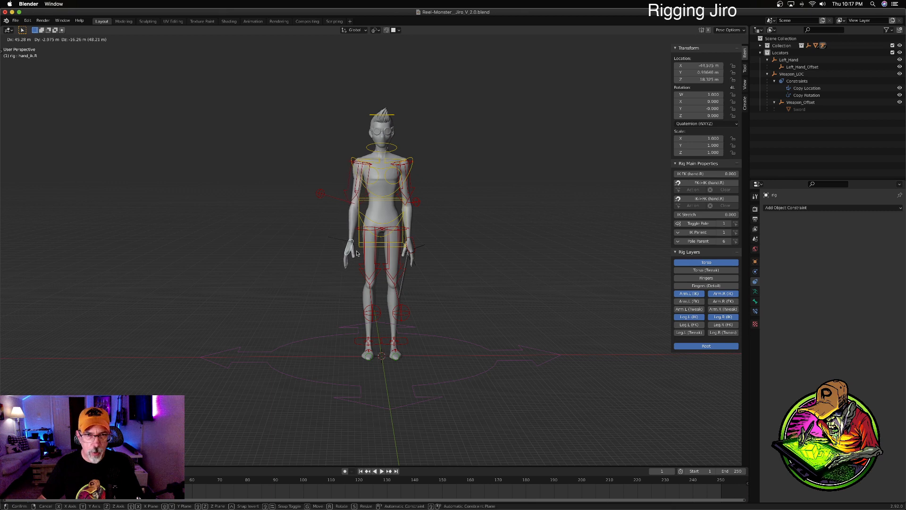
pyautogui.click(356, 253)
pyautogui.moveTo(415, 227)
pyautogui.mouseDown(button='middle')
pyautogui.moveTo(564, 218)
pyautogui.moveTo(379, 228)
pyautogui.moveTo(411, 226)
pyautogui.mouseUp(button='middle')
pyautogui.press('r')
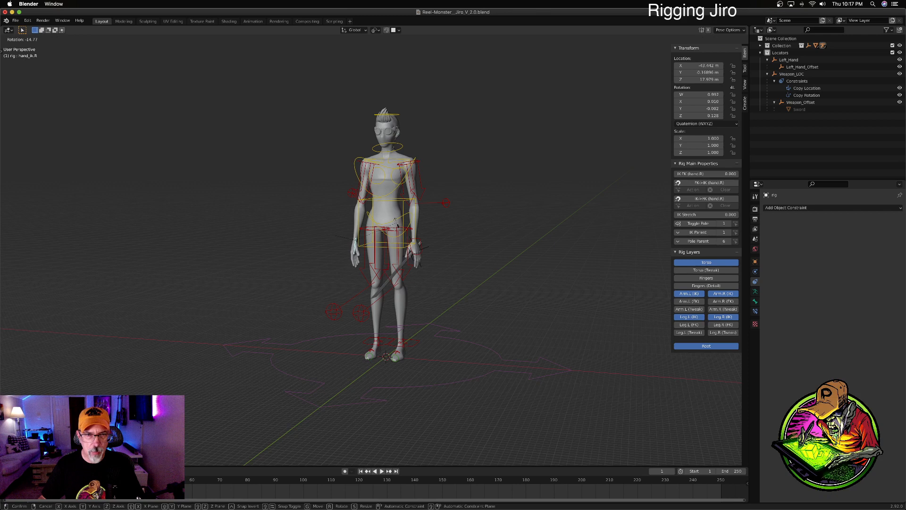
pyautogui.click(398, 224)
pyautogui.moveTo(403, 227); pyautogui.dragTo(559, 173, button='middle')
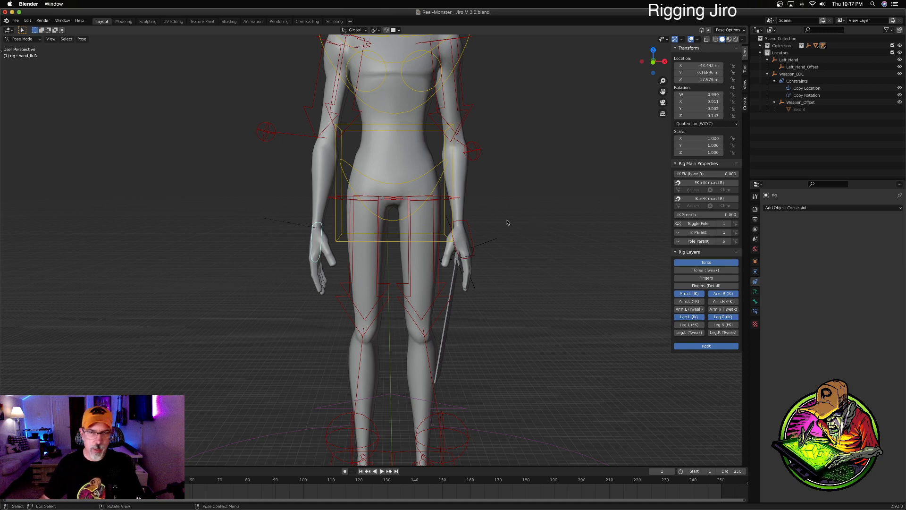
pyautogui.keyDown('ctrl'); pyautogui.moveTo(535, 217); pyautogui.dragTo(464, 276, button='middle'); pyautogui.keyUp('ctrl')
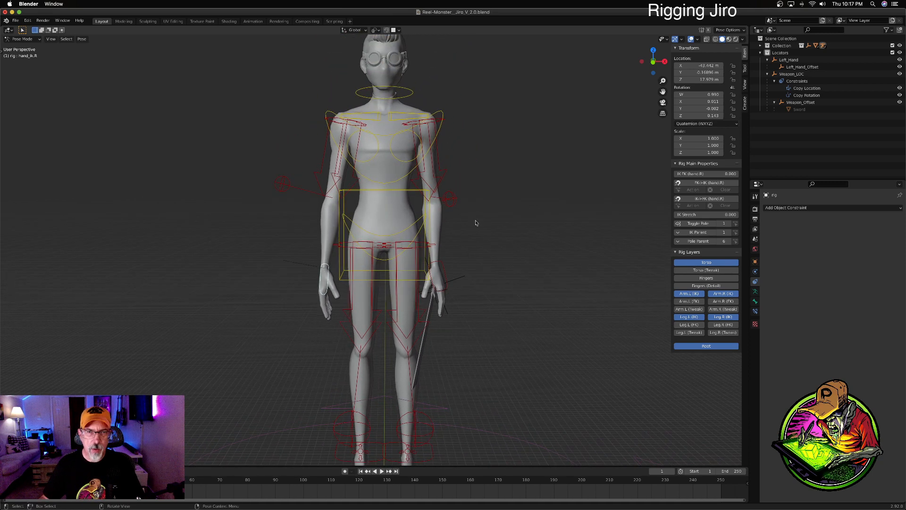